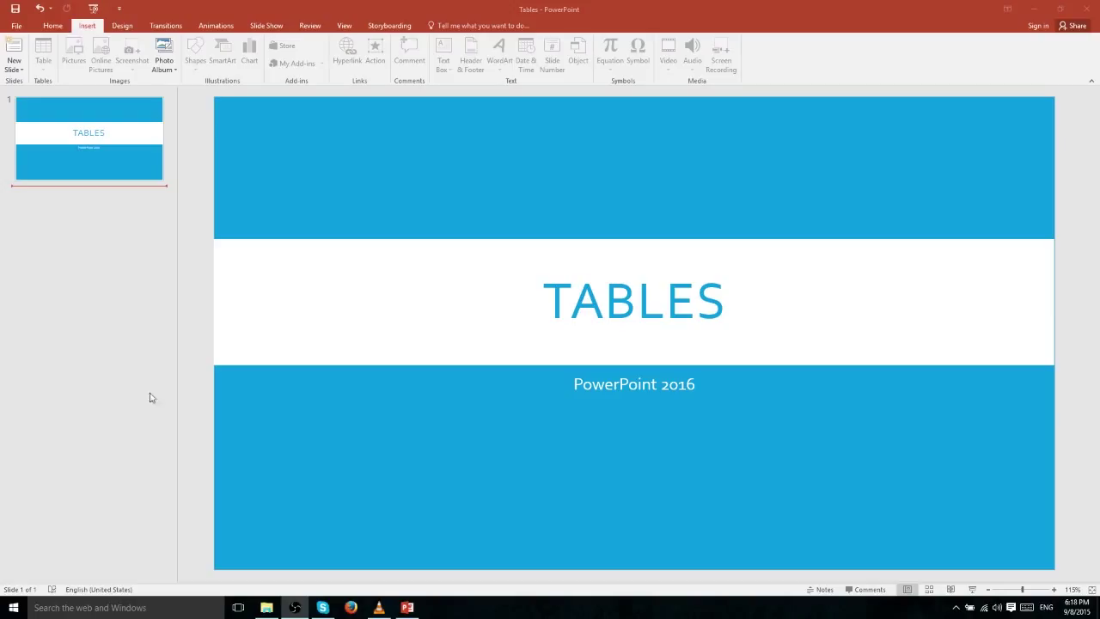
Focus the PowerPoint window and open the Insert tab's Table dropdown
{"action": "left_click", "coordinate": [386, 385]}
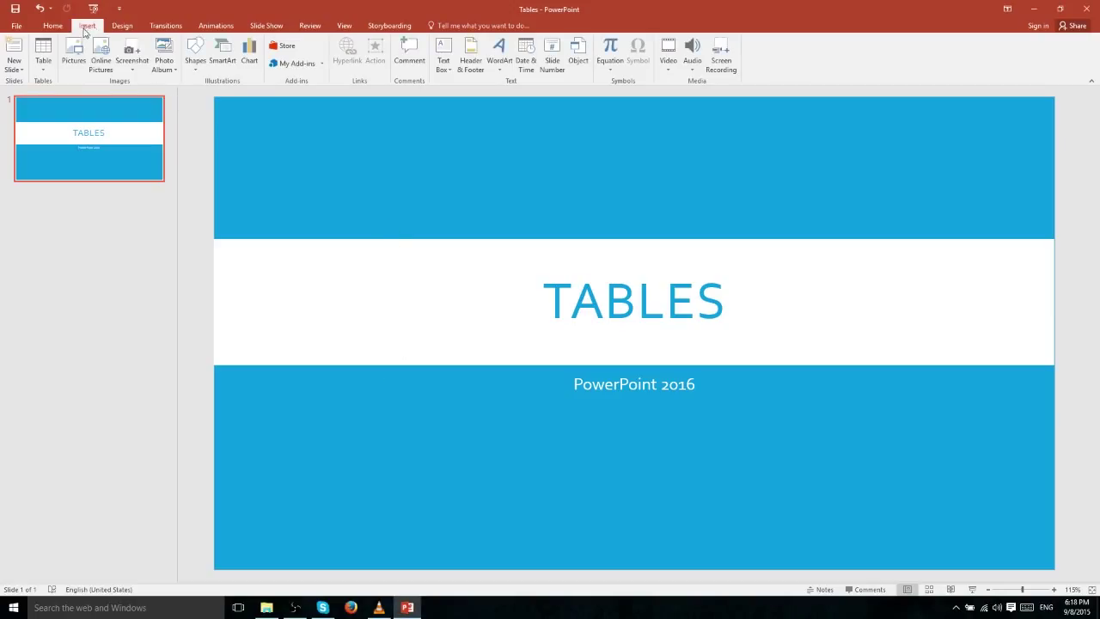
{"action": "left_click", "coordinate": [48, 67]}
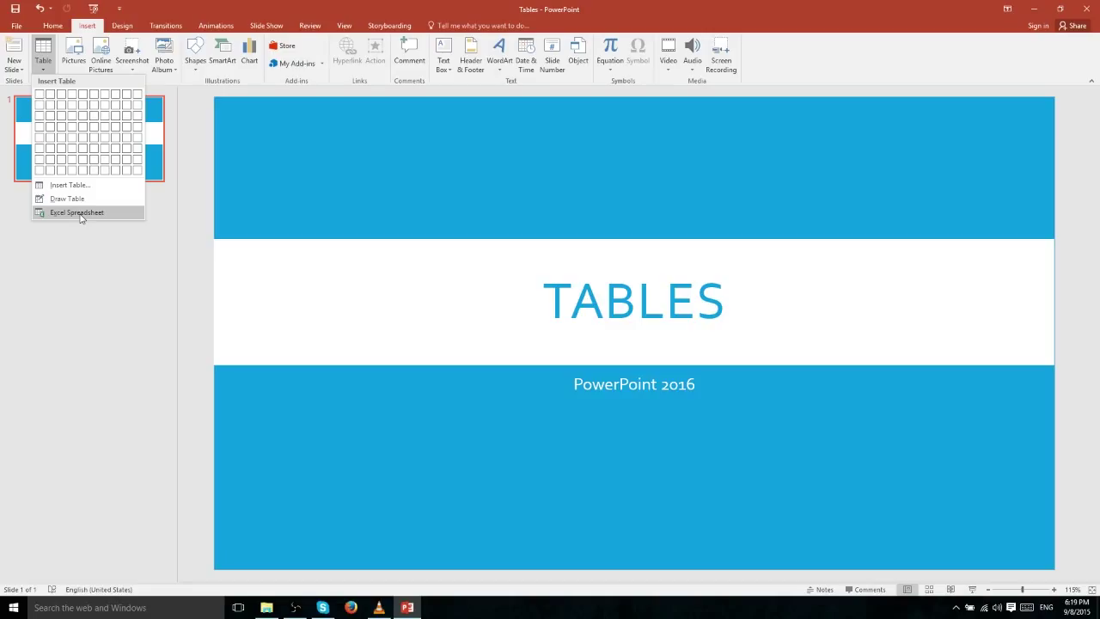
Insert a table with 5 columns and 5 rows through the Insert Table dialog
{"action": "left_click", "coordinate": [69, 184]}
{"action": "left_click", "coordinate": [571, 304]}
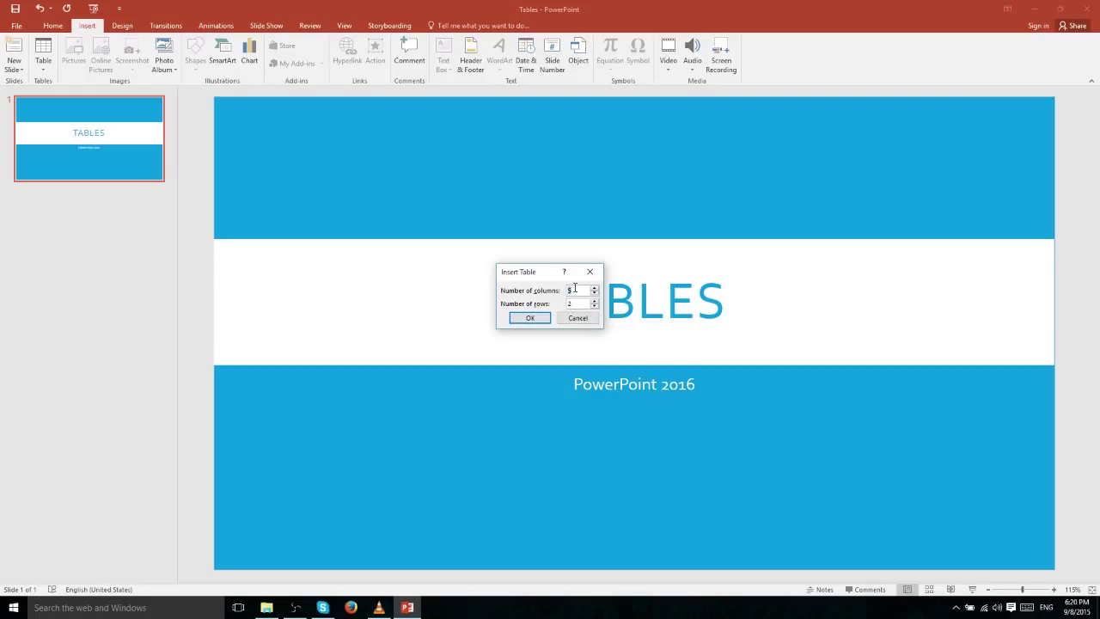
{"action": "double_click", "coordinate": [574, 290]}
{"action": "left_click", "coordinate": [578, 305]}
{"action": "double_click", "coordinate": [584, 302]}
{"action": "type", "text": "5"}
{"action": "left_click", "coordinate": [530, 318]}
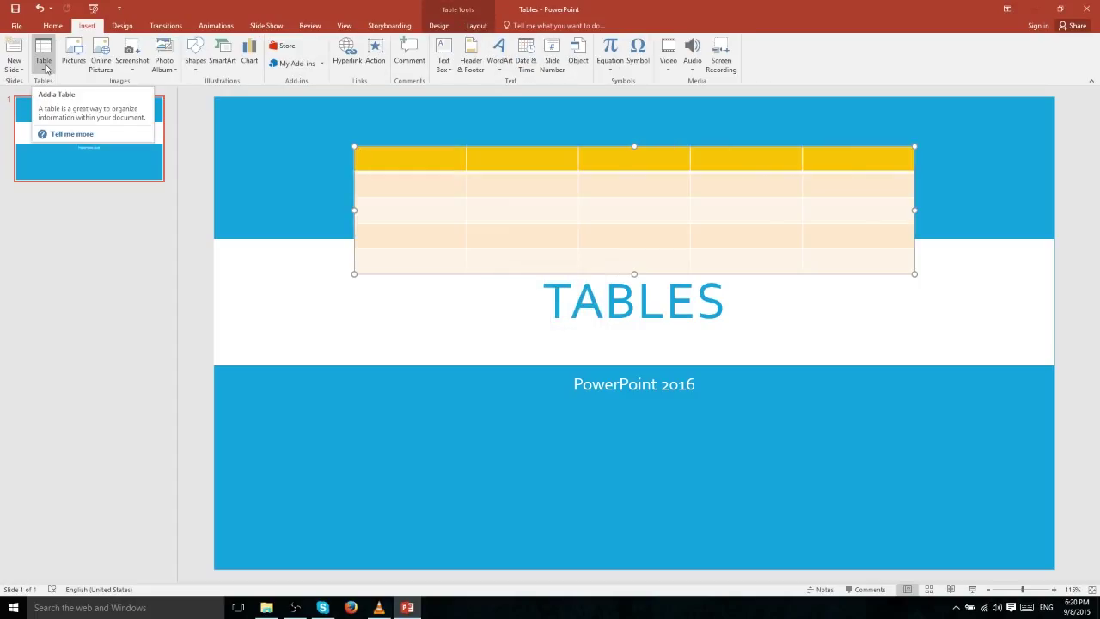
Use Draw Table to draw a single-cell table in the blue area below the subtitle
{"action": "left_click", "coordinate": [47, 68]}
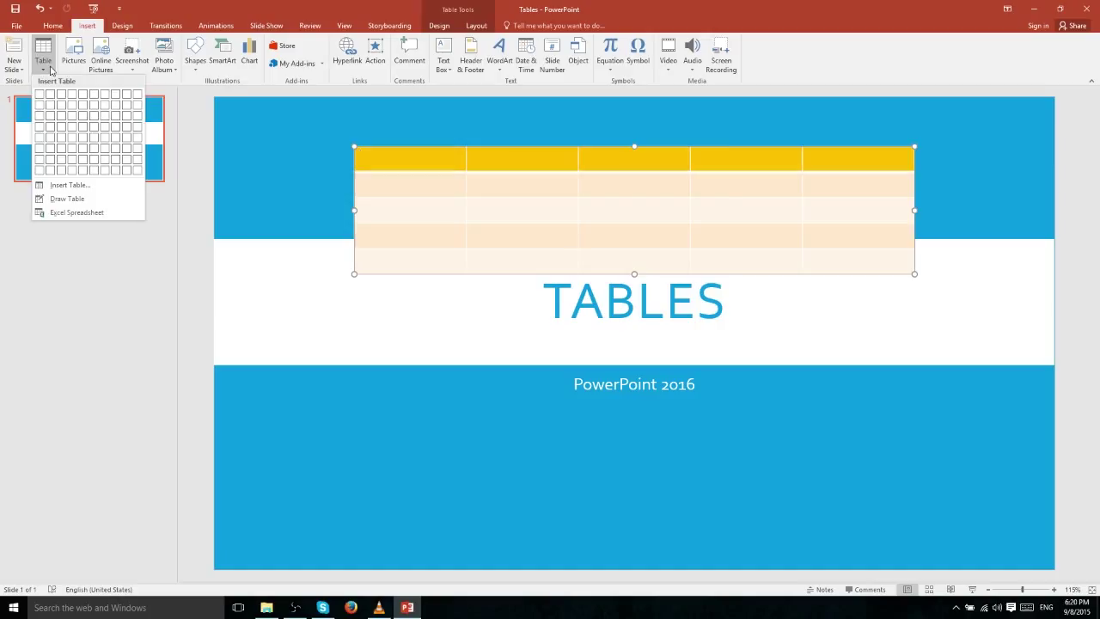
{"action": "left_click", "coordinate": [72, 199]}
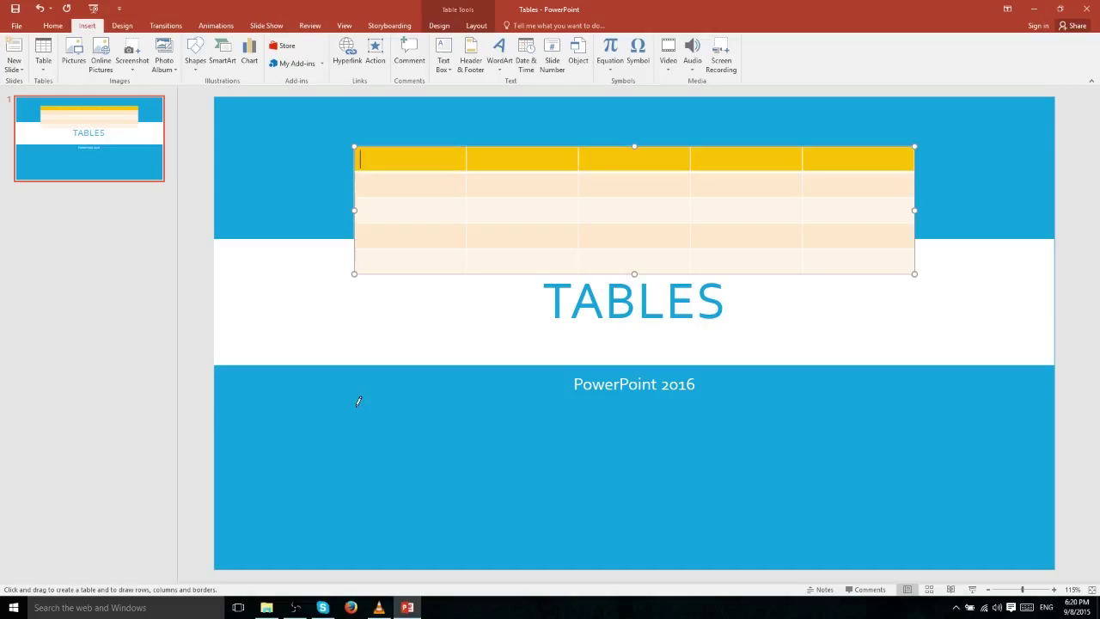
{"action": "mouse_move", "coordinate": [357, 399]}
{"action": "left_mouse_down"}
{"action": "mouse_move", "coordinate": [501, 447]}
{"action": "mouse_move", "coordinate": [931, 508]}
{"action": "mouse_move", "coordinate": [915, 517]}
{"action": "left_mouse_up"}
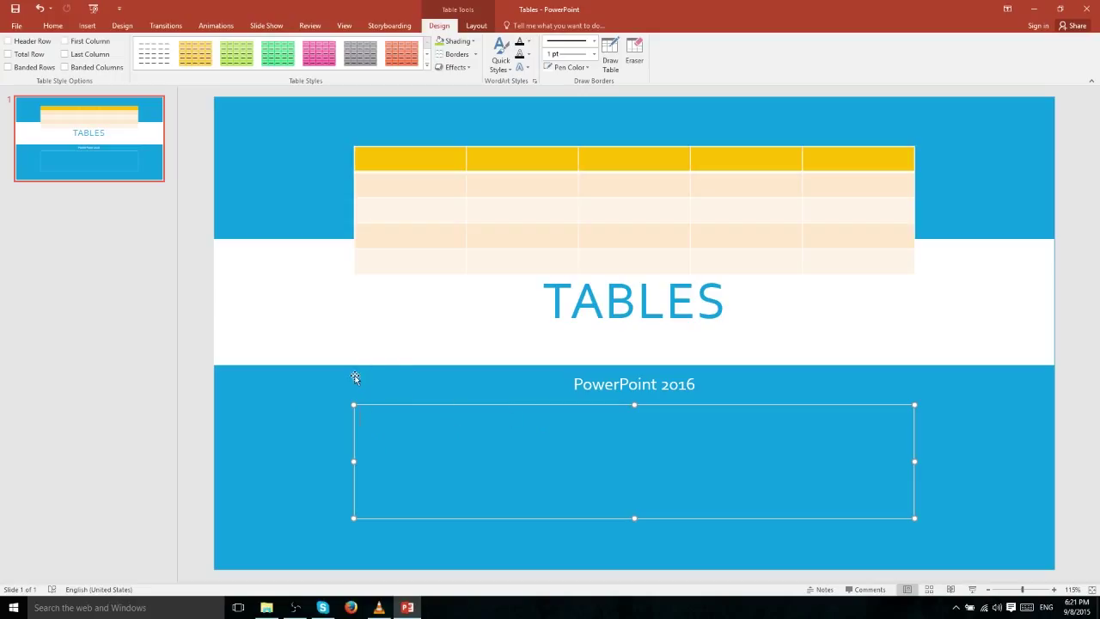
Add a second row beneath the drawn cell with Insert Below on the Layout tab
{"action": "left_click", "coordinate": [477, 26]}
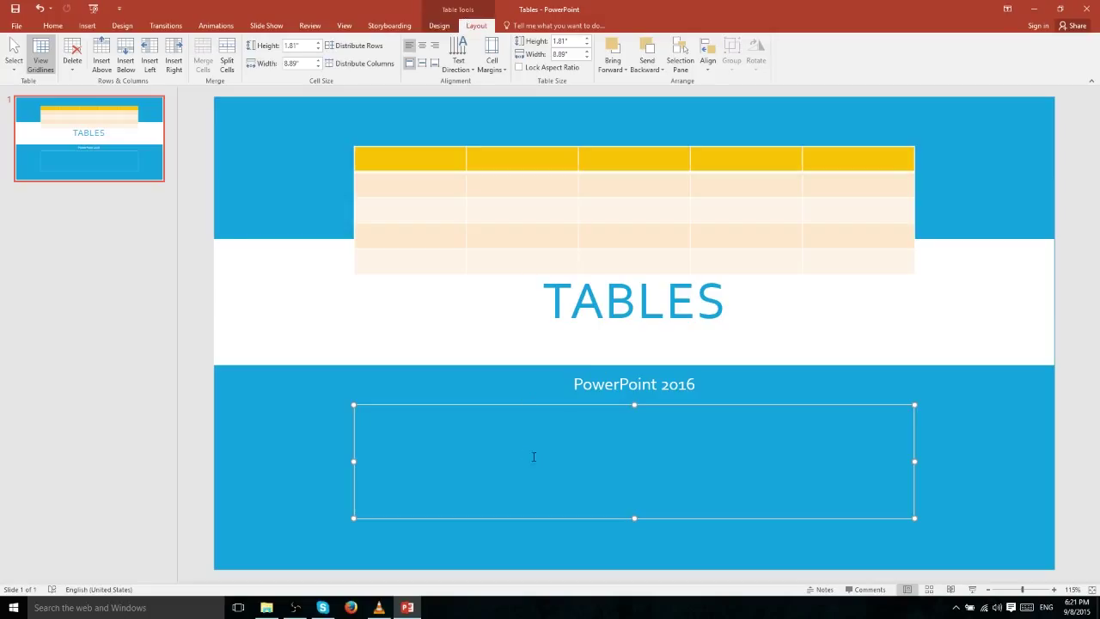
{"action": "left_click", "coordinate": [104, 69]}
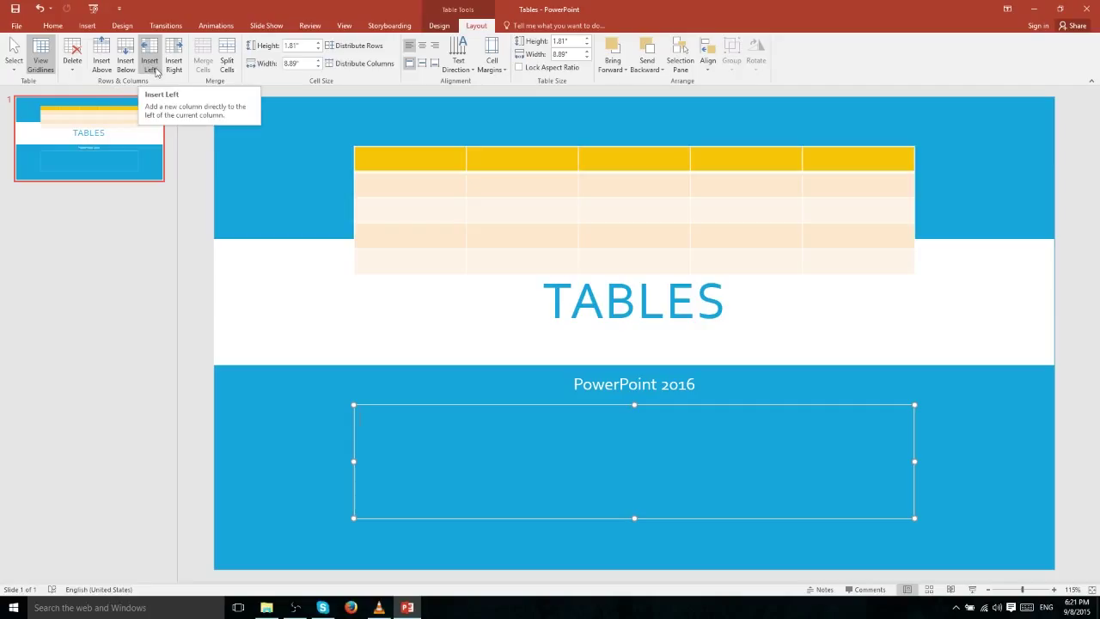
{"action": "left_click", "coordinate": [127, 62]}
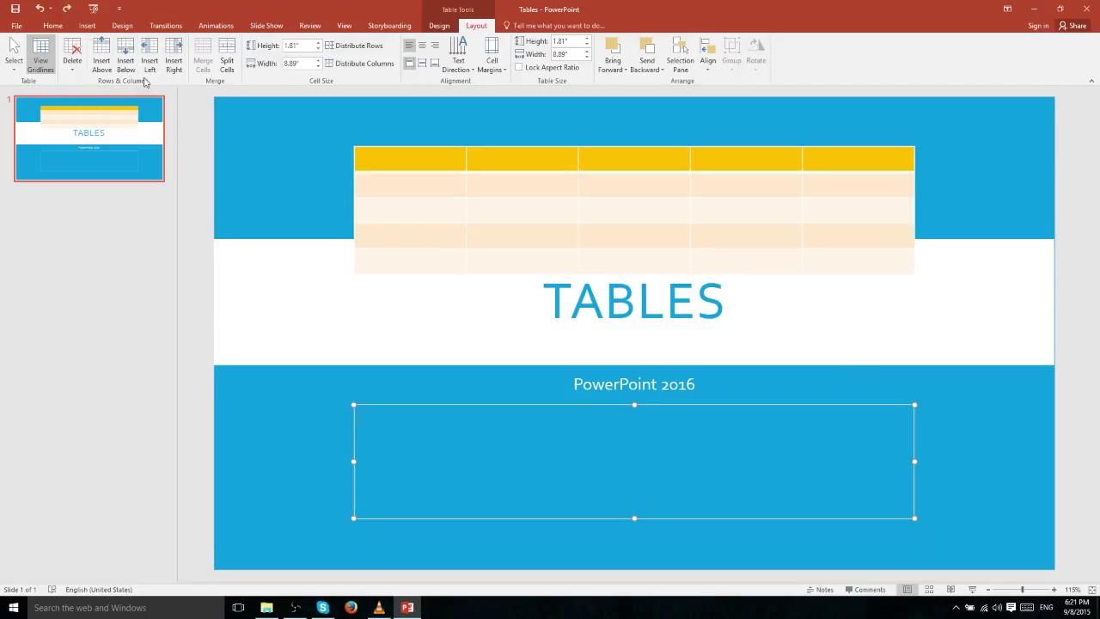
{"action": "left_click", "coordinate": [126, 61]}
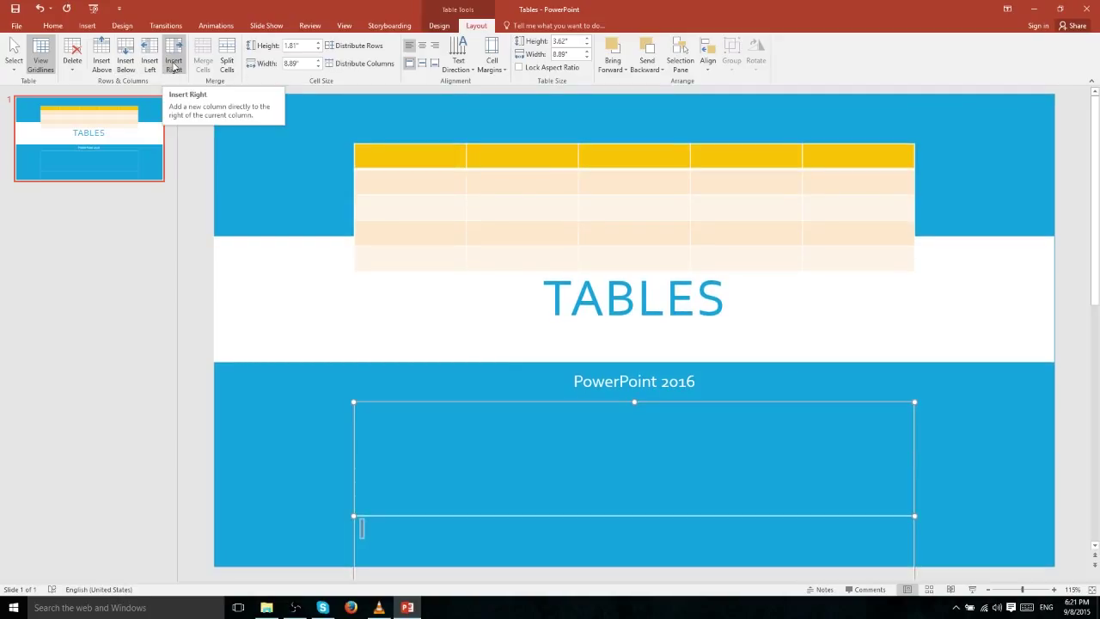
Insert three columns to the right, giving the drawn table four 2.22" columns
{"action": "left_click", "coordinate": [173, 64]}
{"action": "left_click", "coordinate": [408, 460]}
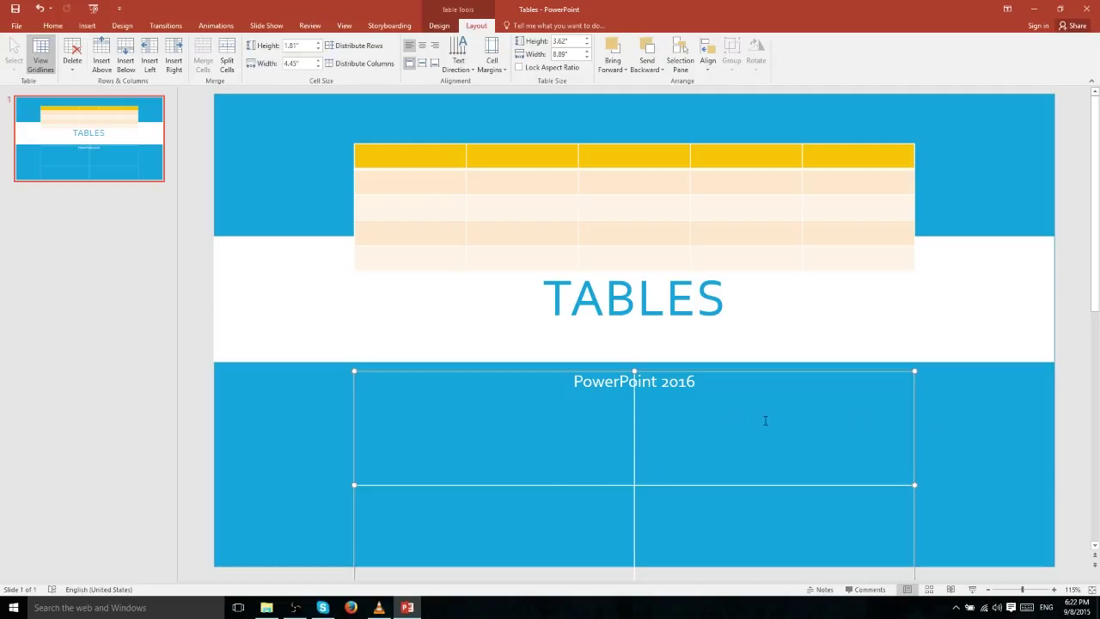
{"action": "left_click", "coordinate": [174, 65]}
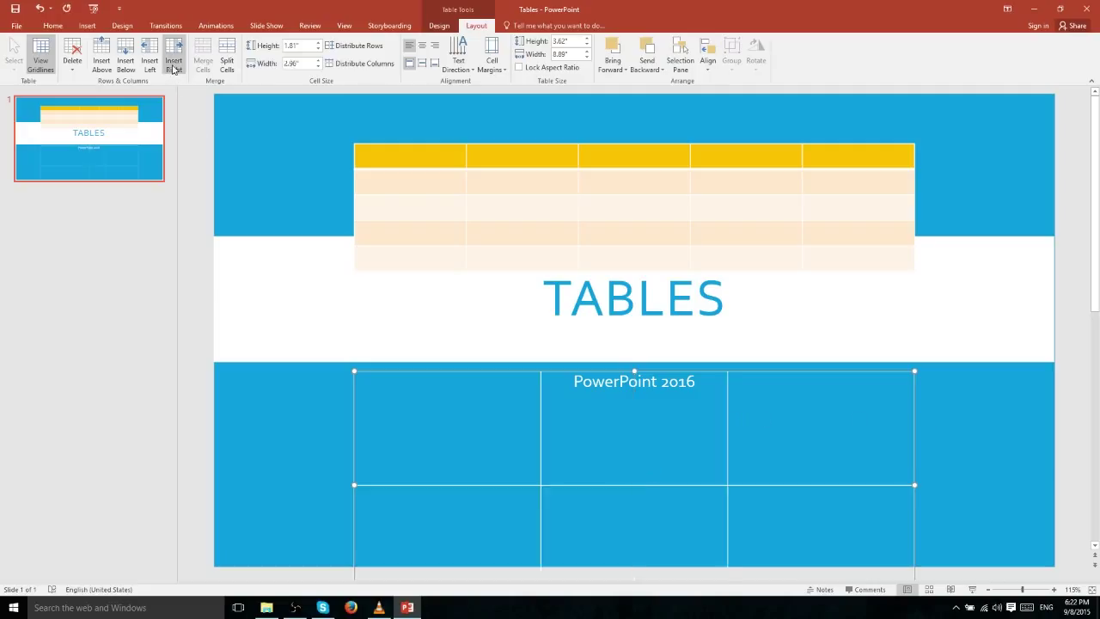
{"action": "left_click", "coordinate": [174, 65]}
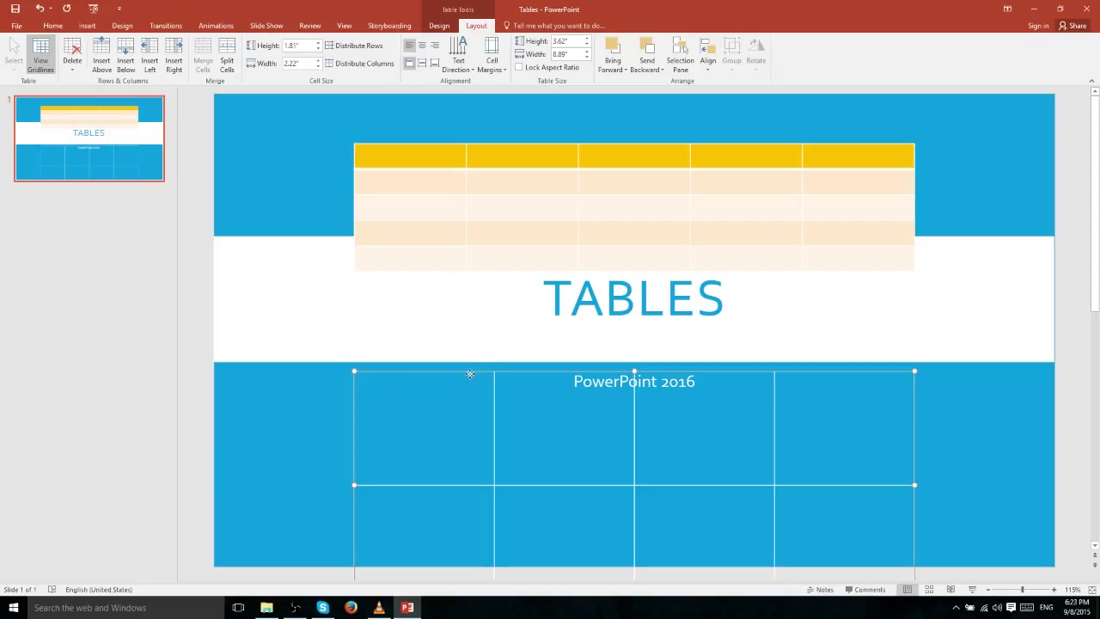
Nudge the lower table upward and set its row height to 0.5"
{"action": "left_click_drag", "start_coordinate": [467, 372], "coordinate": [461, 336]}
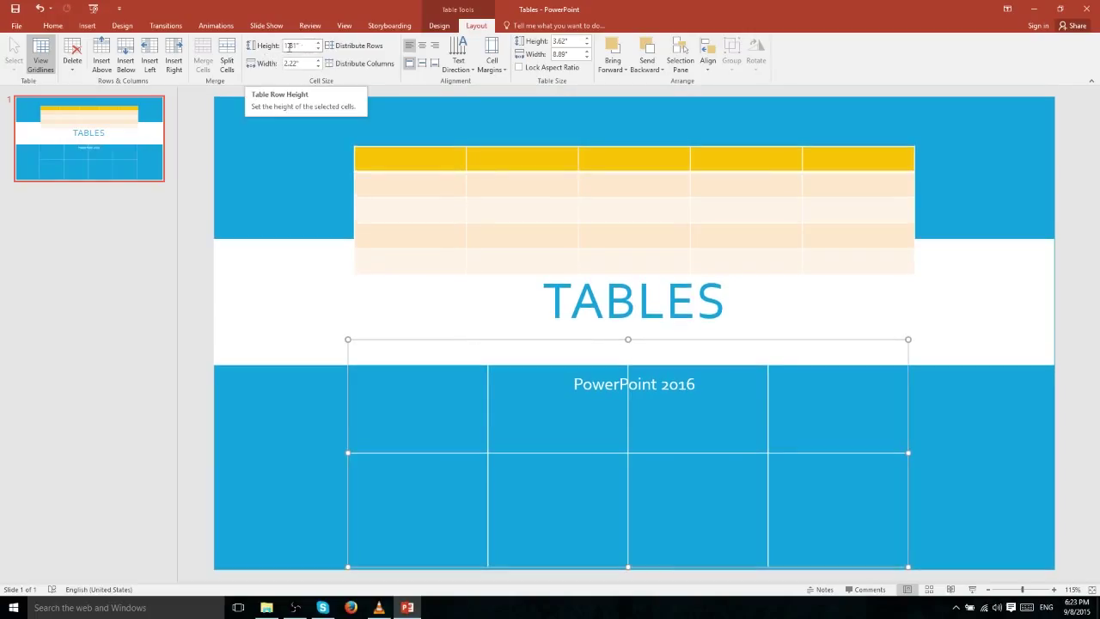
{"action": "left_click", "coordinate": [294, 45]}
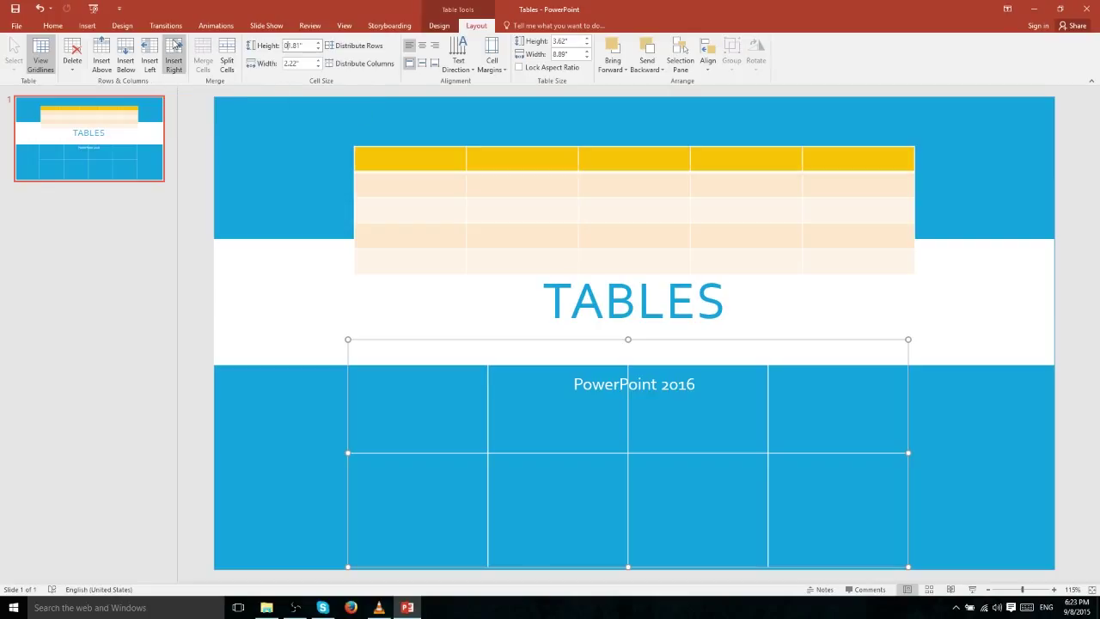
{"action": "key", "text": "shift+End"}
{"action": "type", "text": "5"}
{"action": "key", "text": "Return"}
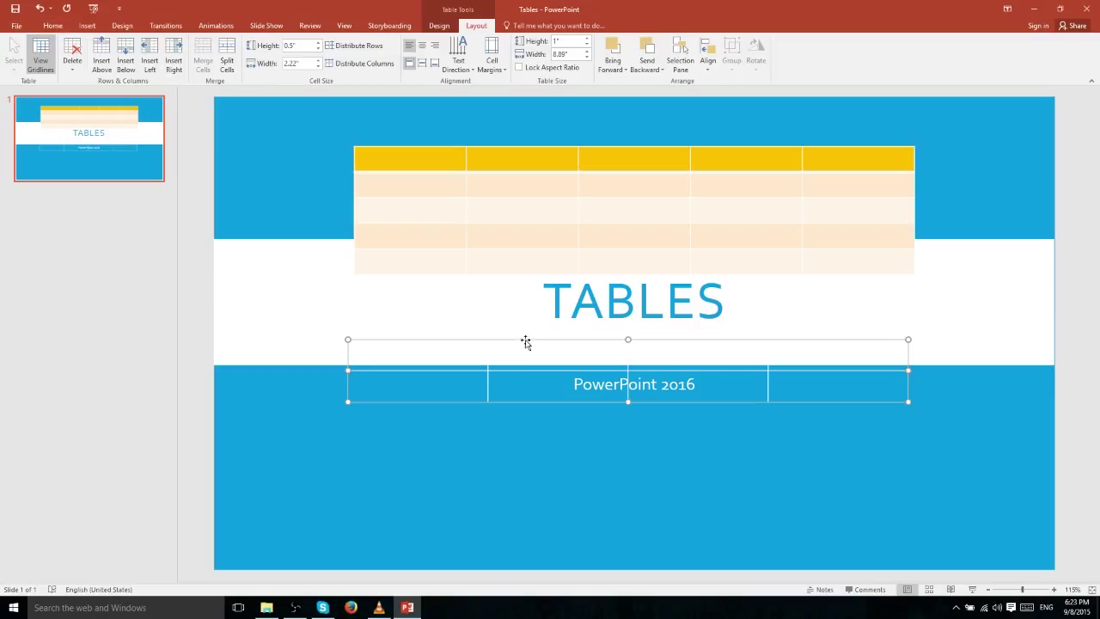
Move the table just below the subtitle and add two more rows at the bottom
{"action": "left_click_drag", "start_coordinate": [523, 340], "coordinate": [520, 397]}
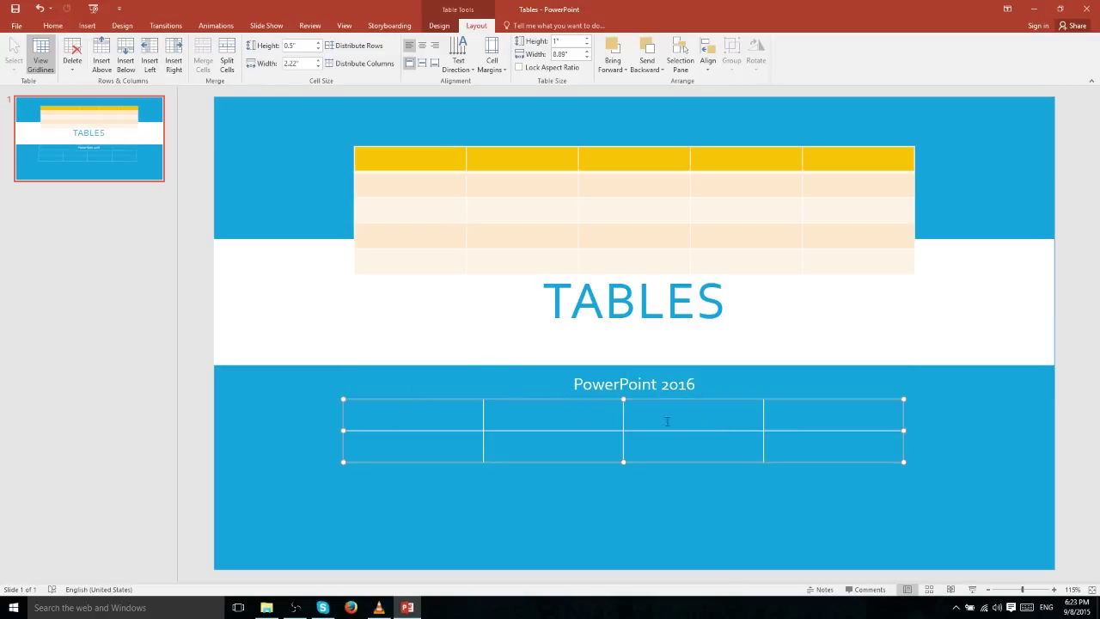
{"action": "left_click", "coordinate": [126, 59]}
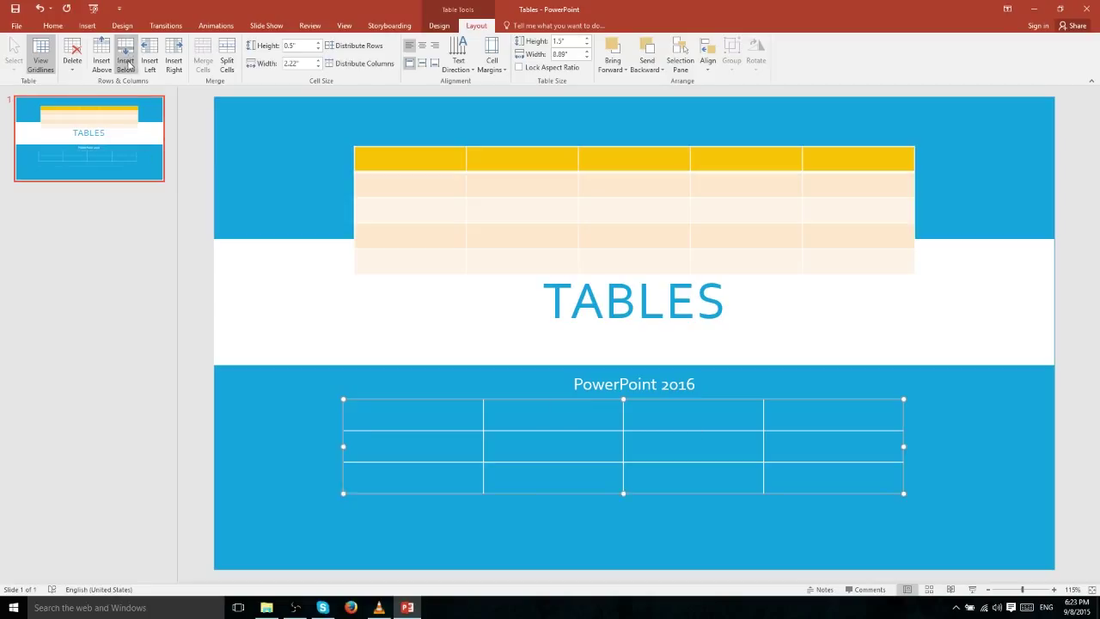
{"action": "left_click", "coordinate": [126, 59]}
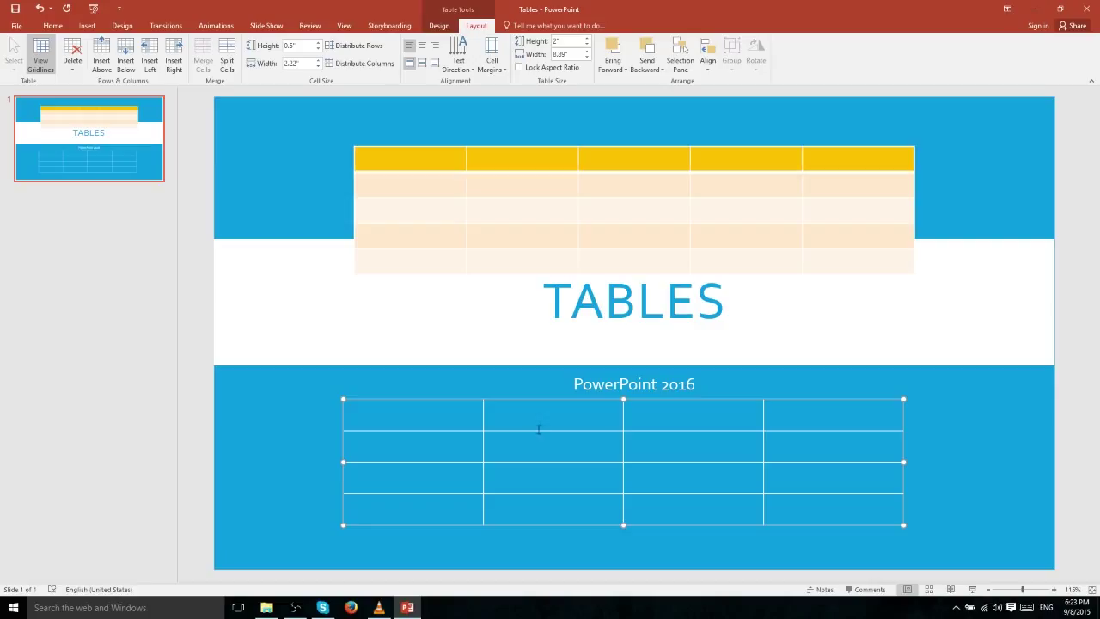
Drag borders to heighten the first row and widen the first column to 3.23", then select all cells
{"action": "left_click", "coordinate": [446, 430]}
{"action": "left_click_drag", "start_coordinate": [445, 431], "coordinate": [451, 414]}
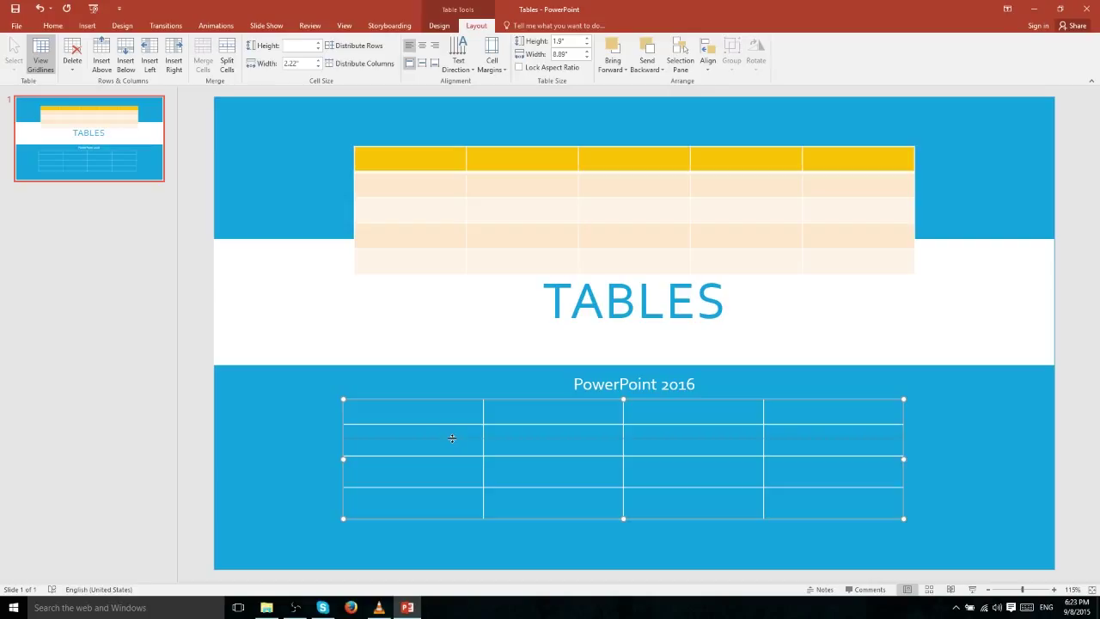
{"action": "left_click_drag", "start_coordinate": [451, 438], "coordinate": [452, 438]}
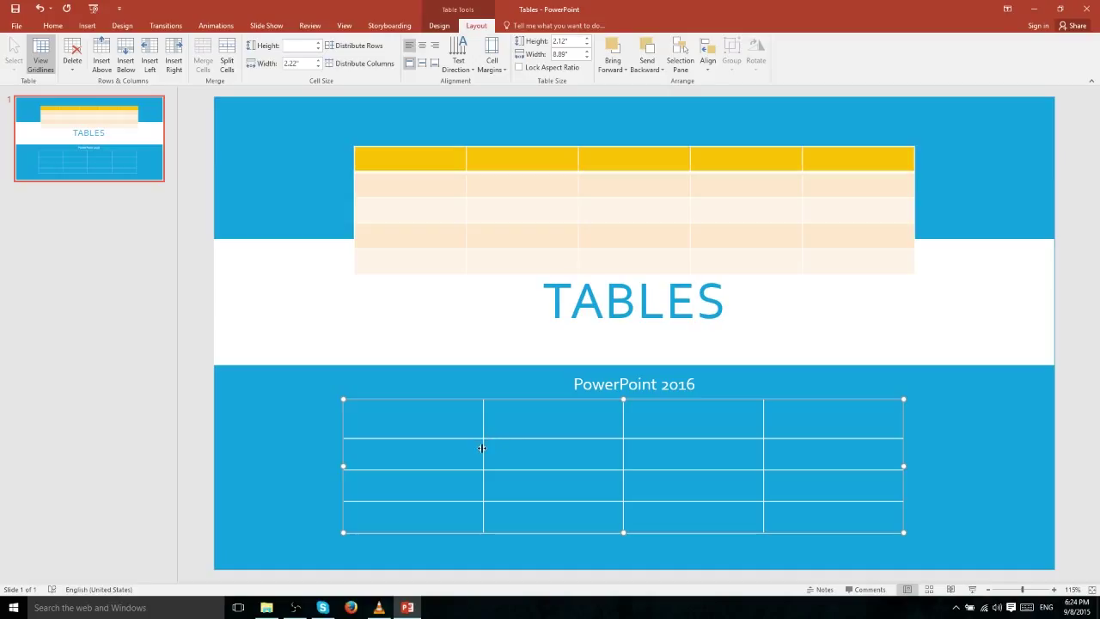
{"action": "left_click_drag", "start_coordinate": [482, 448], "coordinate": [546, 449]}
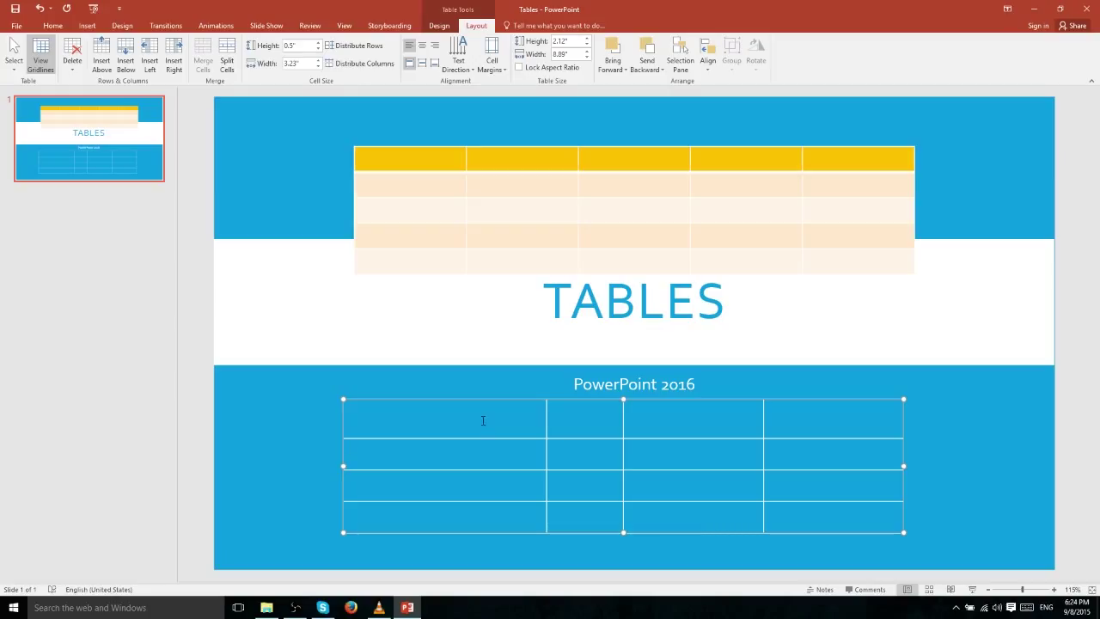
{"action": "left_click_drag", "start_coordinate": [417, 419], "coordinate": [817, 514]}
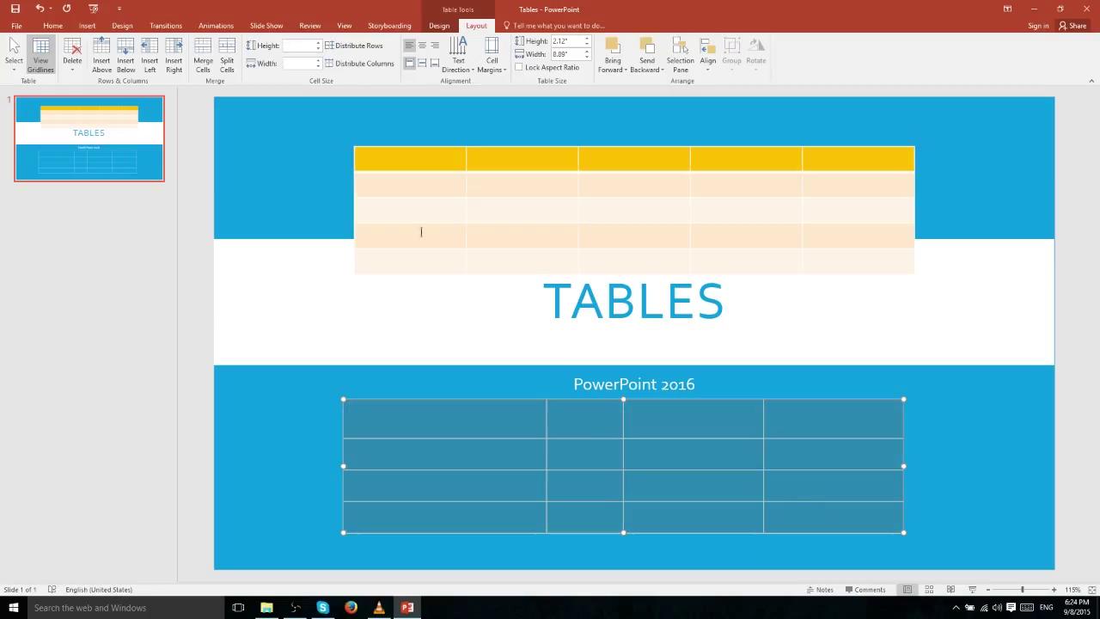
Distribute the lower table's rows and columns evenly to 2.22" columns, then adjust row borders
{"action": "left_click", "coordinate": [352, 45]}
{"action": "left_click", "coordinate": [349, 65]}
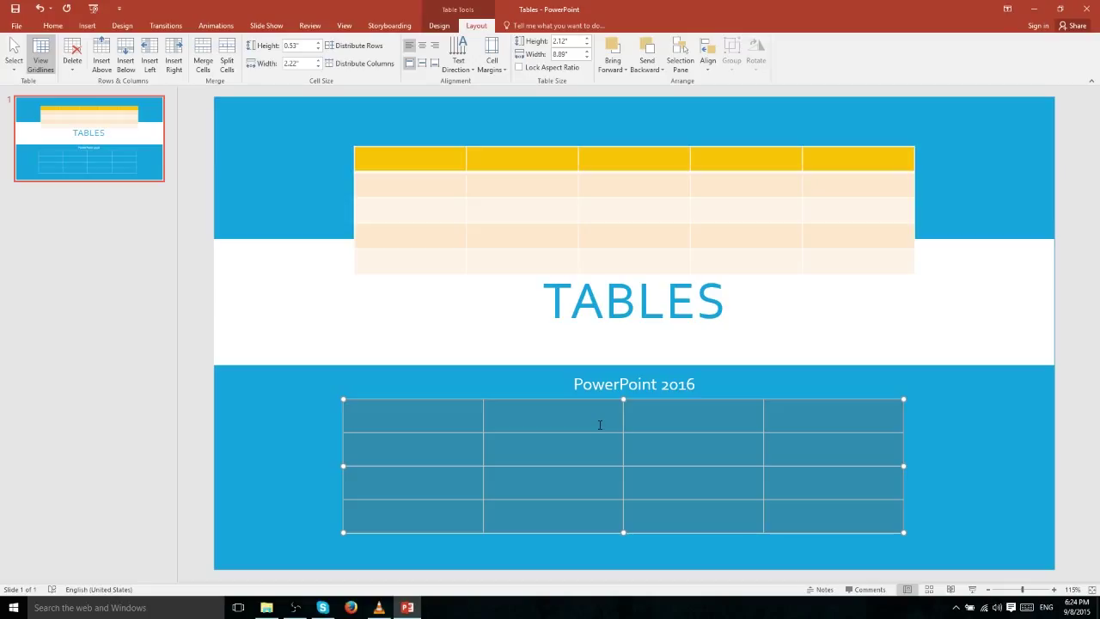
{"action": "left_click", "coordinate": [403, 459]}
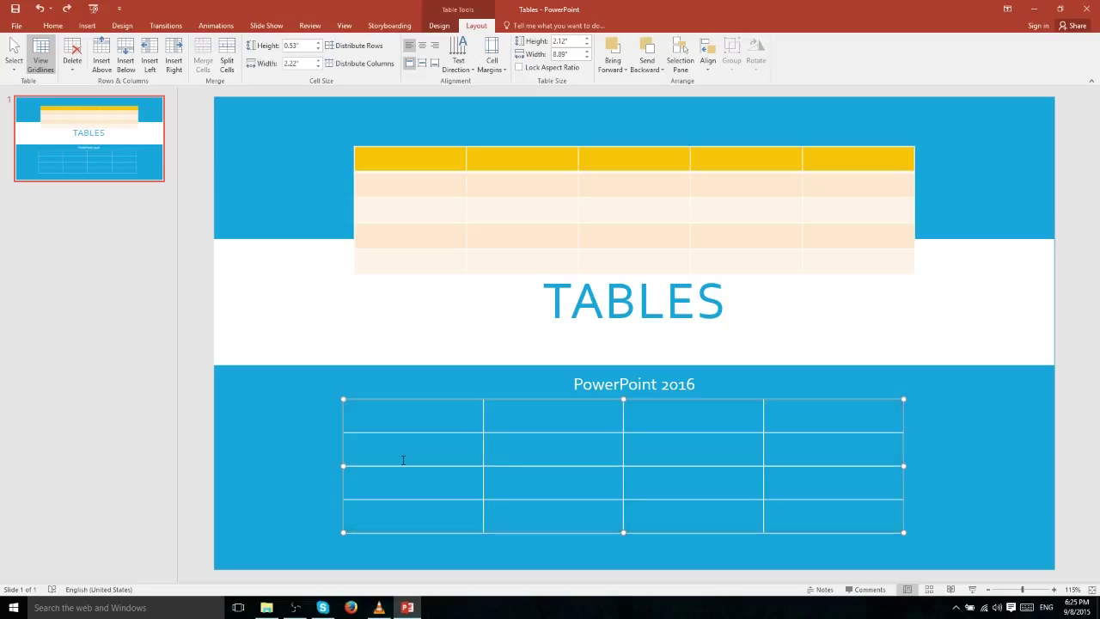
{"action": "mouse_move", "coordinate": [403, 464]}
{"action": "left_mouse_down"}
{"action": "mouse_move", "coordinate": [404, 433]}
{"action": "mouse_move", "coordinate": [406, 448]}
{"action": "left_mouse_up"}
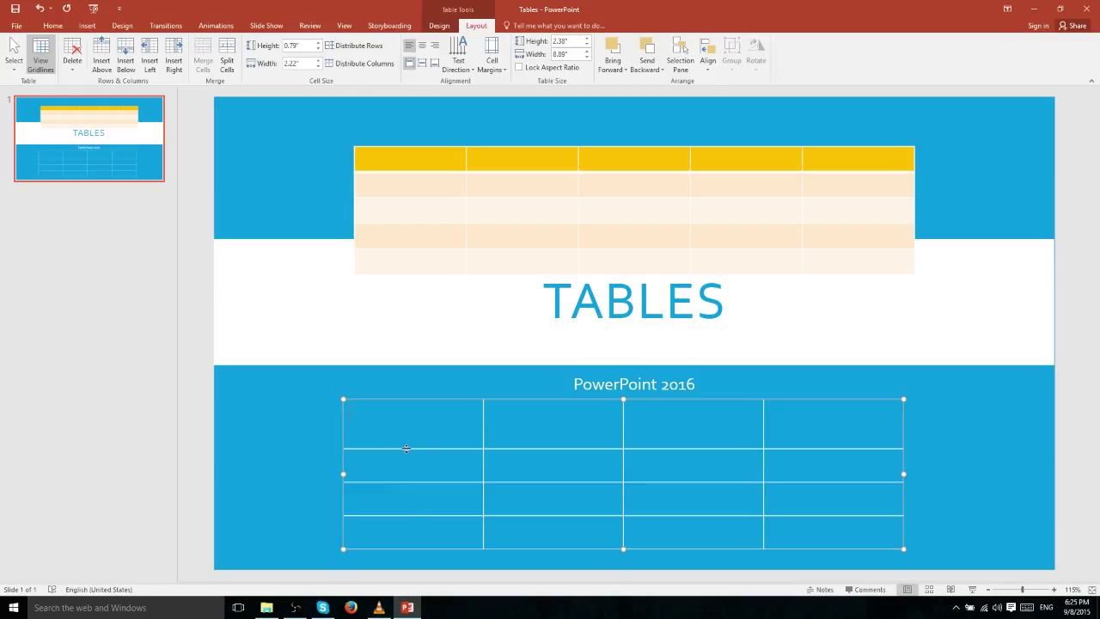
{"action": "left_click", "coordinate": [385, 503]}
{"action": "left_click_drag", "start_coordinate": [419, 530], "coordinate": [422, 534]}
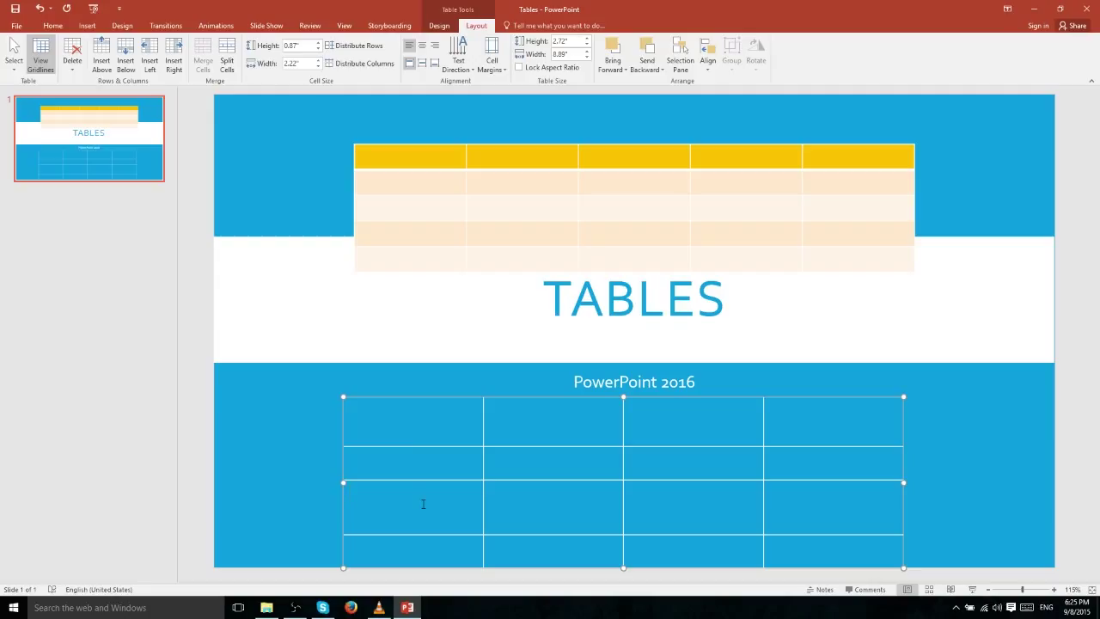
Select the top two rows and distribute them to equal height, then reselect rows
{"action": "left_click_drag", "start_coordinate": [399, 416], "coordinate": [777, 452]}
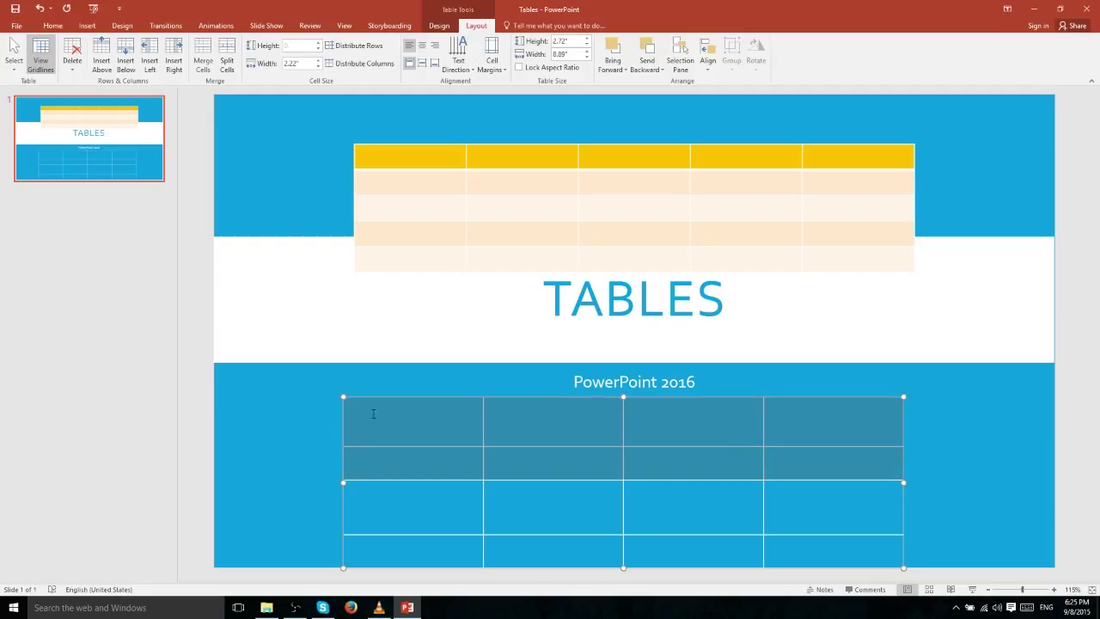
{"action": "left_click_drag", "start_coordinate": [358, 440], "coordinate": [434, 470]}
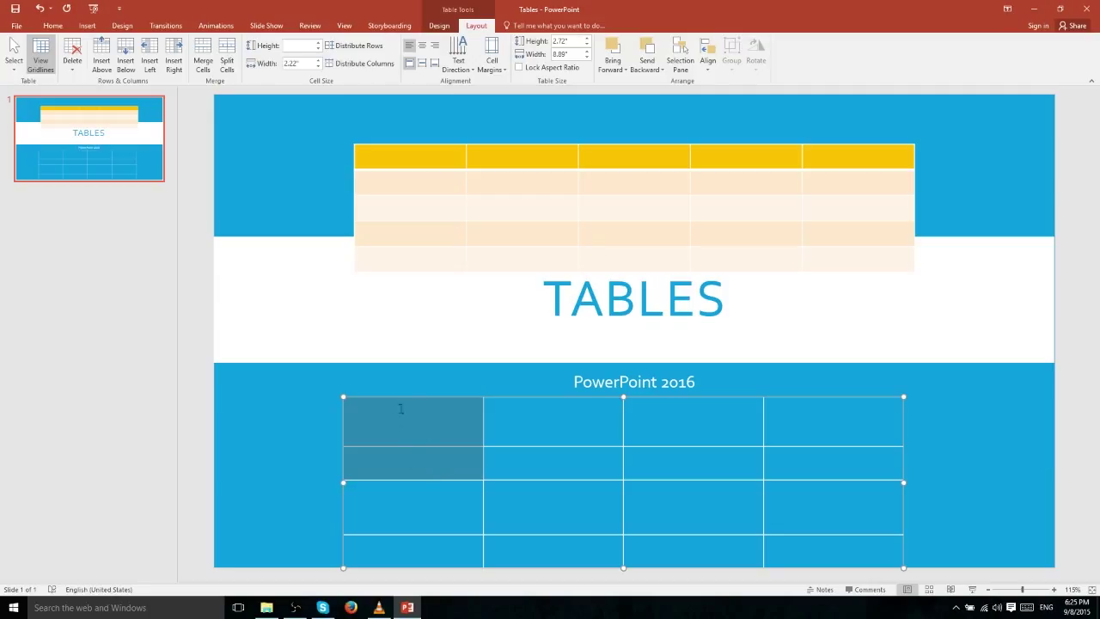
{"action": "left_click", "coordinate": [365, 48]}
{"action": "left_click", "coordinate": [363, 495]}
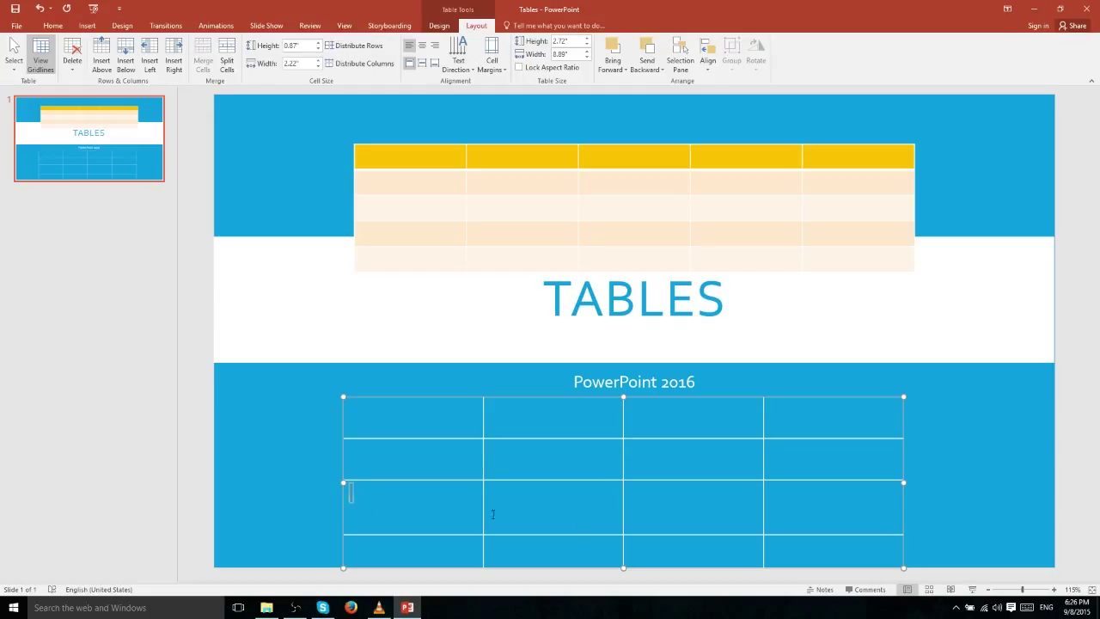
{"action": "left_click_drag", "start_coordinate": [351, 492], "coordinate": [825, 529]}
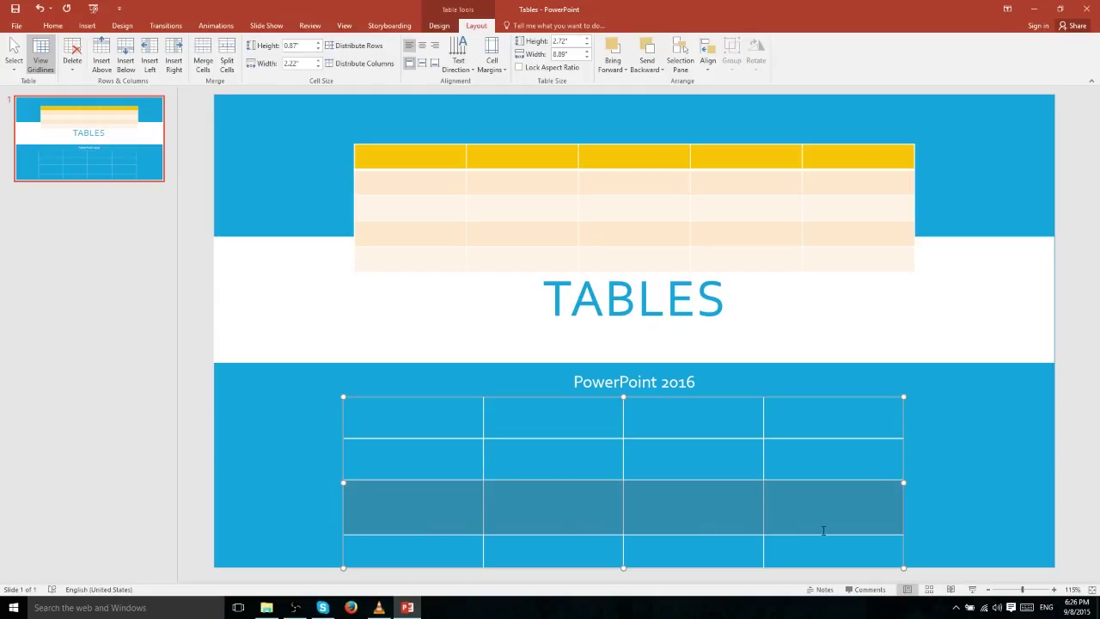
{"action": "left_click_drag", "start_coordinate": [395, 411], "coordinate": [868, 450]}
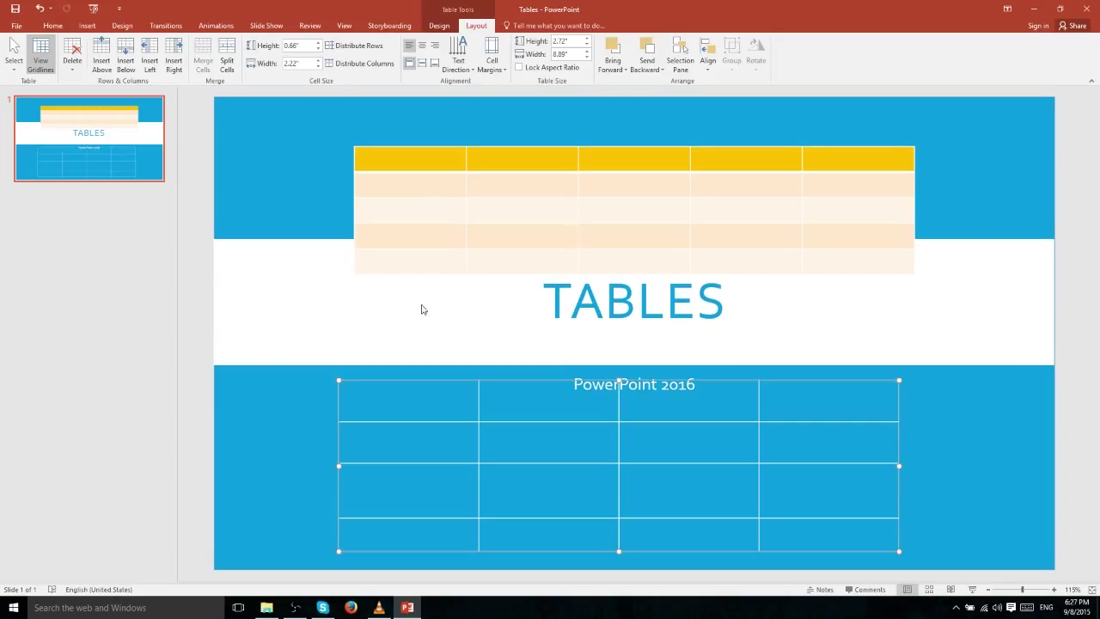
Type 'Center' in row 3, column 2 and centre it vertically in its cell
{"action": "left_click", "coordinate": [409, 48]}
{"action": "left_click", "coordinate": [584, 488]}
{"action": "type", "text": "Center"}
{"action": "left_click_drag", "start_coordinate": [576, 488], "coordinate": [484, 476]}
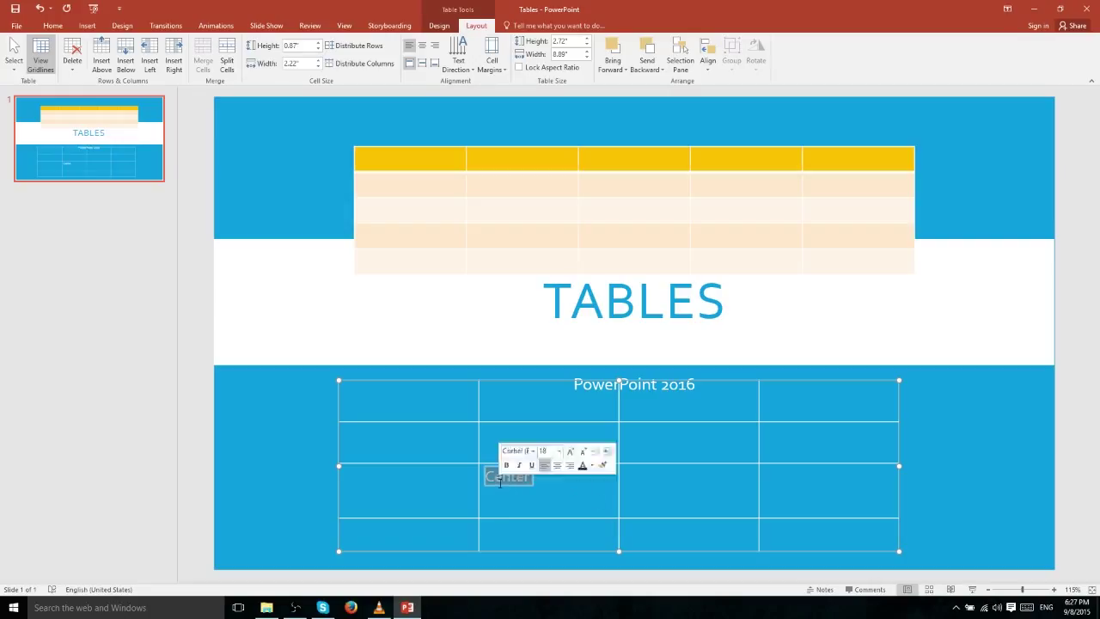
{"action": "left_click", "coordinate": [422, 67]}
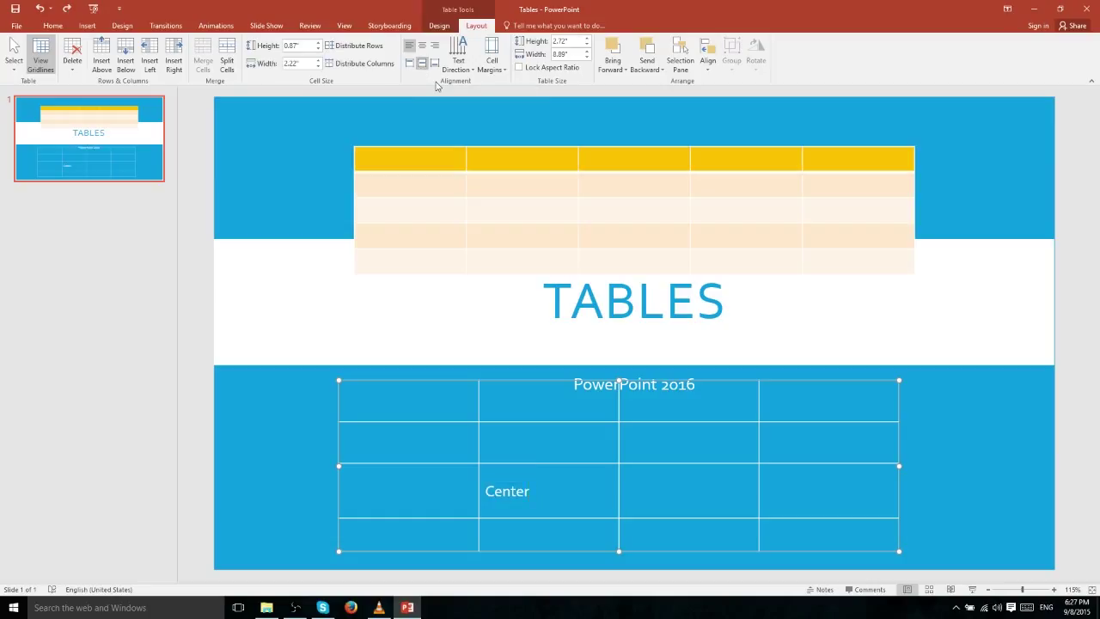
{"action": "left_click", "coordinate": [458, 56]}
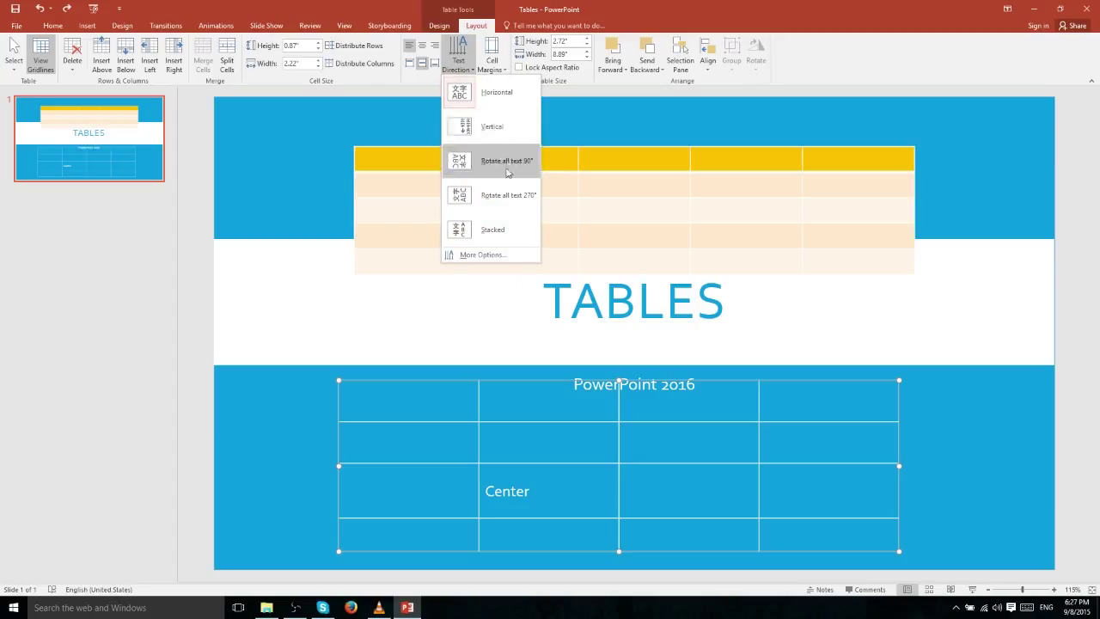
Rotate the 'Center' text 90° so it reads top to bottom, then select it
{"action": "left_click", "coordinate": [508, 126]}
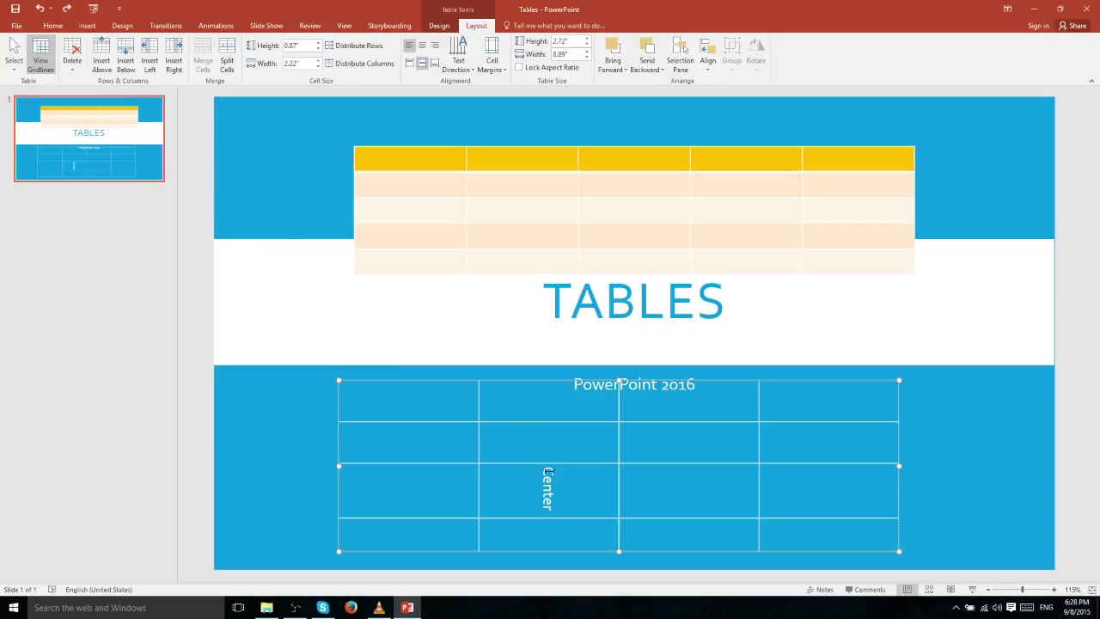
{"action": "left_click_drag", "start_coordinate": [546, 469], "coordinate": [551, 510]}
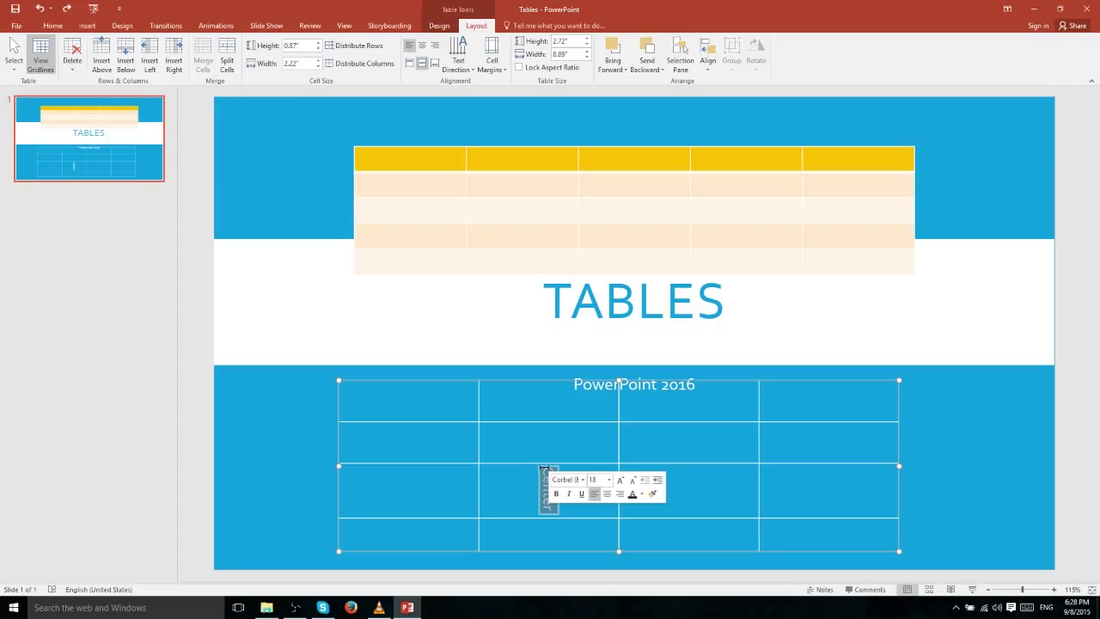
{"action": "left_click", "coordinate": [505, 73]}
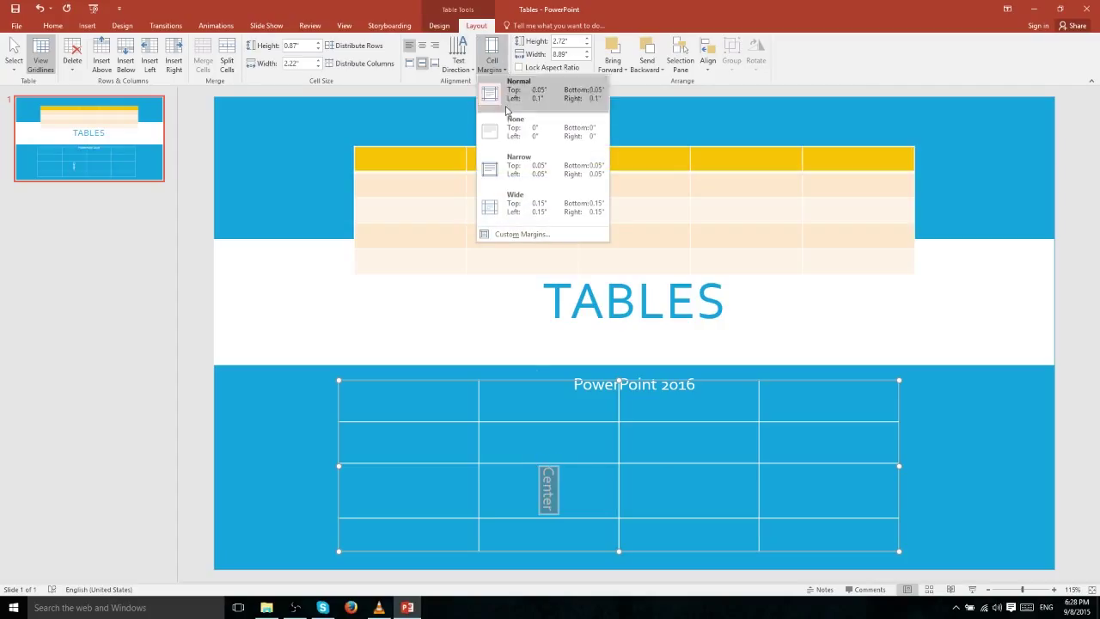
Apply Wide cell margins to the Center cell so the word wraps as 'Cent' and 'er'
{"action": "left_click", "coordinate": [533, 204]}
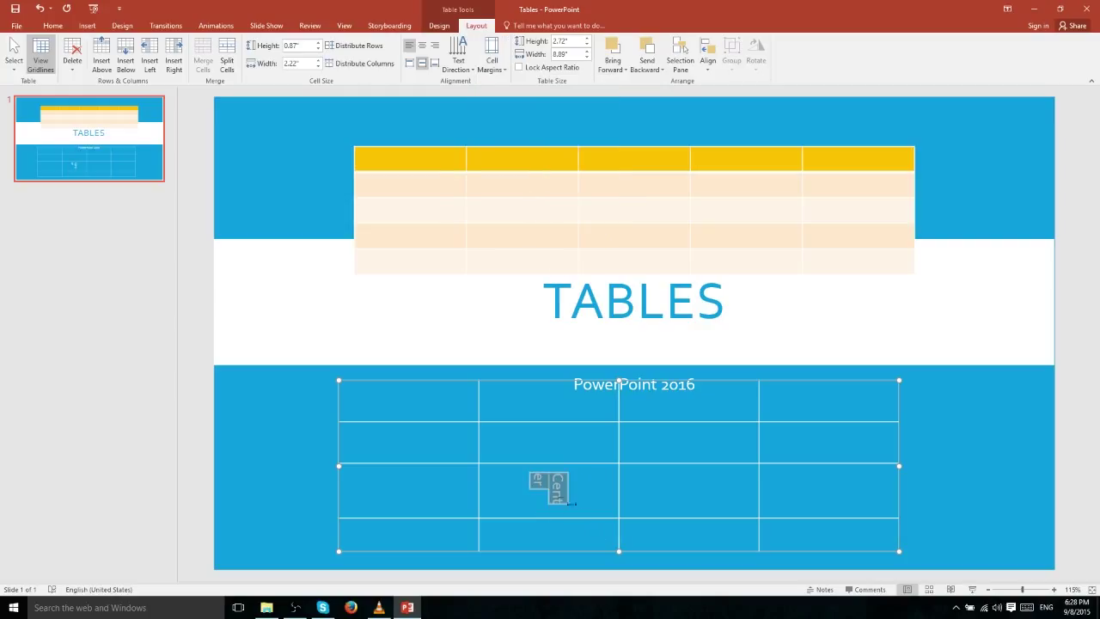
{"action": "left_click", "coordinate": [555, 477]}
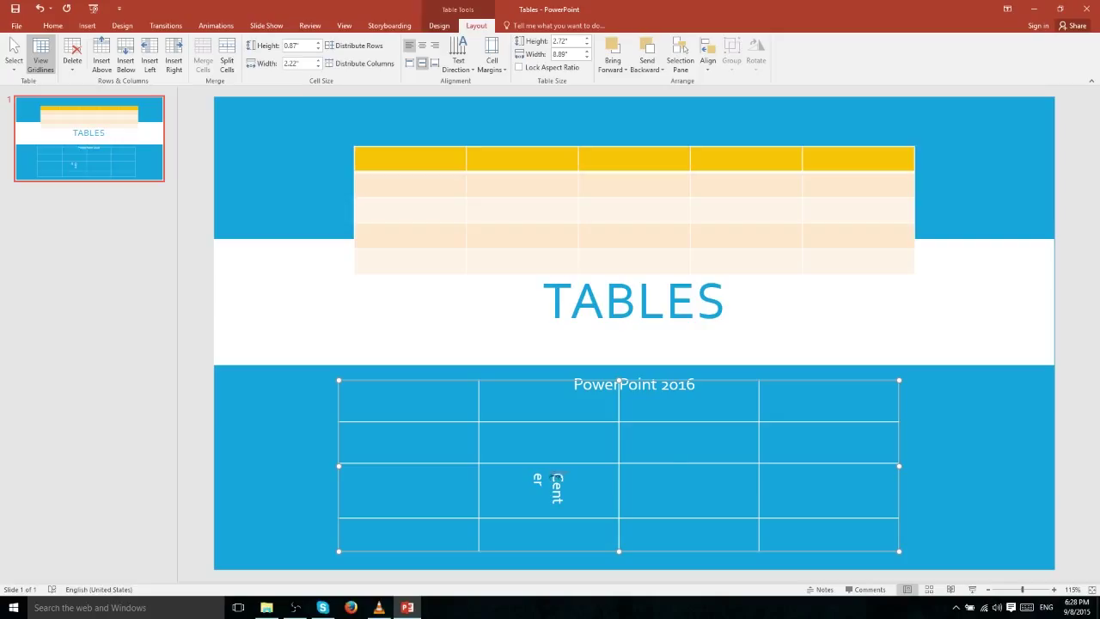
{"action": "mouse_move", "coordinate": [553, 477]}
{"action": "left_mouse_down"}
{"action": "mouse_move", "coordinate": [560, 505]}
{"action": "mouse_move", "coordinate": [558, 490]}
{"action": "left_mouse_up"}
{"action": "left_click", "coordinate": [564, 503]}
{"action": "left_click", "coordinate": [559, 490]}
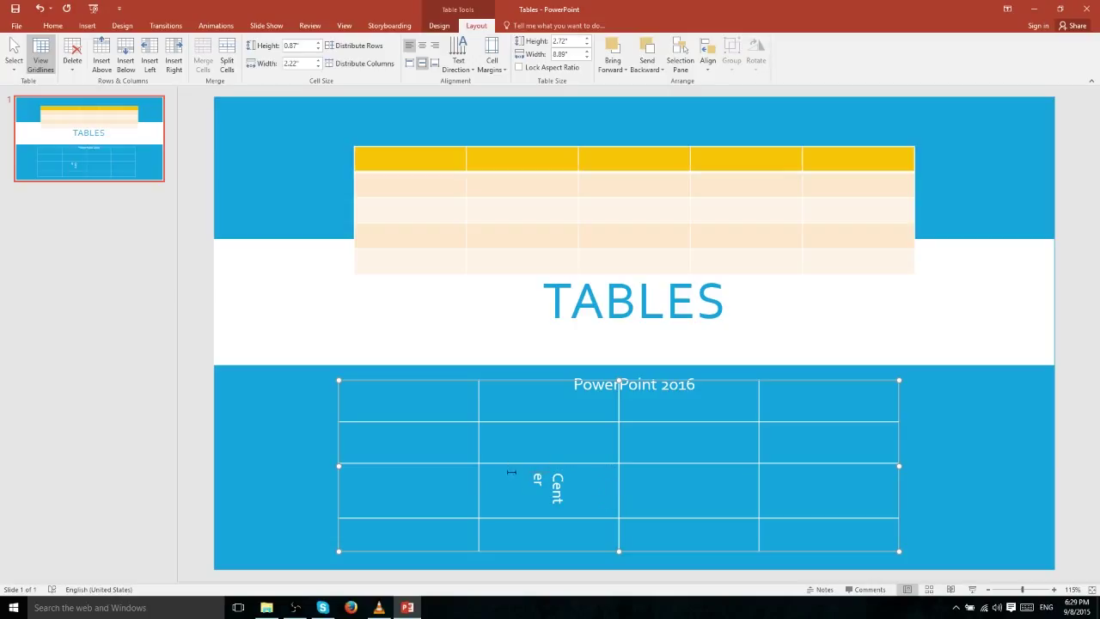
{"action": "left_click", "coordinate": [491, 64]}
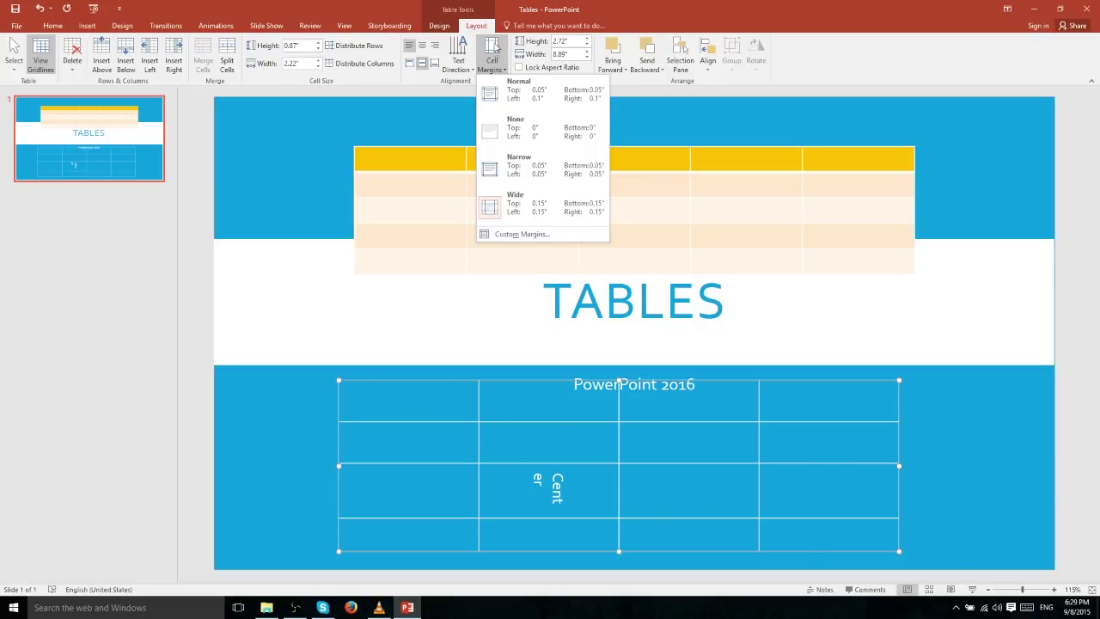
{"action": "left_click", "coordinate": [337, 379]}
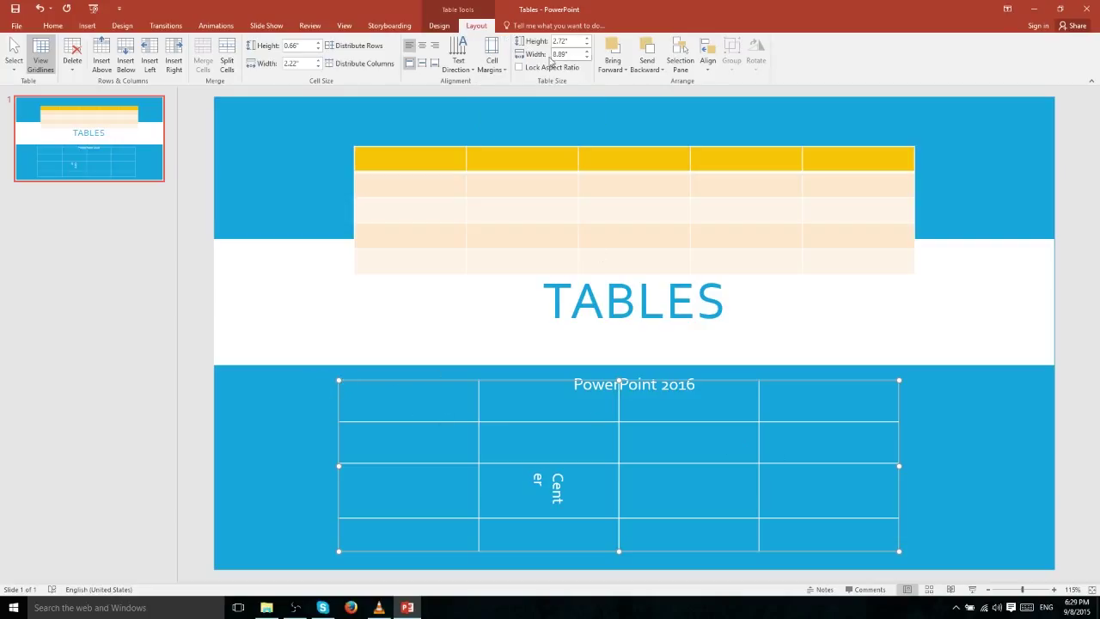
Lock the aspect ratio and set the table height to 2.2", shrinking it to 2.2" by 7.2"
{"action": "left_click", "coordinate": [567, 43]}
{"action": "key", "text": "Tab"}
{"action": "left_click", "coordinate": [572, 42]}
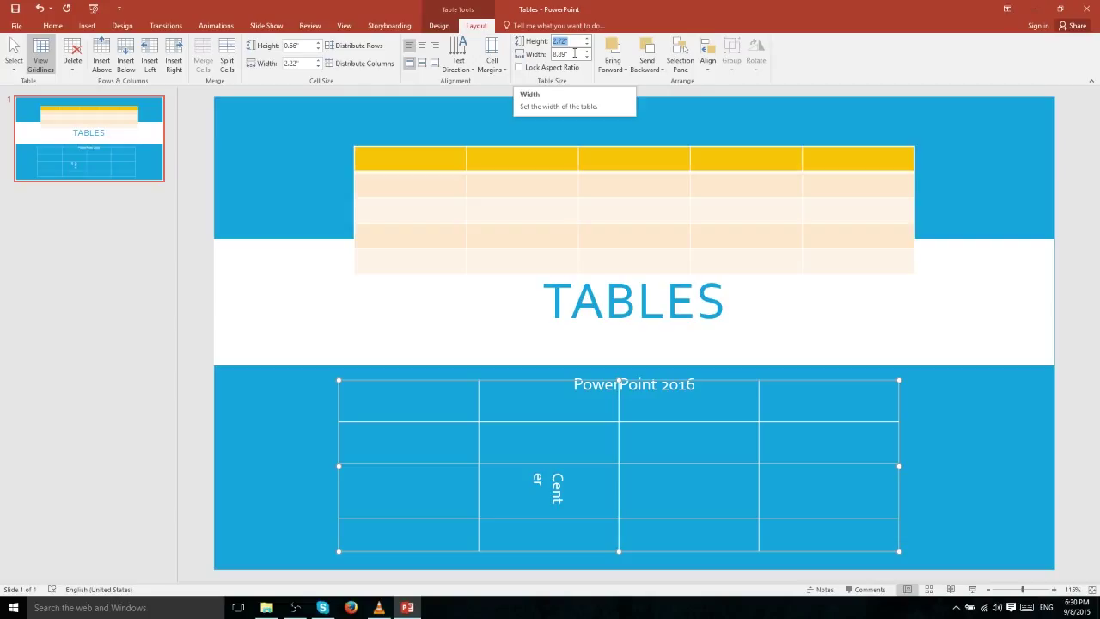
{"action": "left_click", "coordinate": [571, 67]}
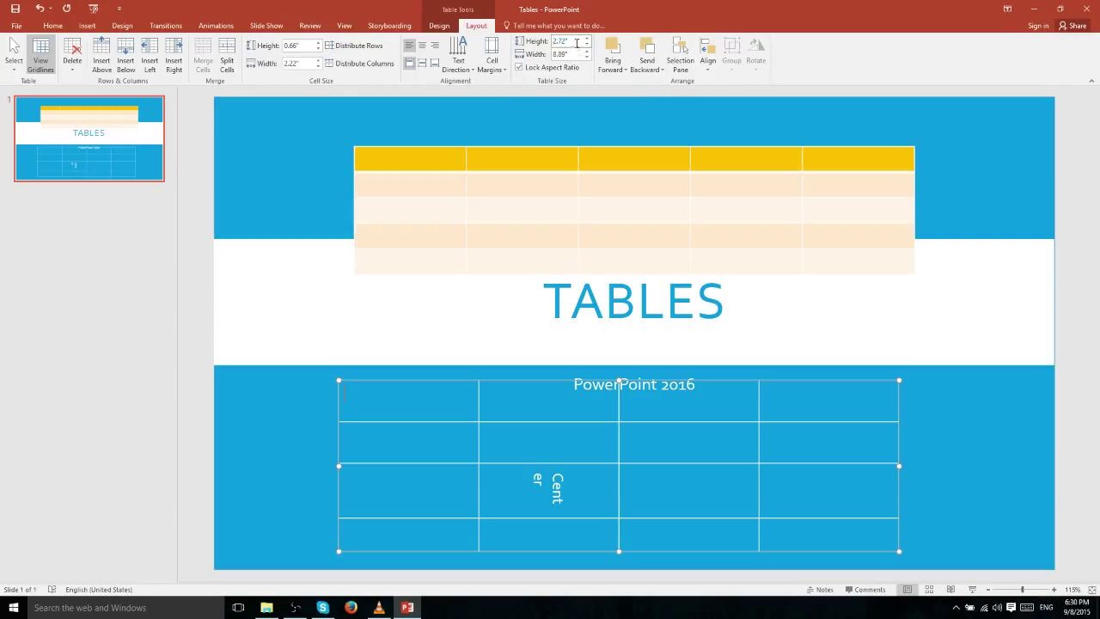
{"action": "type", "text": "2.2"}
{"action": "key", "text": "Return"}
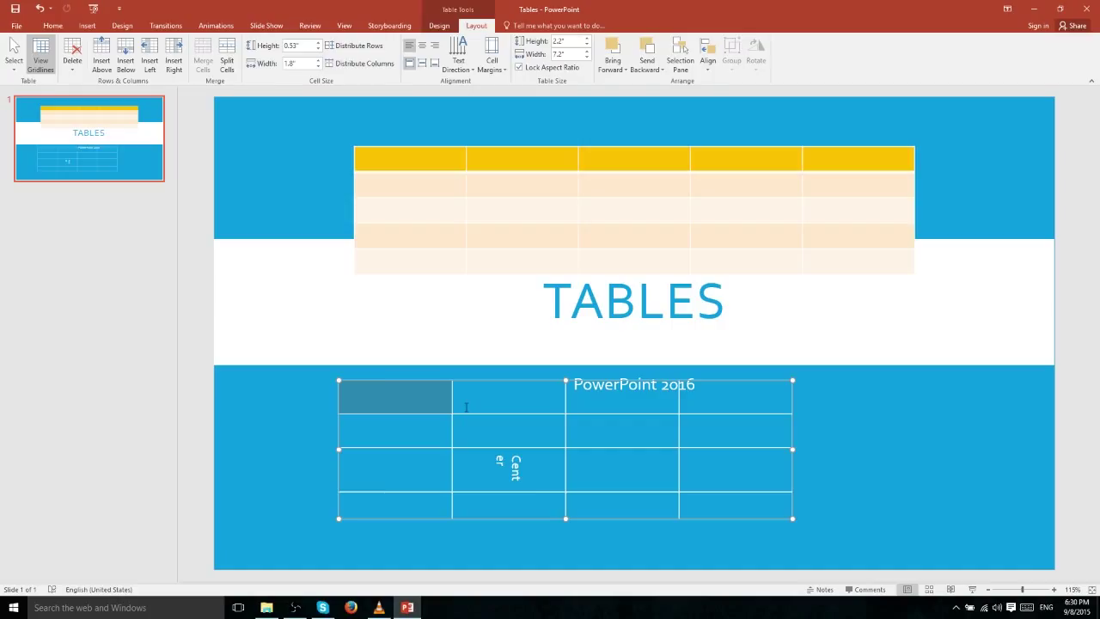
{"action": "key", "text": "ctrl+z"}
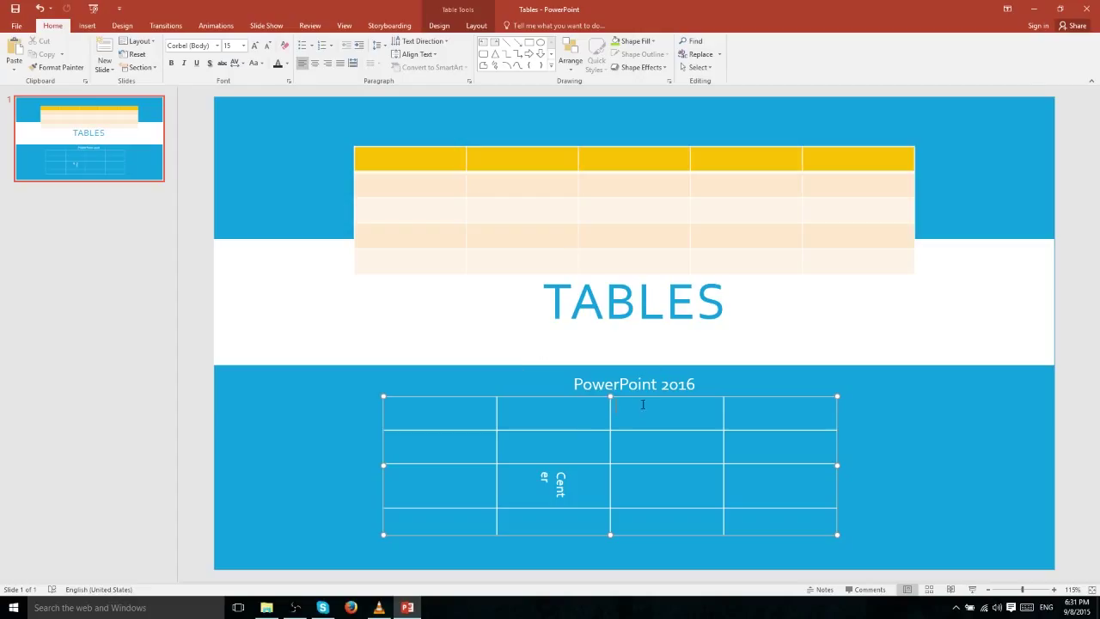
{"action": "left_click", "coordinate": [569, 301]}
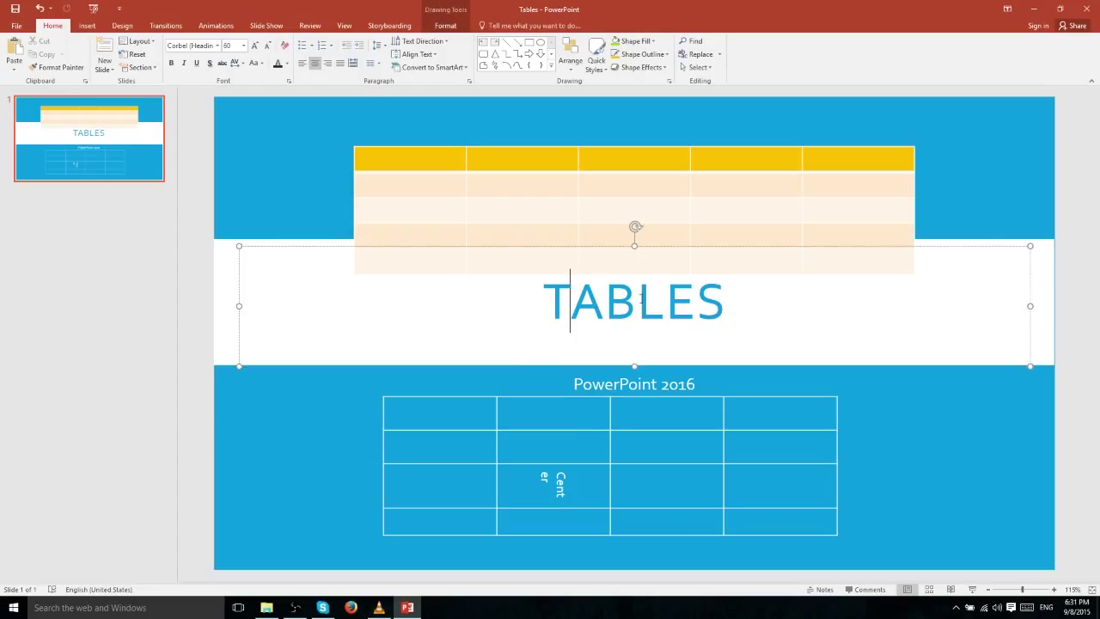
{"action": "left_click", "coordinate": [621, 390]}
{"action": "left_click", "coordinate": [620, 384]}
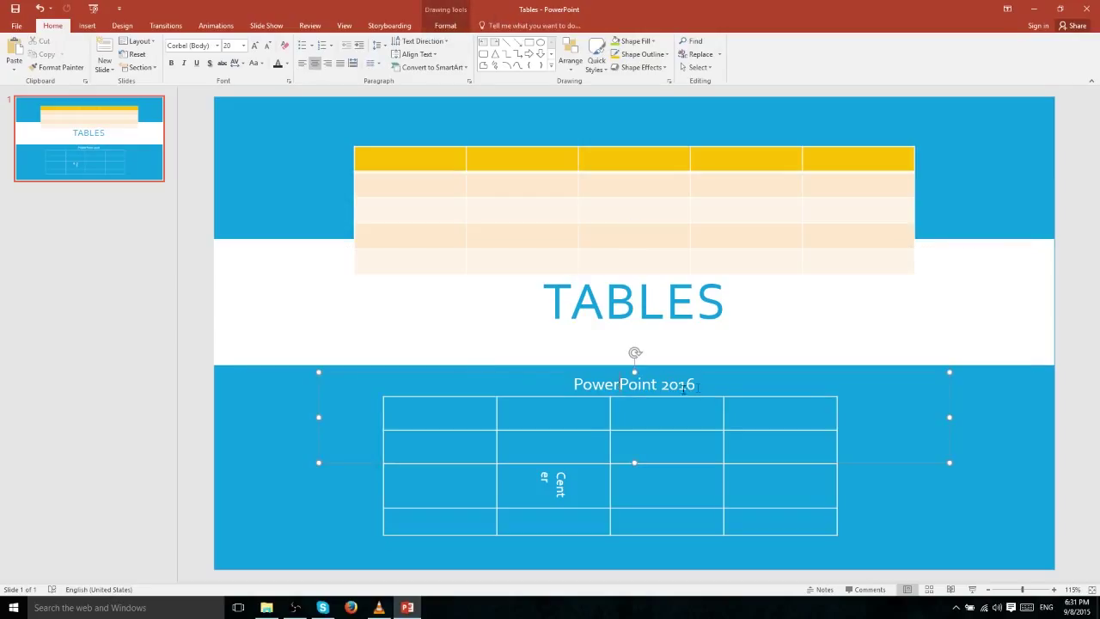
{"action": "left_click", "coordinate": [588, 430]}
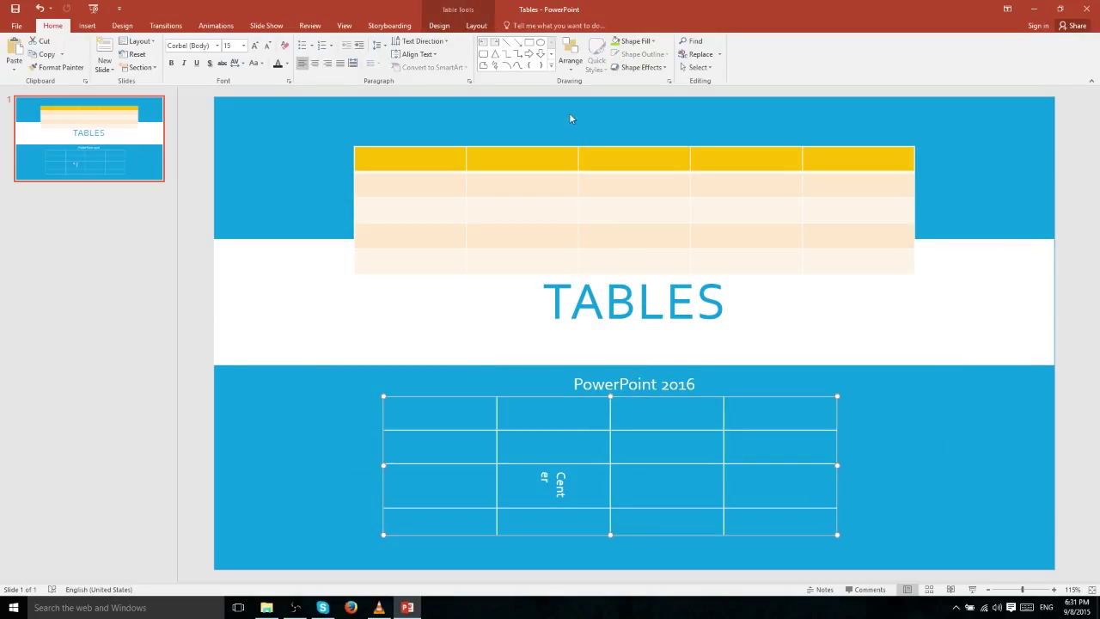
{"action": "left_click", "coordinate": [476, 26]}
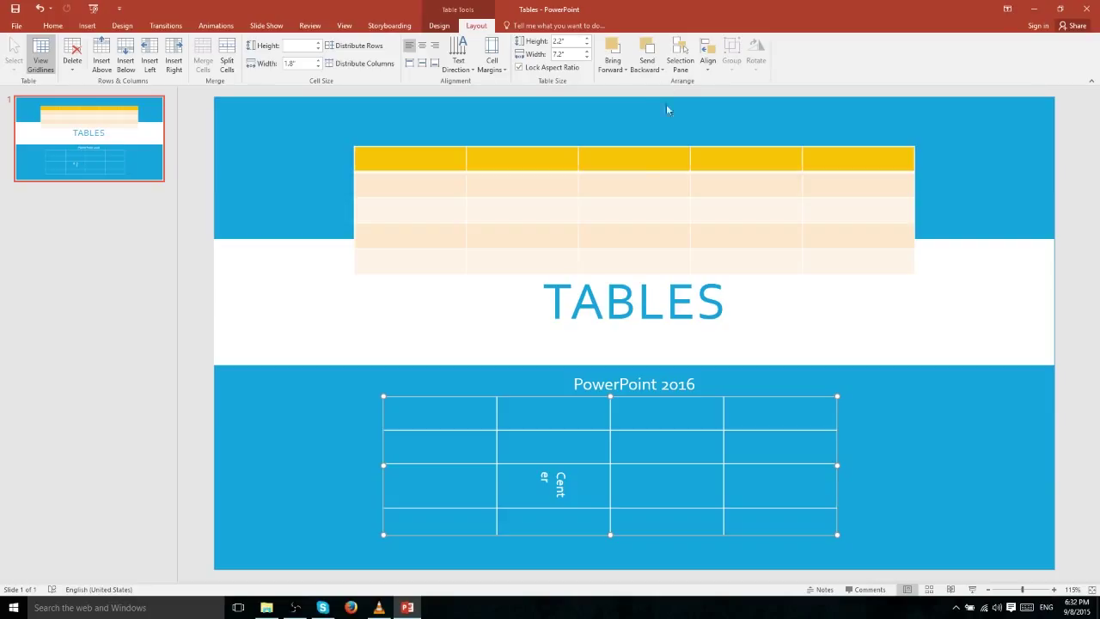
Copy the vertical word Center and paste it into column 3, rows 3 and 2
{"action": "left_click_drag", "start_coordinate": [574, 495], "coordinate": [562, 483]}
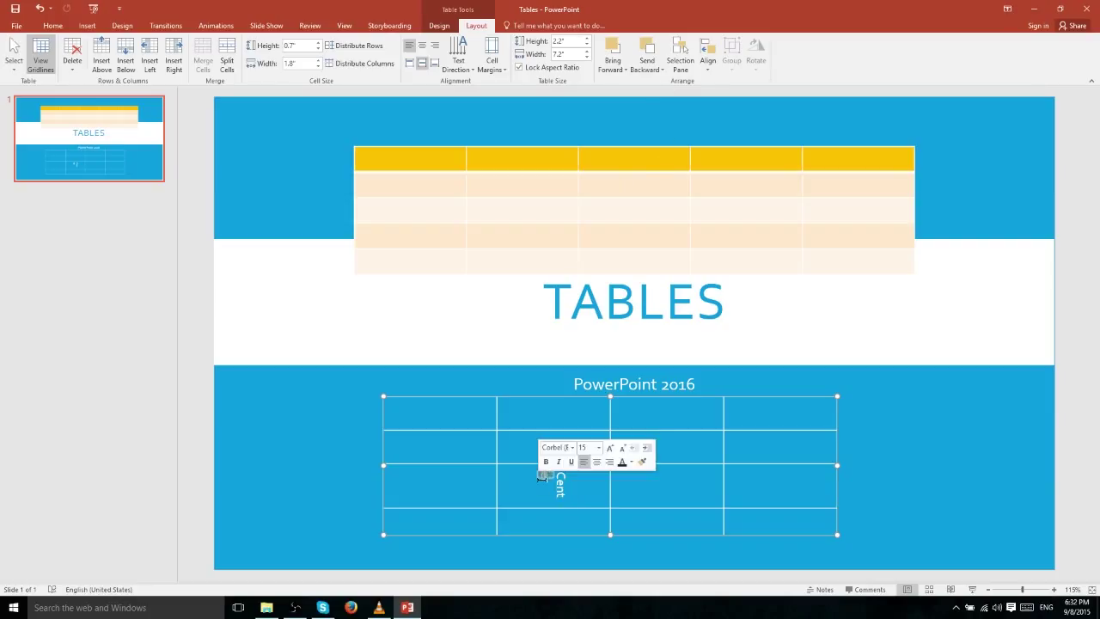
{"action": "key", "text": "ctrl+a"}
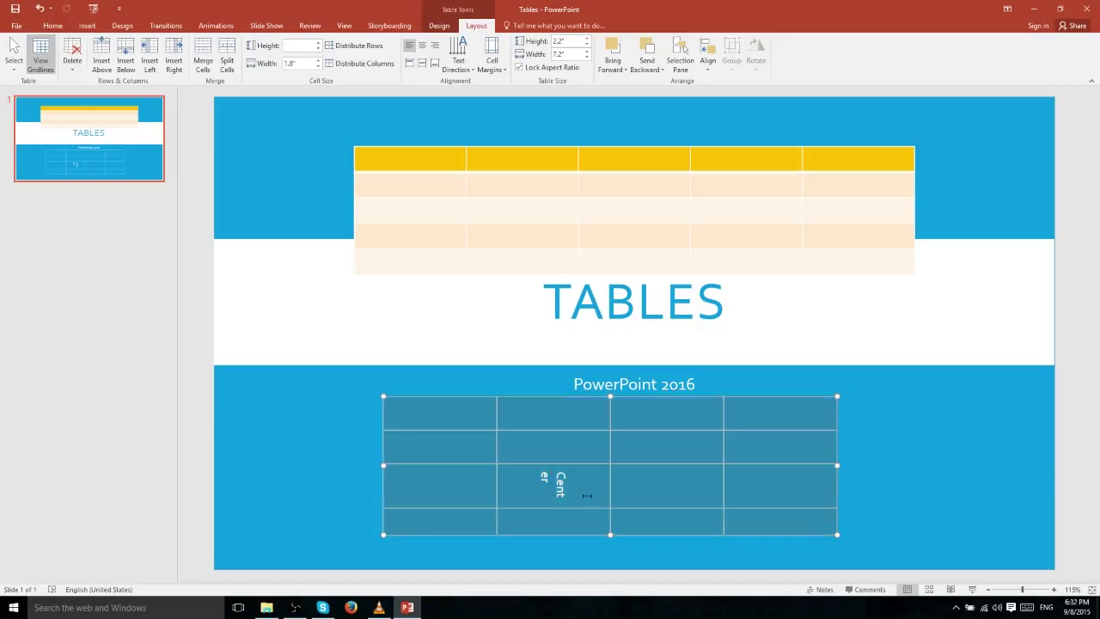
{"action": "left_click_drag", "start_coordinate": [584, 493], "coordinate": [569, 495]}
{"action": "key", "text": "ctrl+c"}
{"action": "key", "text": "Tab"}
{"action": "key", "text": "ctrl+v"}
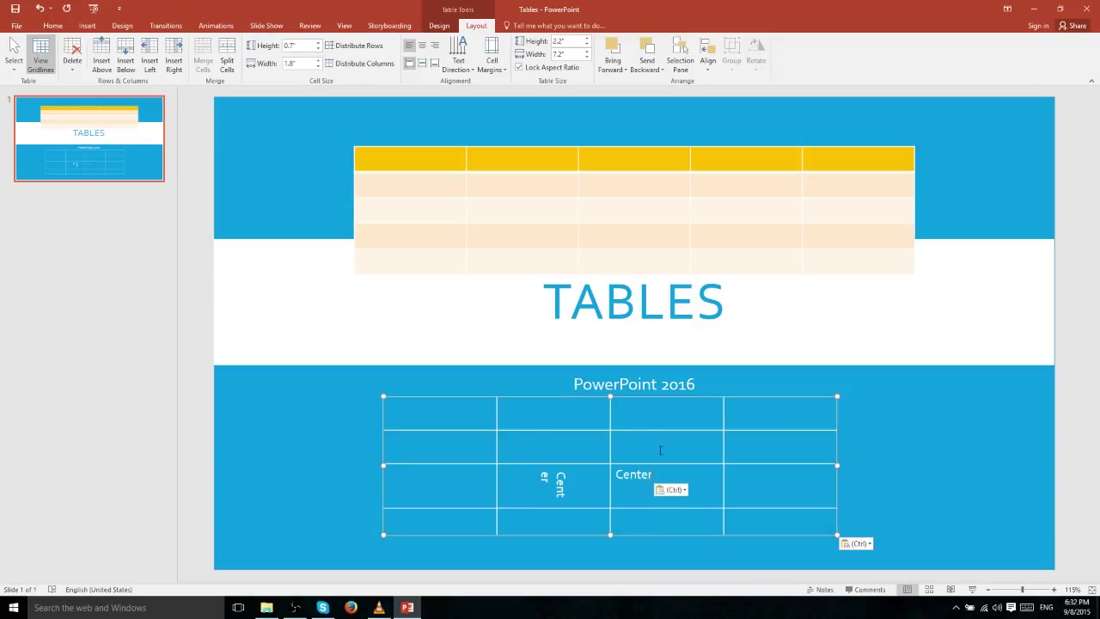
{"action": "key", "text": "Up"}
{"action": "key", "text": "ctrl+v"}
Paste Center into column 2 rows 2 and 1 and column 3 row 1, then raise the table over the TABLES band
{"action": "left_click", "coordinate": [553, 446]}
{"action": "key", "text": "ctrl+v"}
{"action": "left_click", "coordinate": [567, 419]}
{"action": "key", "text": "ctrl+v"}
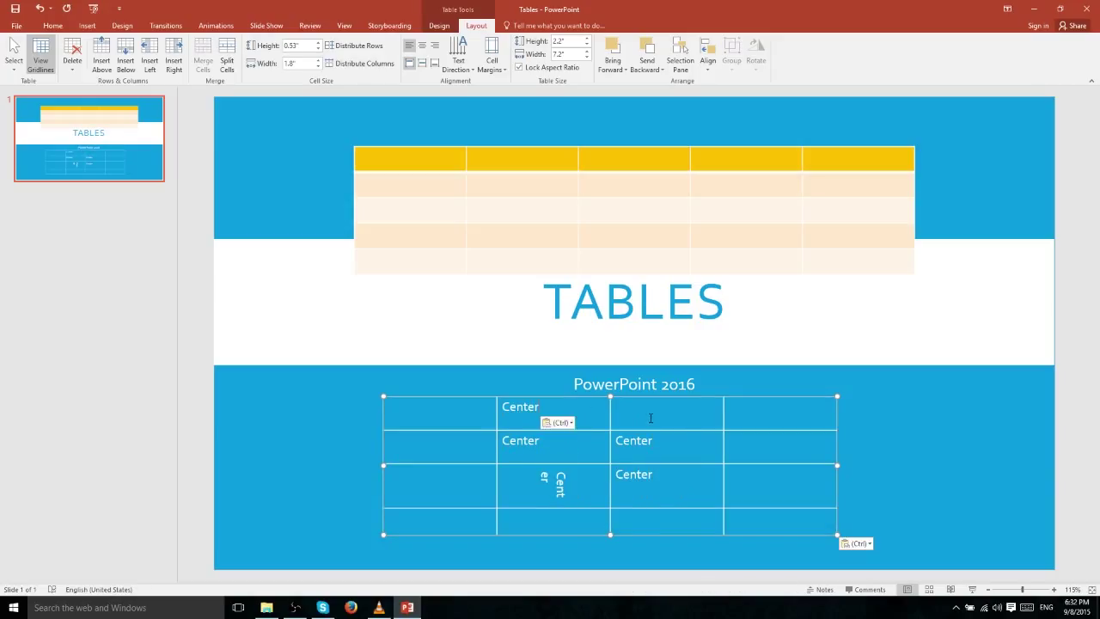
{"action": "left_click", "coordinate": [626, 411]}
{"action": "key", "text": "ctrl+v"}
{"action": "left_click_drag", "start_coordinate": [627, 400], "coordinate": [660, 268]}
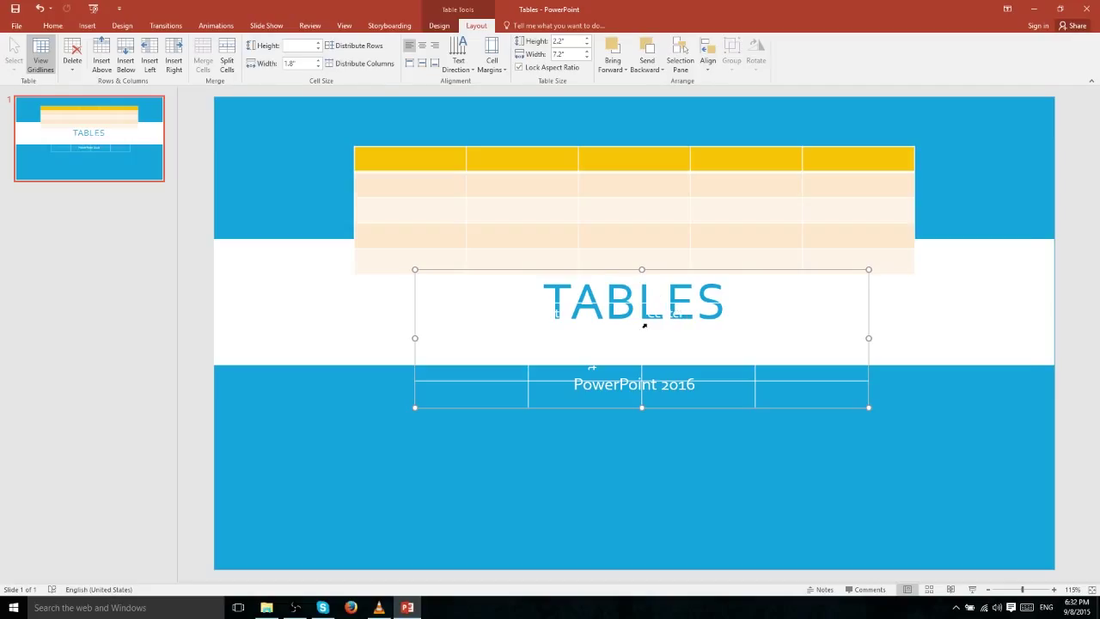
Try a dark font colour on everything on the slide, then undo it
{"action": "key", "text": "ctrl+a"}
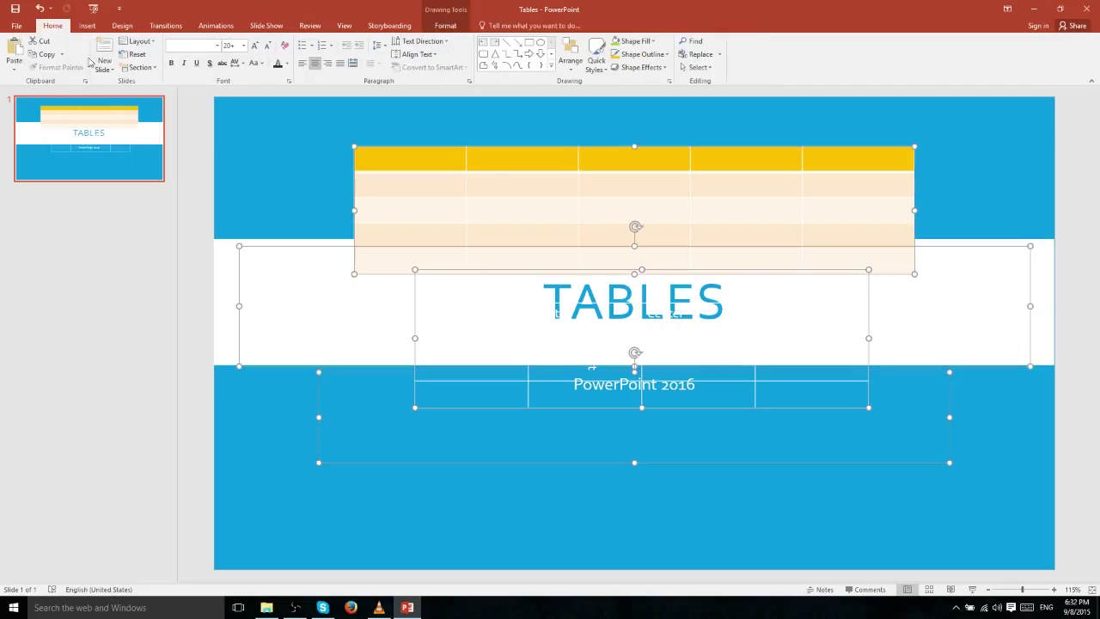
{"action": "left_click", "coordinate": [289, 67]}
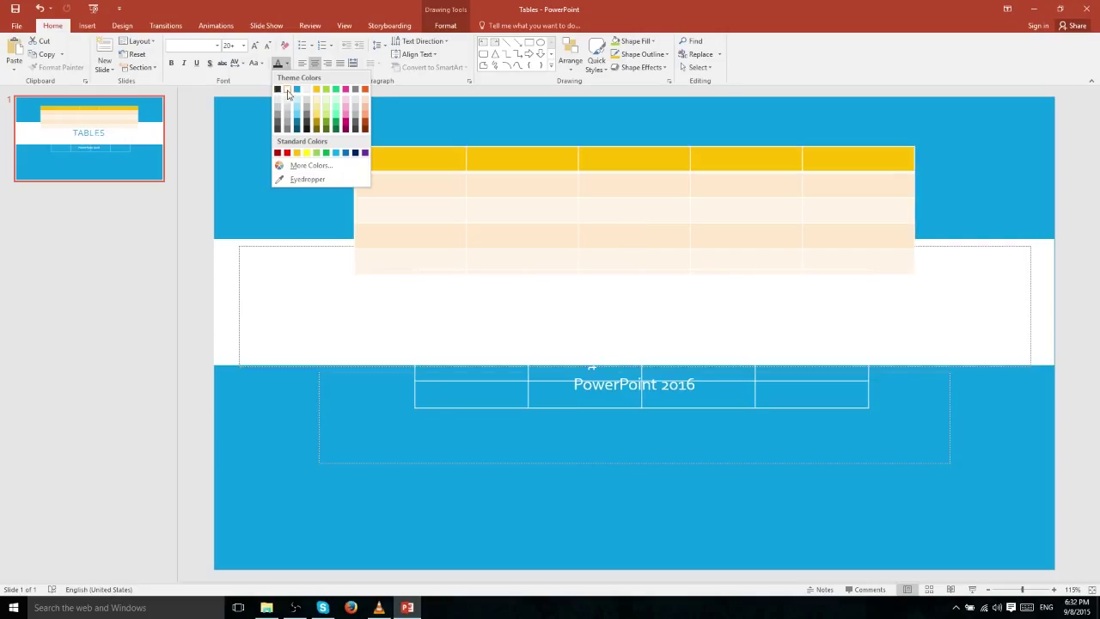
{"action": "left_click", "coordinate": [286, 91]}
{"action": "left_click", "coordinate": [577, 421]}
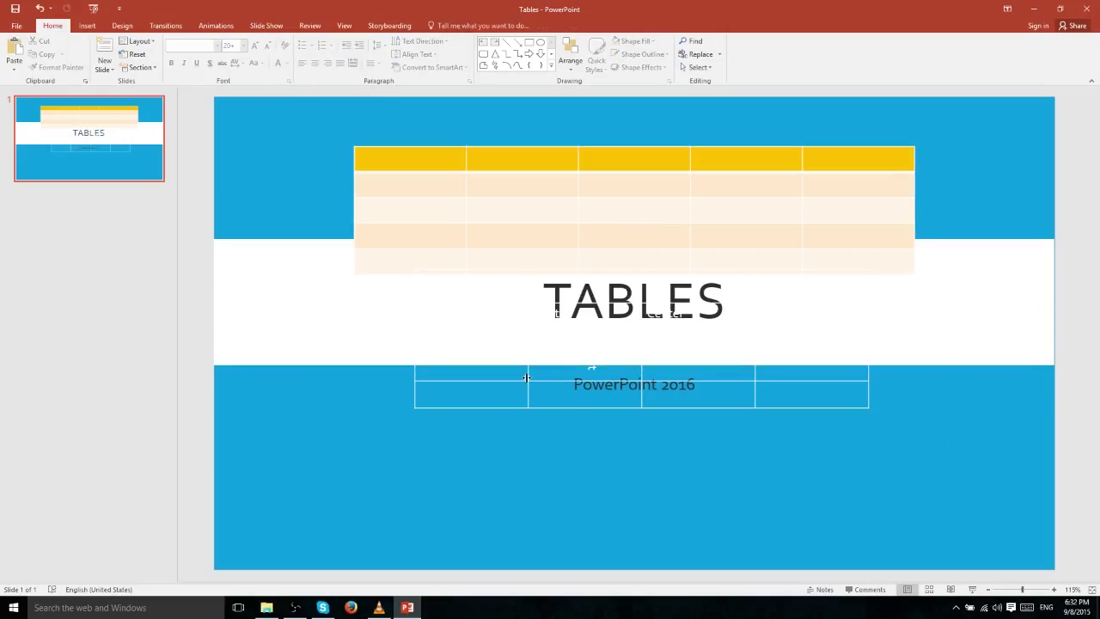
{"action": "key", "text": "ctrl+z"}
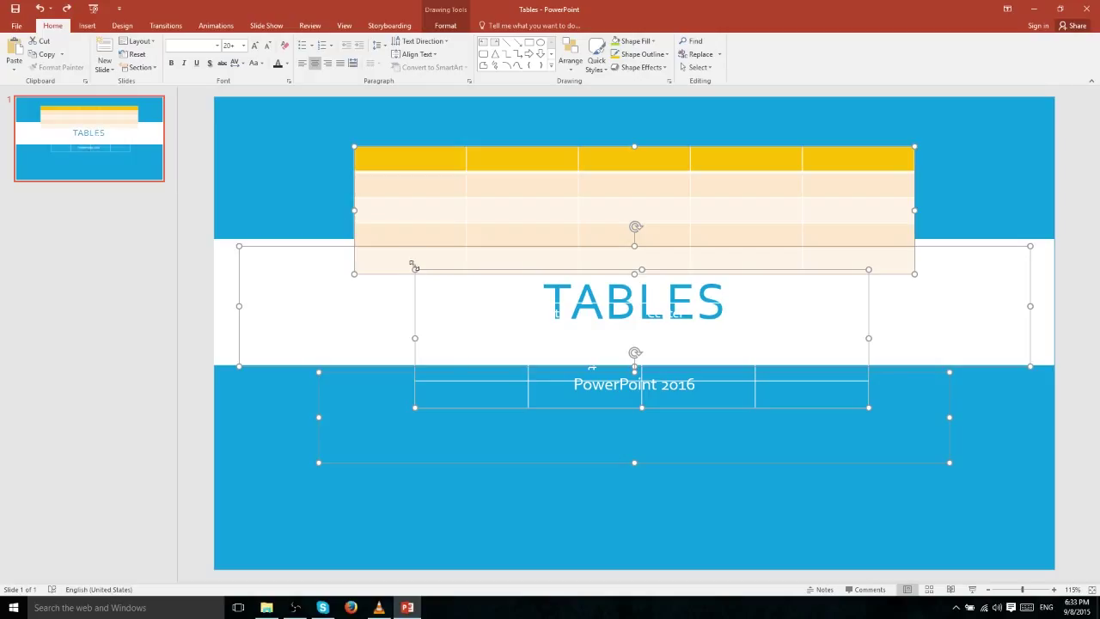
Select all cells of the lower table and set their Center text to black
{"action": "left_click", "coordinate": [252, 460]}
{"action": "left_click", "coordinate": [430, 372]}
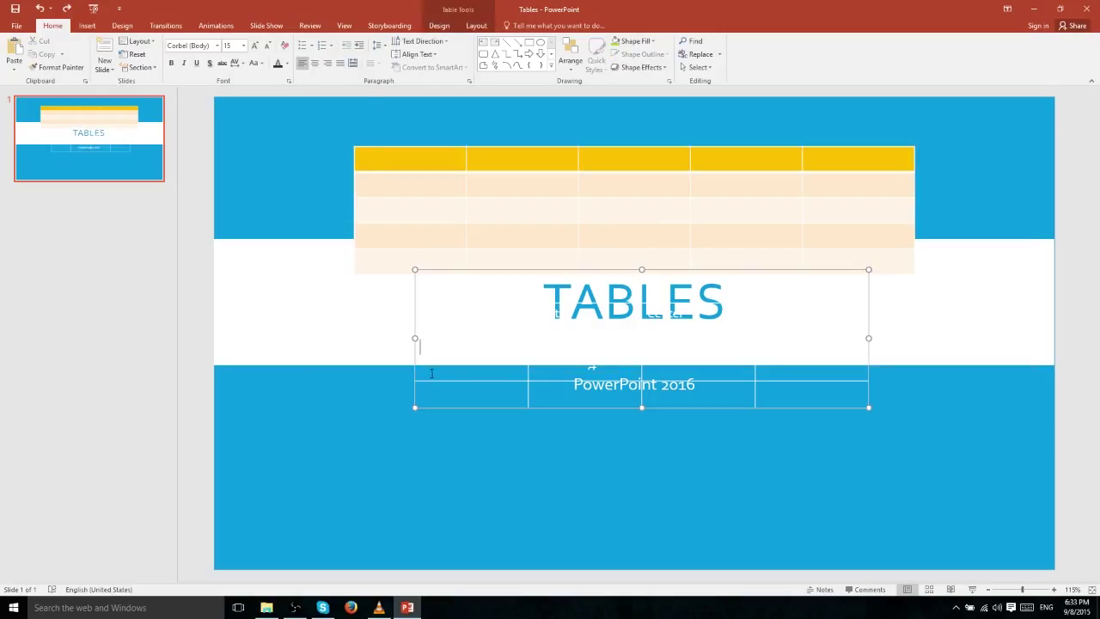
{"action": "left_click", "coordinate": [287, 63]}
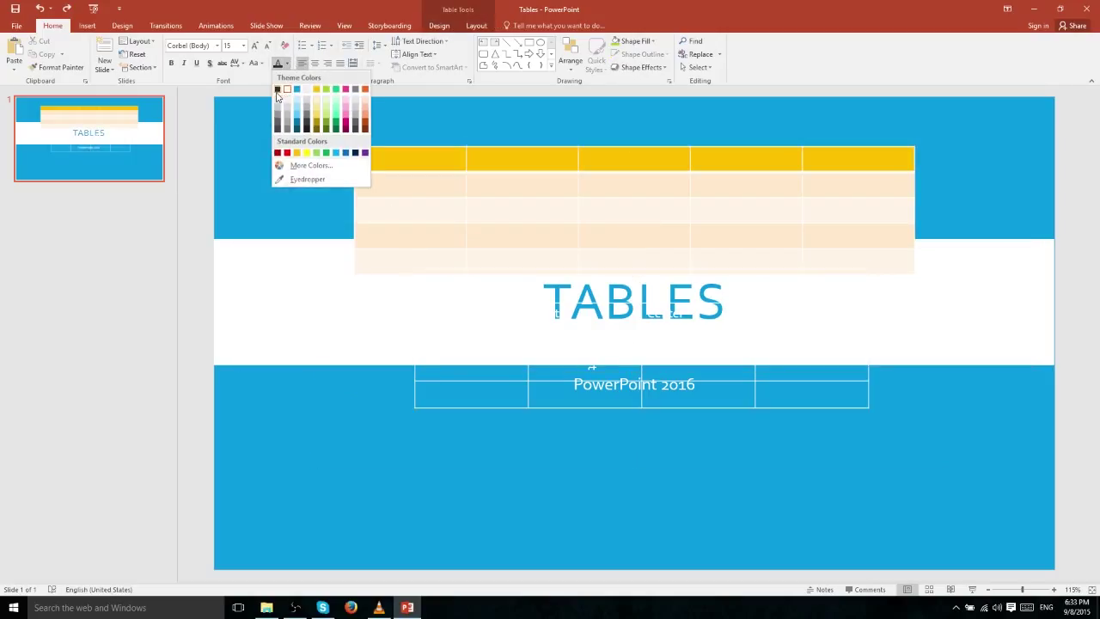
{"action": "left_click", "coordinate": [286, 90]}
{"action": "key", "text": "ctrl+a"}
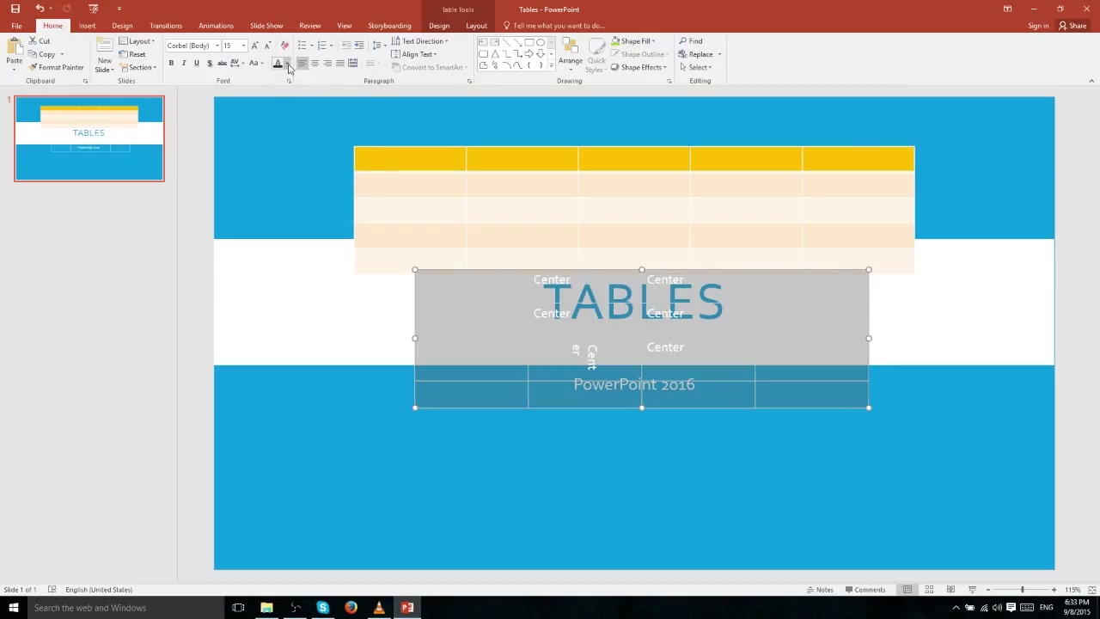
{"action": "left_click", "coordinate": [287, 63]}
{"action": "left_click", "coordinate": [277, 90]}
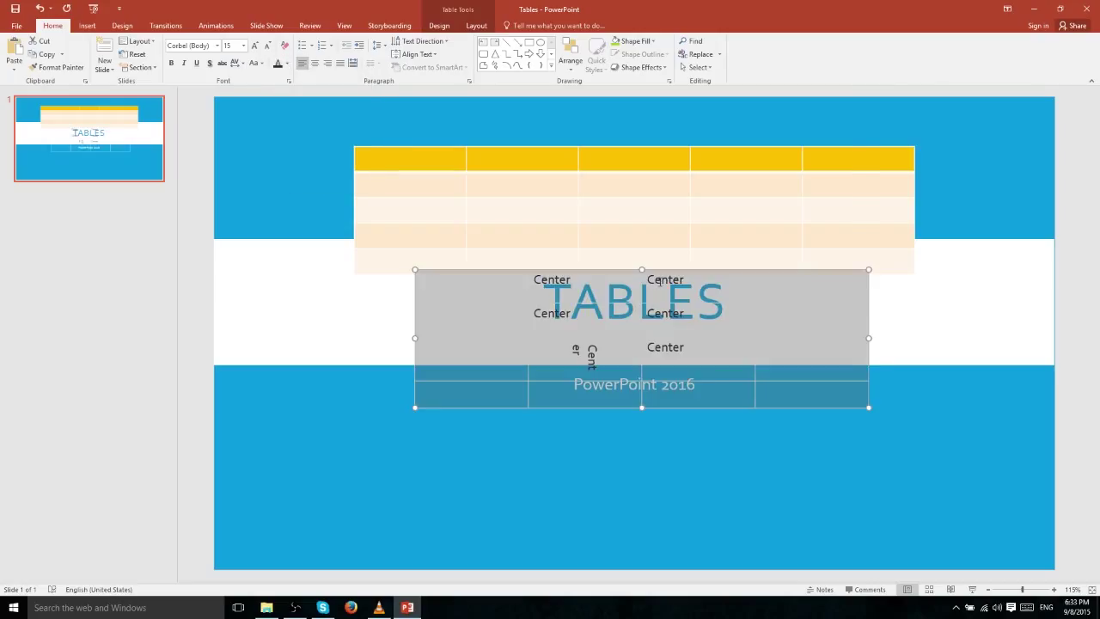
{"action": "left_click", "coordinate": [941, 291]}
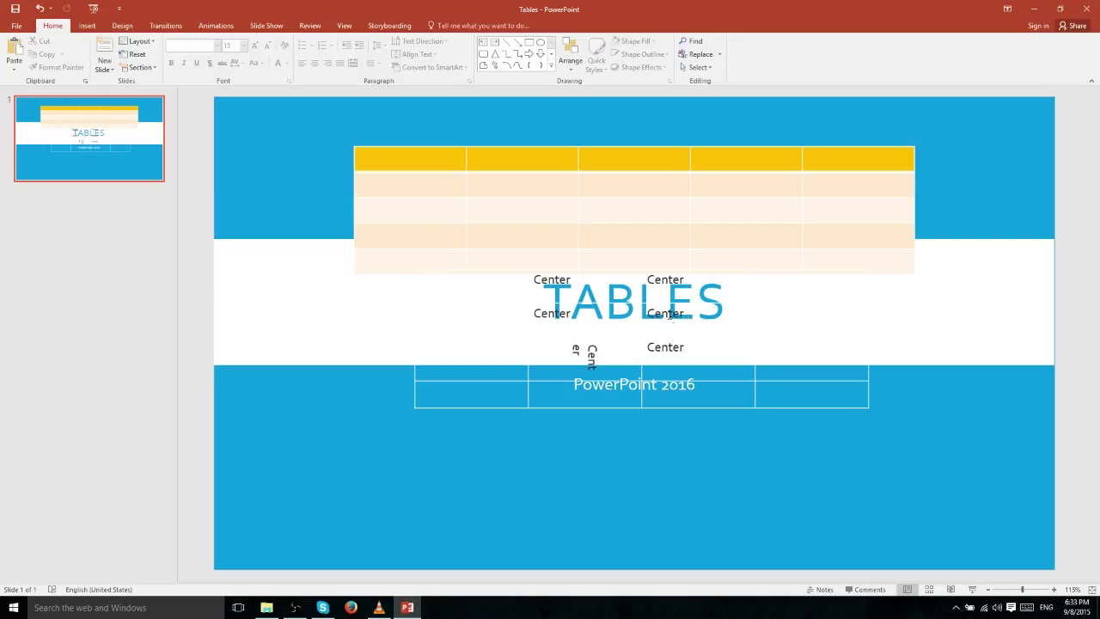
{"action": "left_click", "coordinate": [580, 352]}
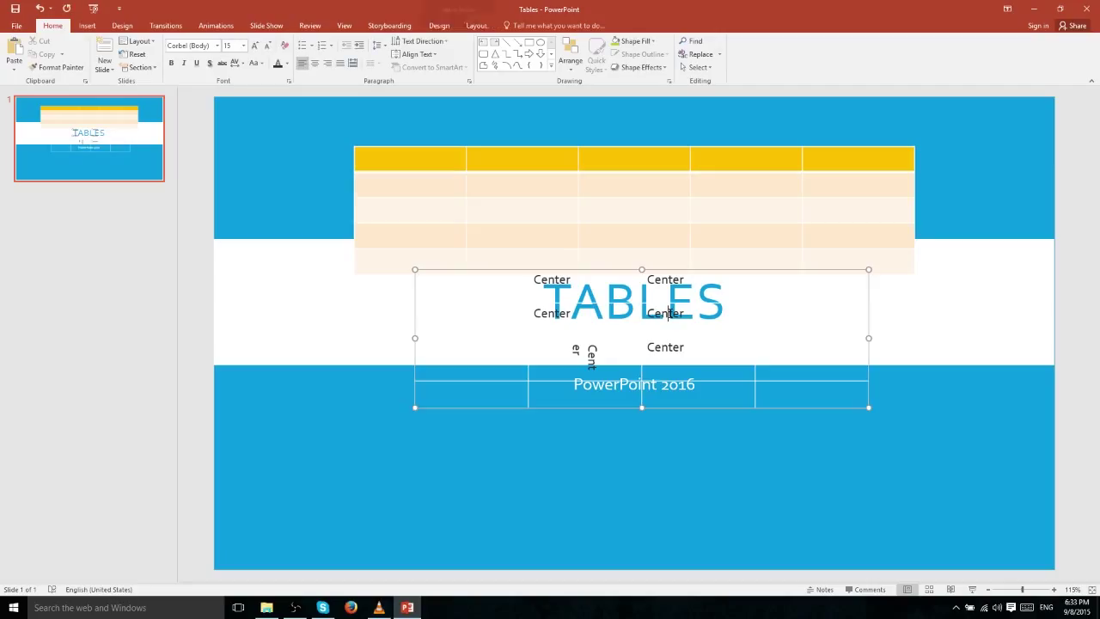
{"action": "left_click", "coordinate": [476, 26]}
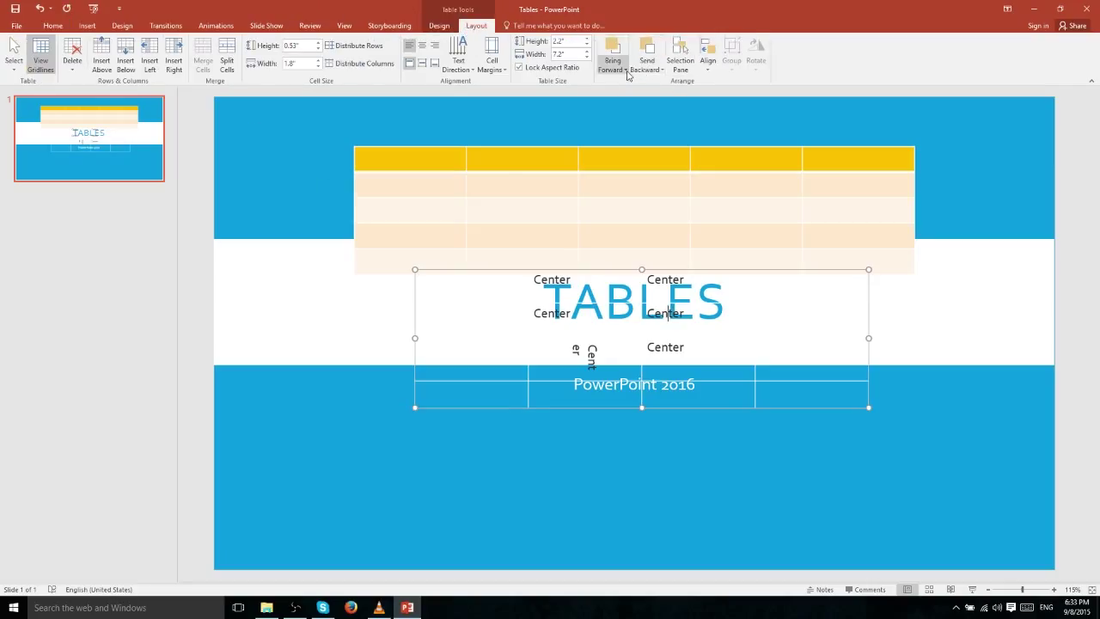
In the Selection Pane, send Table 8 backward one layer and test moving it up
{"action": "left_click", "coordinate": [680, 64]}
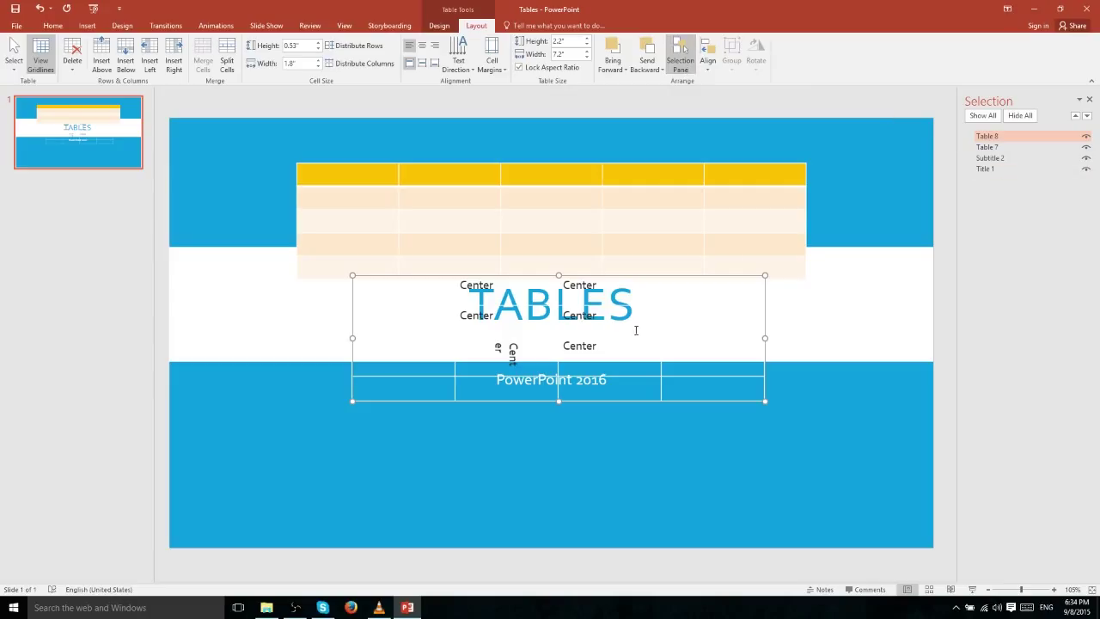
{"action": "left_click", "coordinate": [997, 140]}
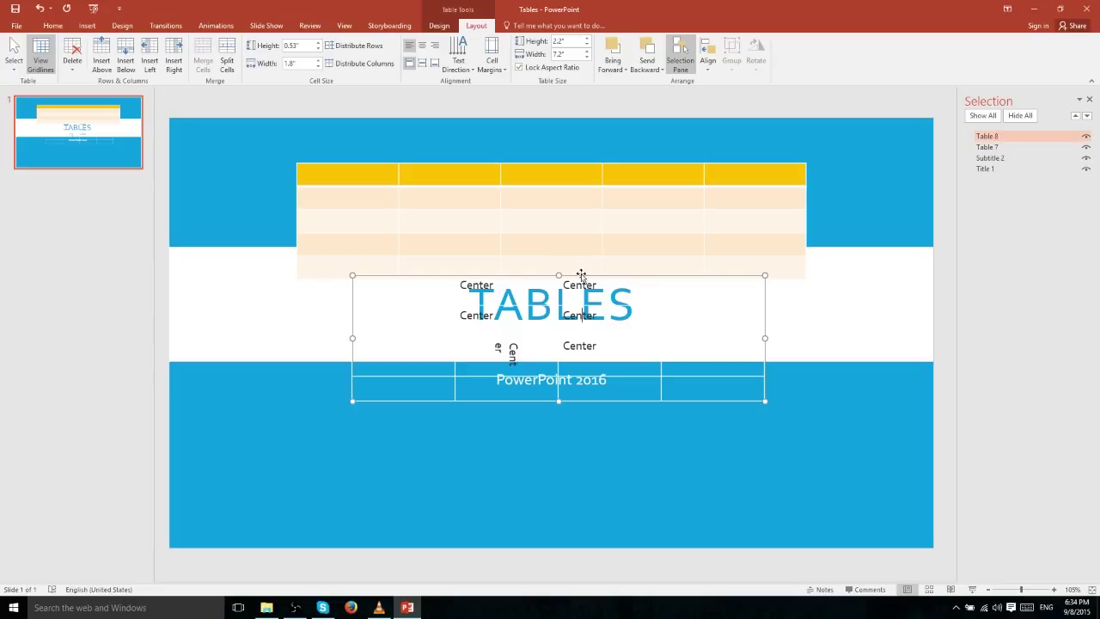
{"action": "left_click", "coordinate": [646, 74]}
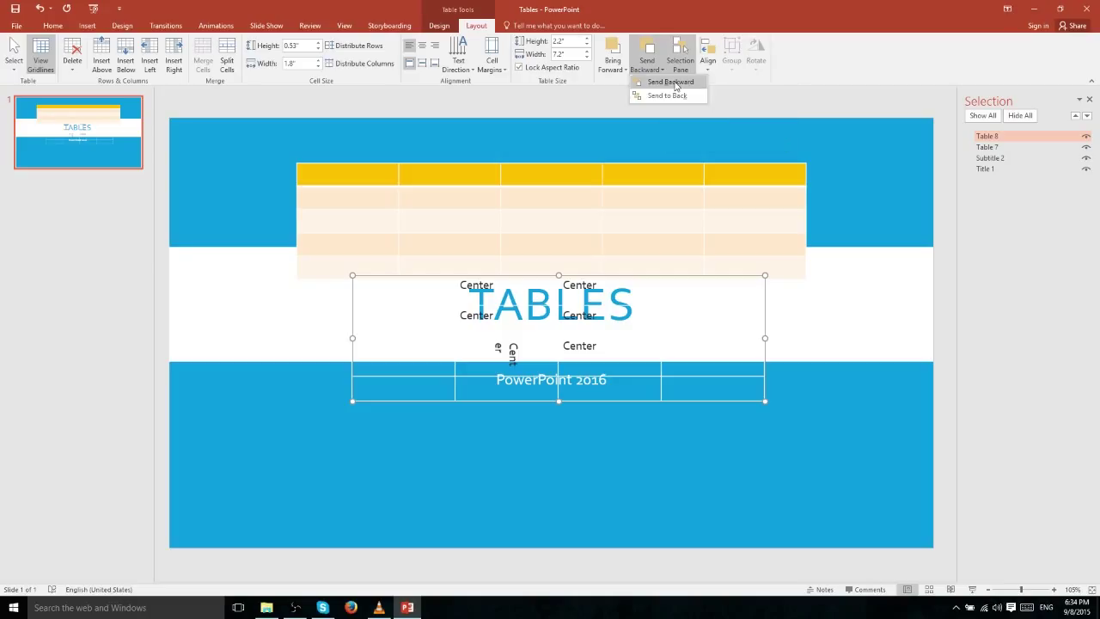
{"action": "left_click", "coordinate": [675, 83]}
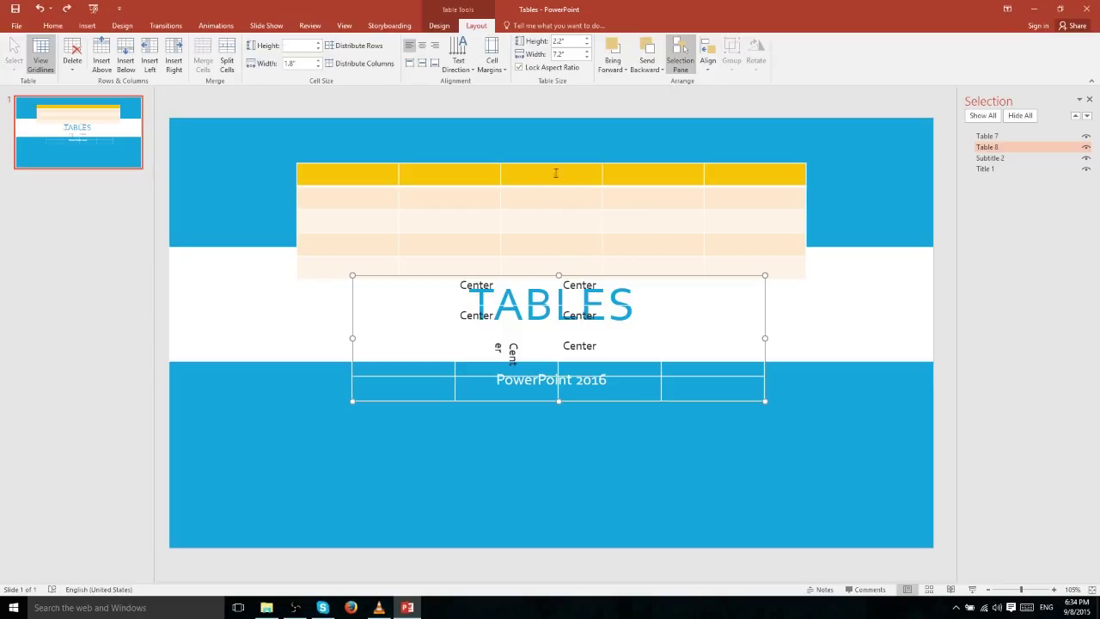
{"action": "left_click_drag", "start_coordinate": [564, 276], "coordinate": [573, 176]}
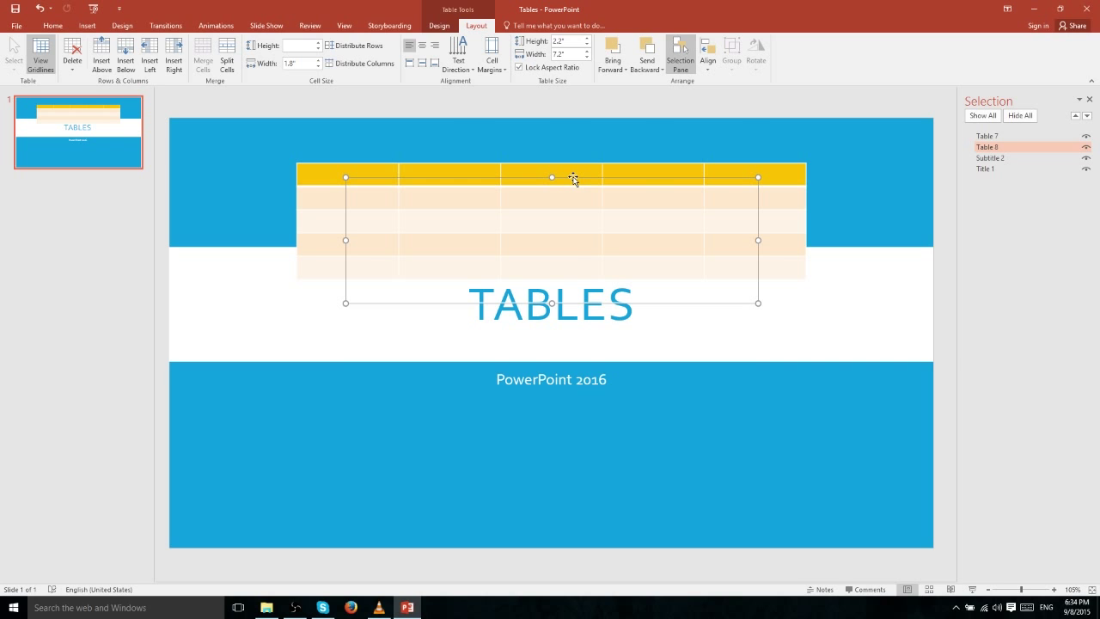
{"action": "left_click_drag", "start_coordinate": [573, 178], "coordinate": [573, 281]}
Bring Table 8 to the front and move it up over the yellow table
{"action": "left_click", "coordinate": [661, 64]}
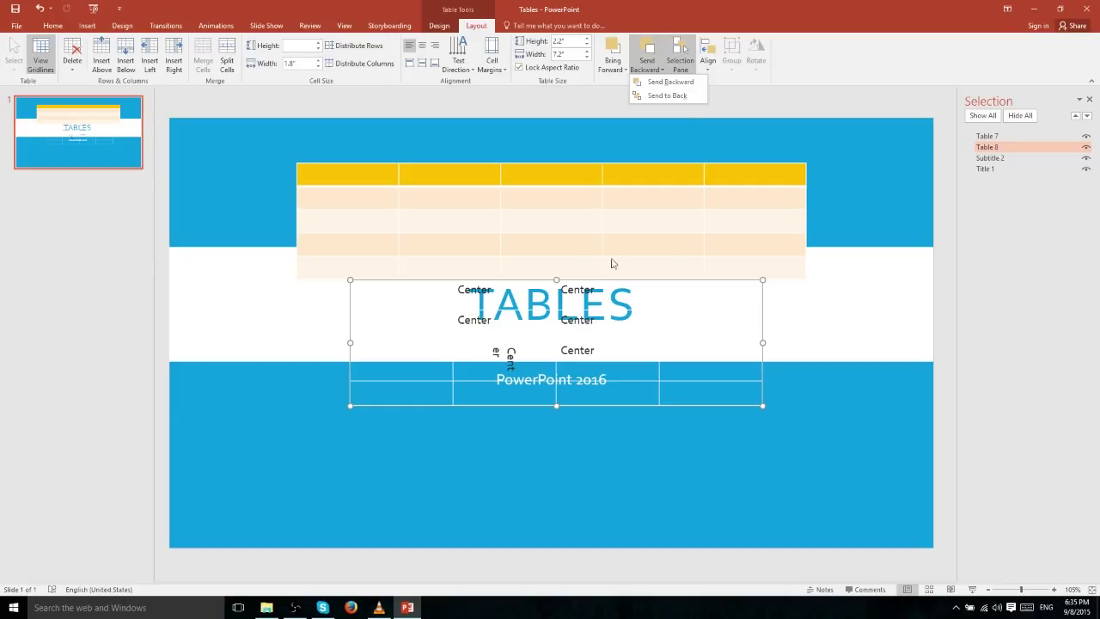
{"action": "left_click", "coordinate": [703, 95]}
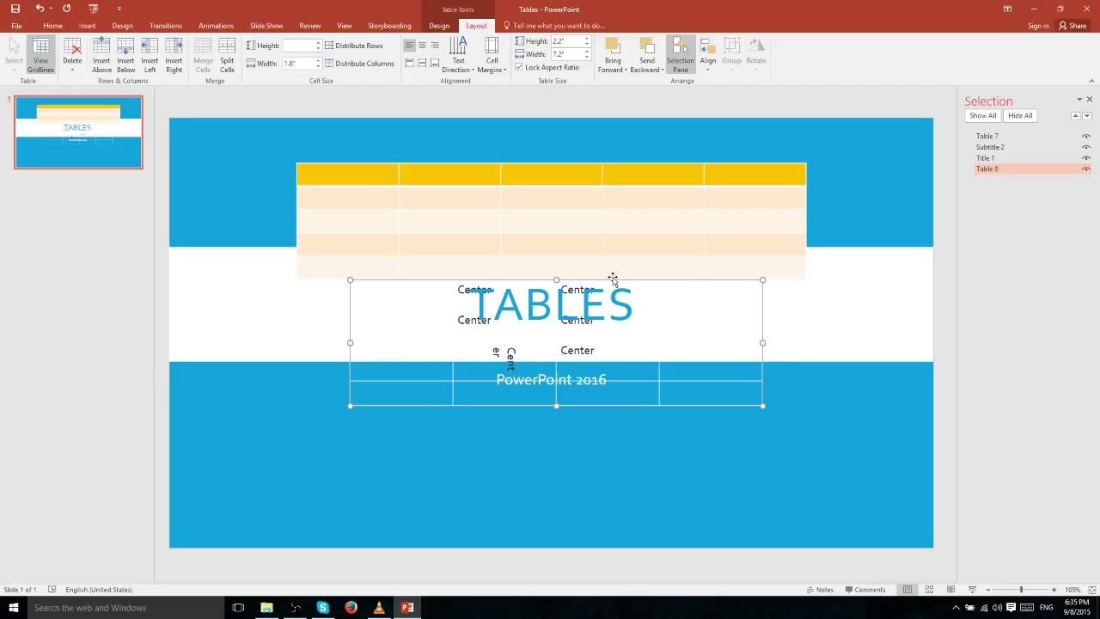
{"action": "left_click_drag", "start_coordinate": [613, 284], "coordinate": [637, 309]}
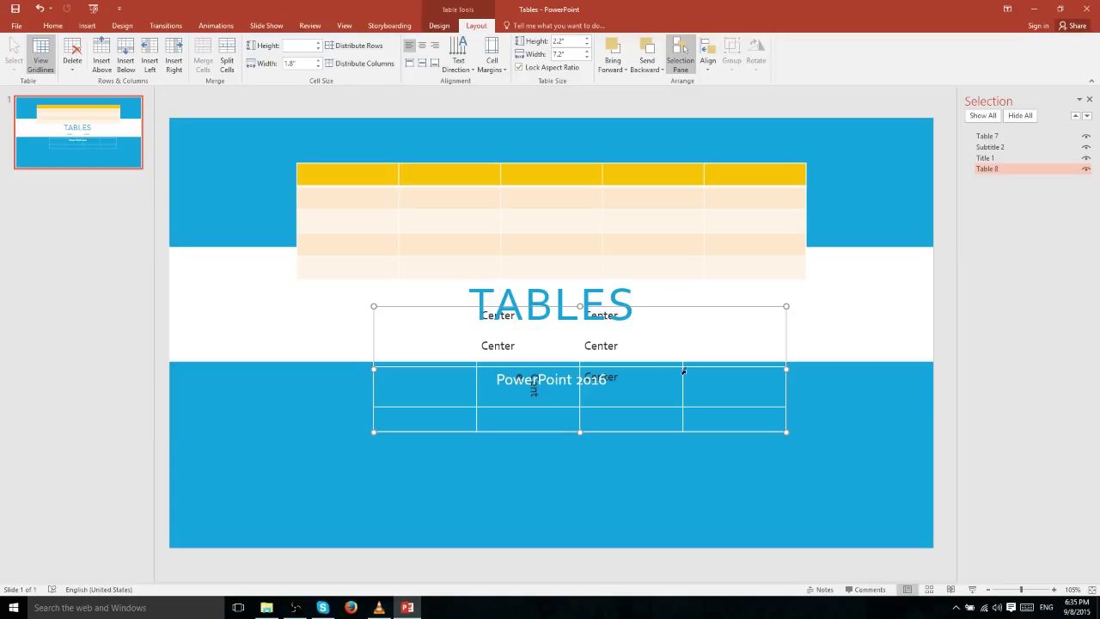
{"action": "left_click", "coordinate": [612, 69]}
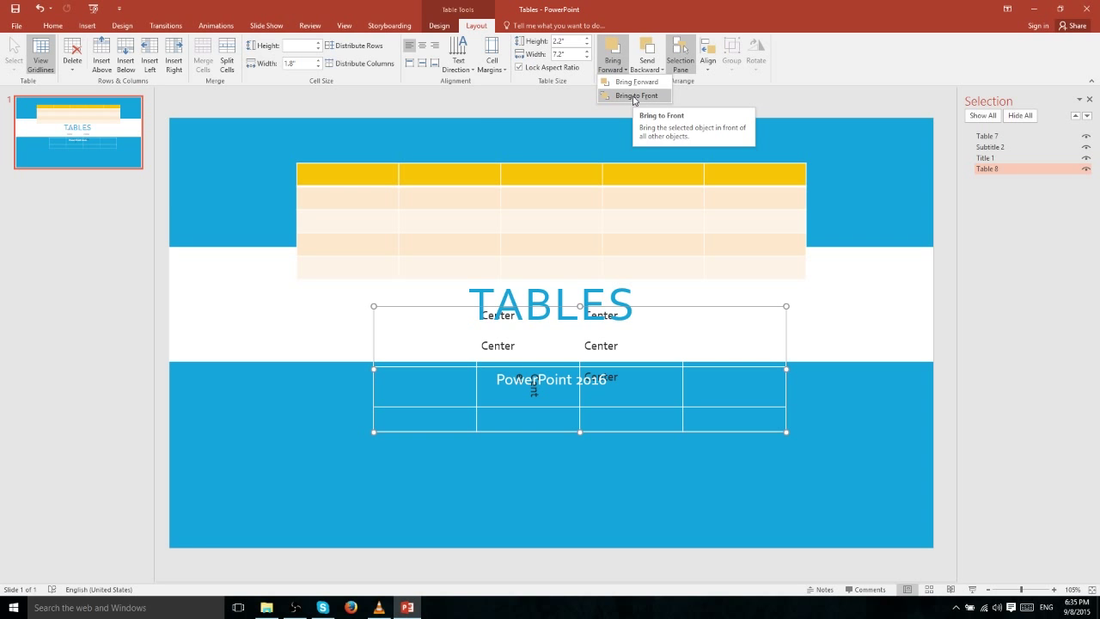
{"action": "left_click", "coordinate": [633, 98]}
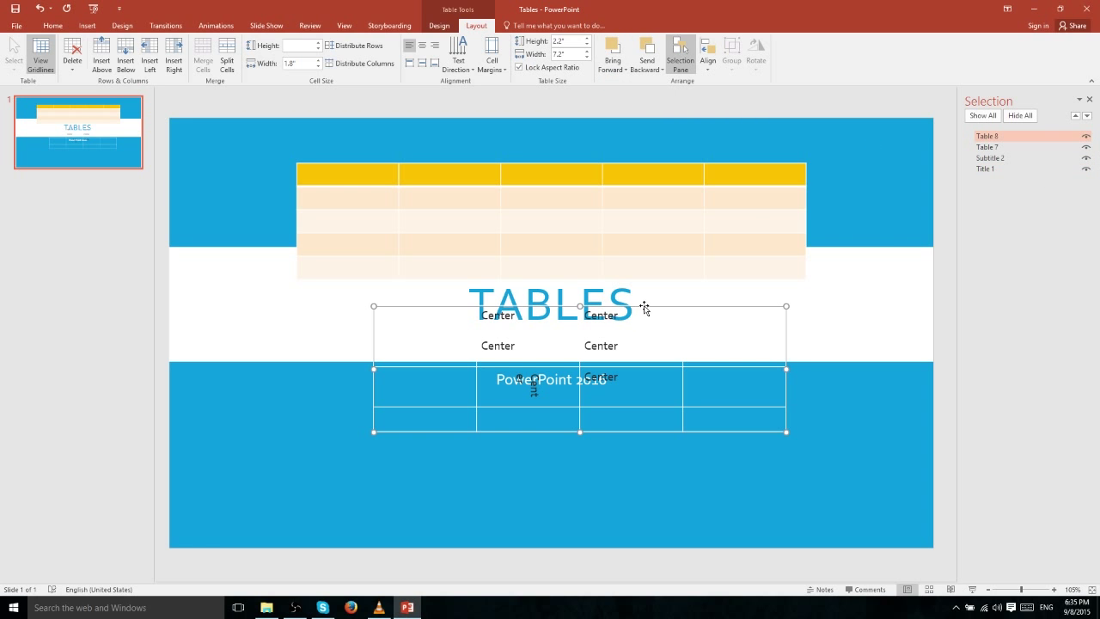
{"action": "left_click_drag", "start_coordinate": [644, 309], "coordinate": [602, 167]}
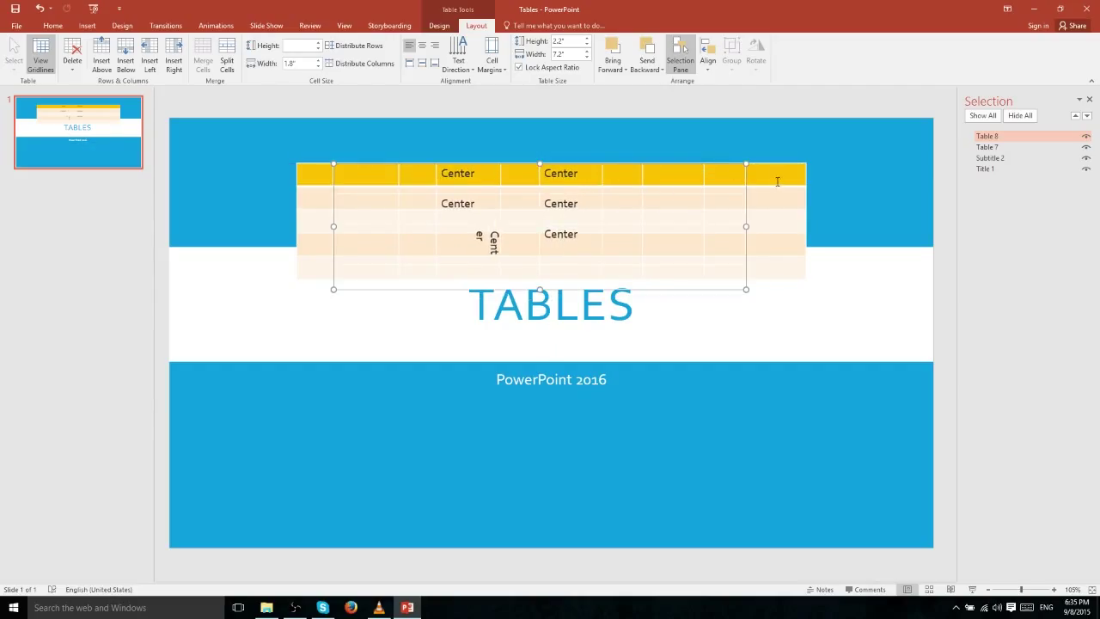
Undo the move, then horizontally centre the Center text in the lower table's middle cells
{"action": "key", "text": "ctrl+z"}
{"action": "key", "text": "ctrl+z"}
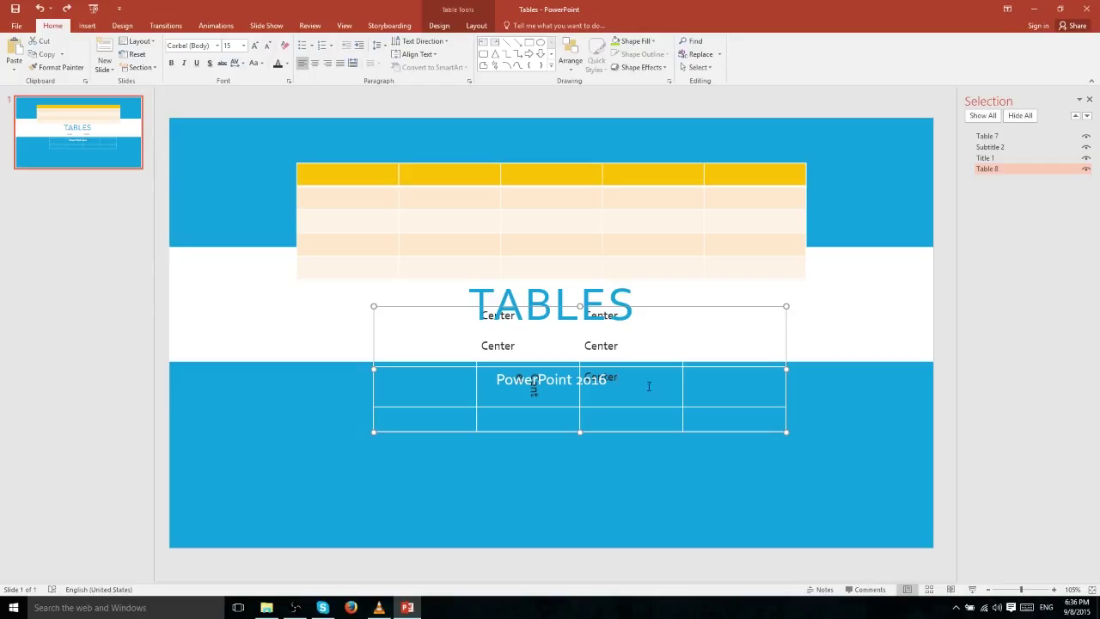
{"action": "left_click_drag", "start_coordinate": [647, 386], "coordinate": [485, 313]}
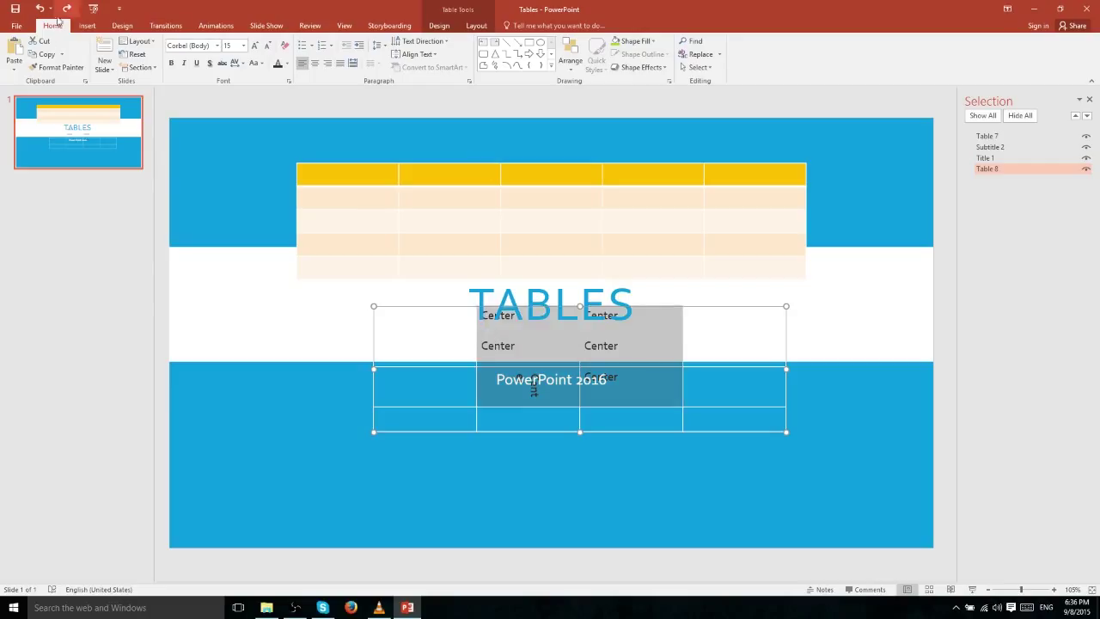
{"action": "left_click", "coordinate": [315, 63]}
{"action": "left_click", "coordinate": [173, 64]}
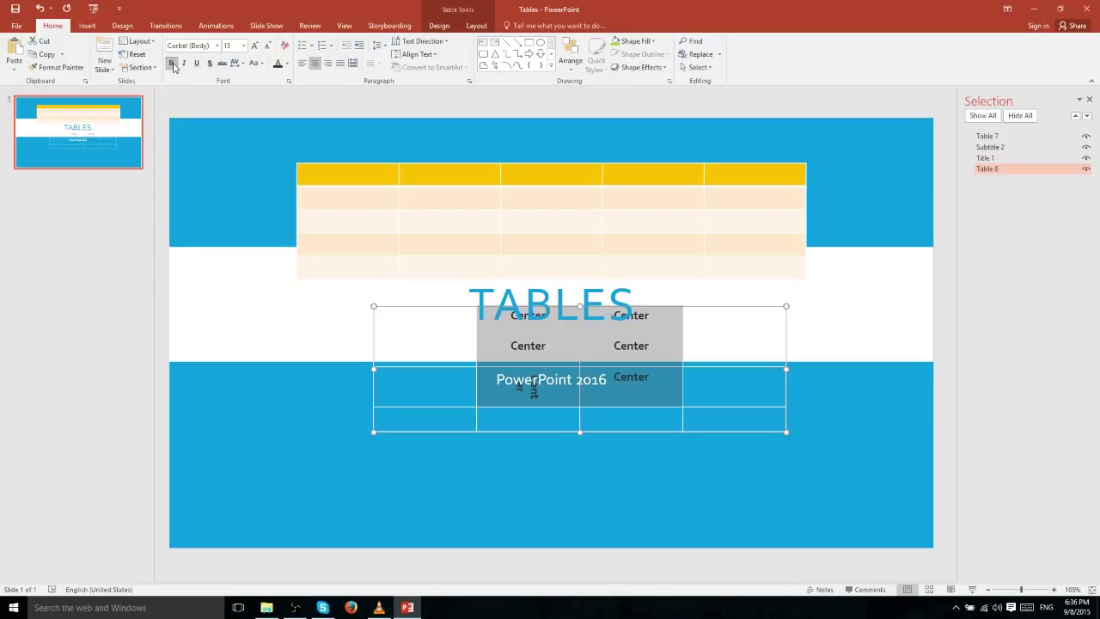
{"action": "left_click", "coordinate": [173, 64]}
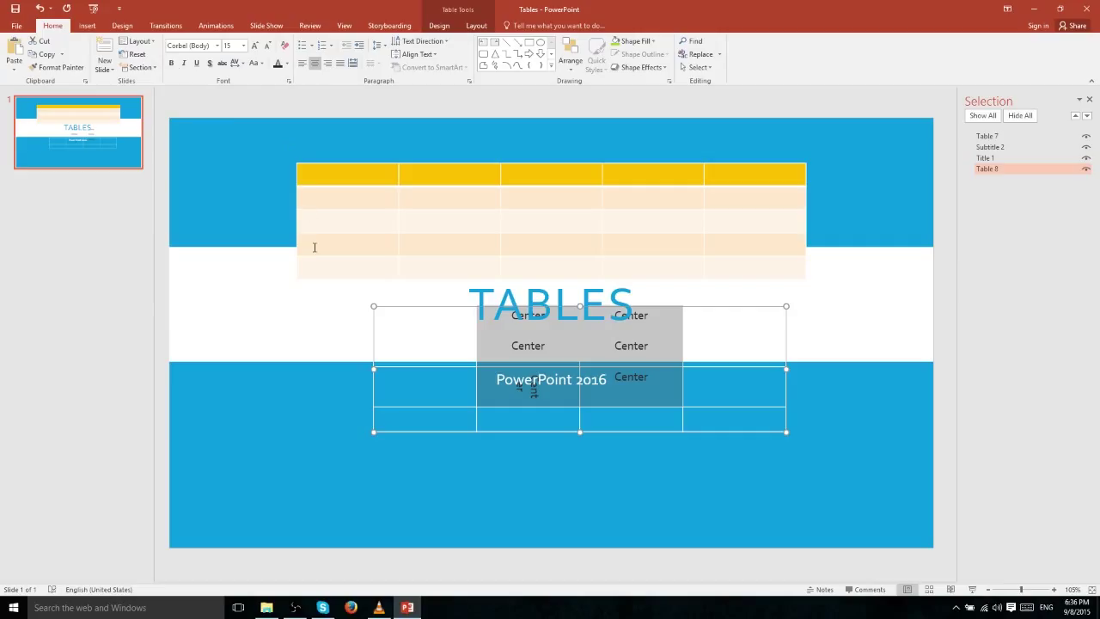
{"action": "left_click", "coordinate": [374, 300]}
{"action": "left_click", "coordinate": [471, 26]}
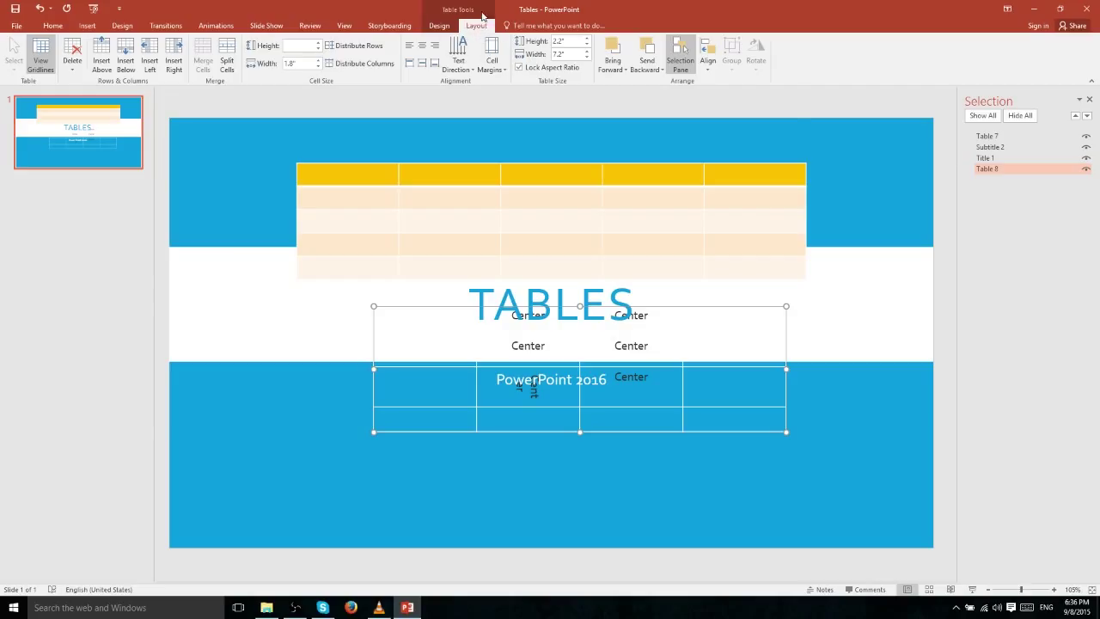
Align the small table left and middle on the slide, beneath the subtitle
{"action": "left_click", "coordinate": [712, 68]}
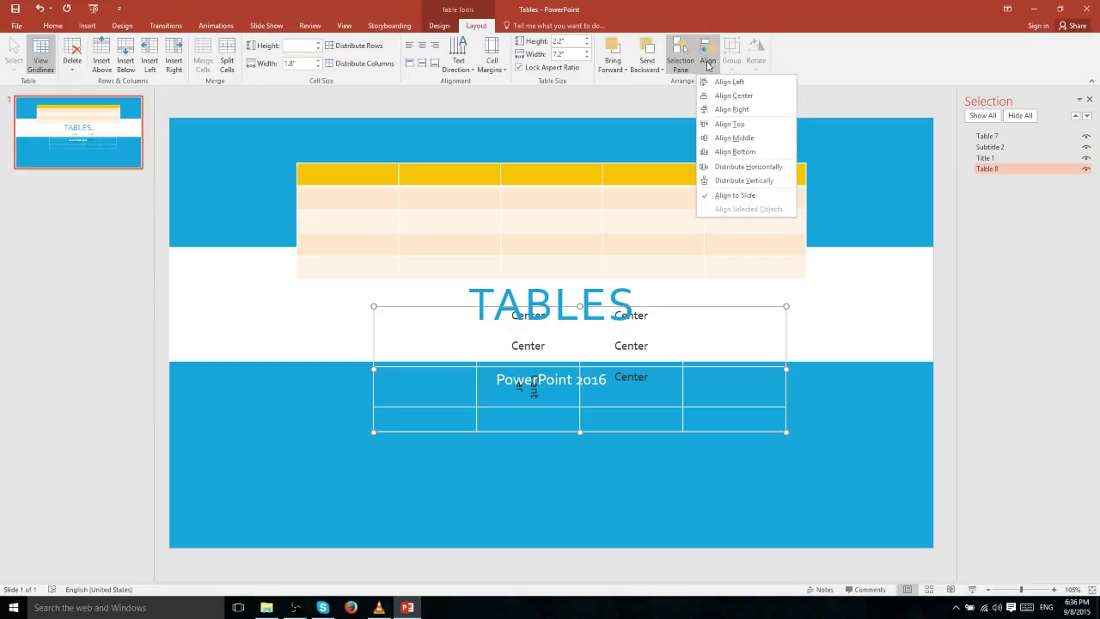
{"action": "left_click", "coordinate": [729, 81]}
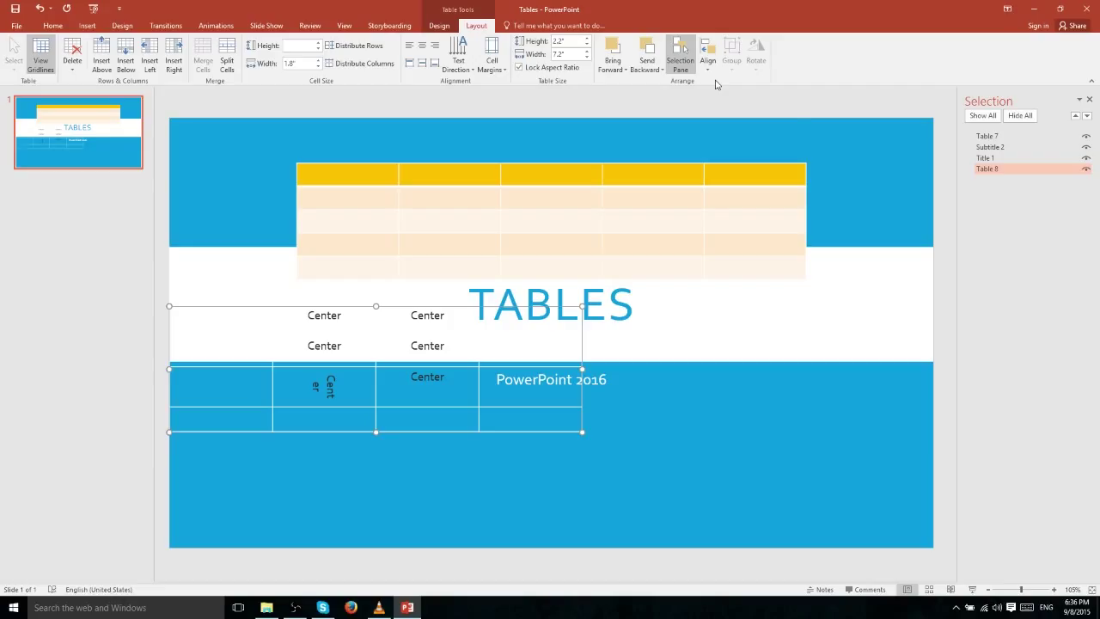
{"action": "left_click", "coordinate": [709, 65]}
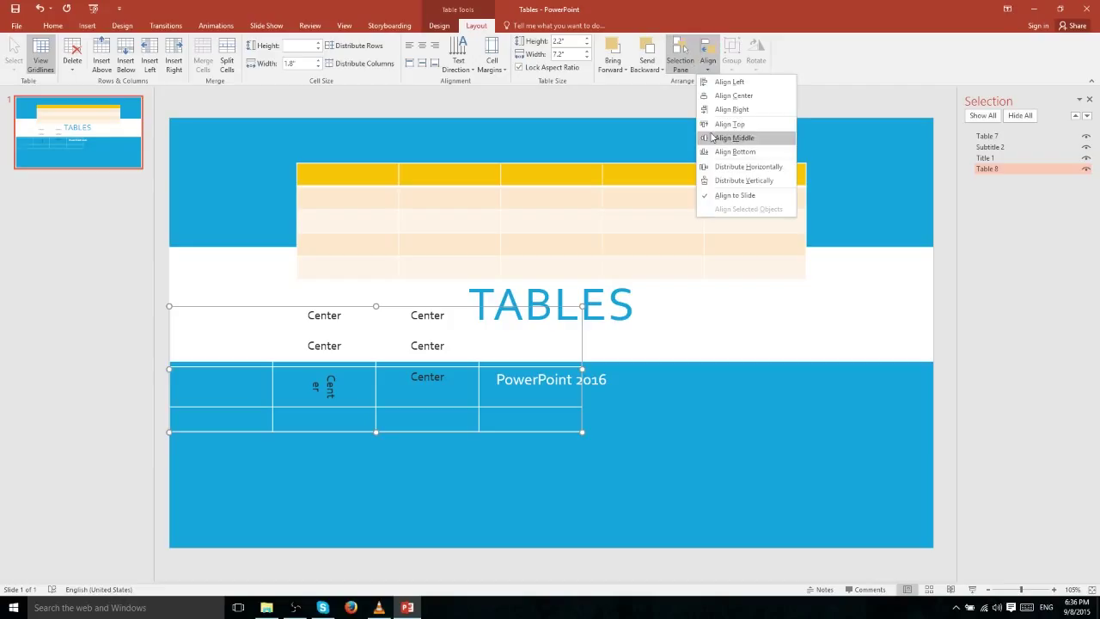
{"action": "left_click", "coordinate": [722, 137]}
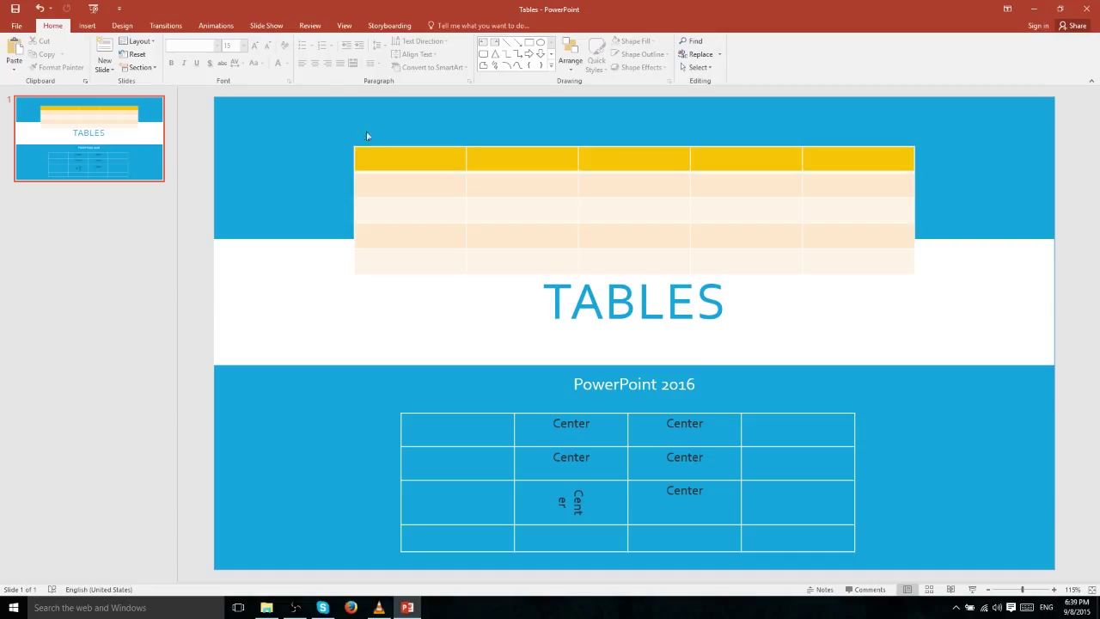
{"action": "left_click", "coordinate": [370, 139]}
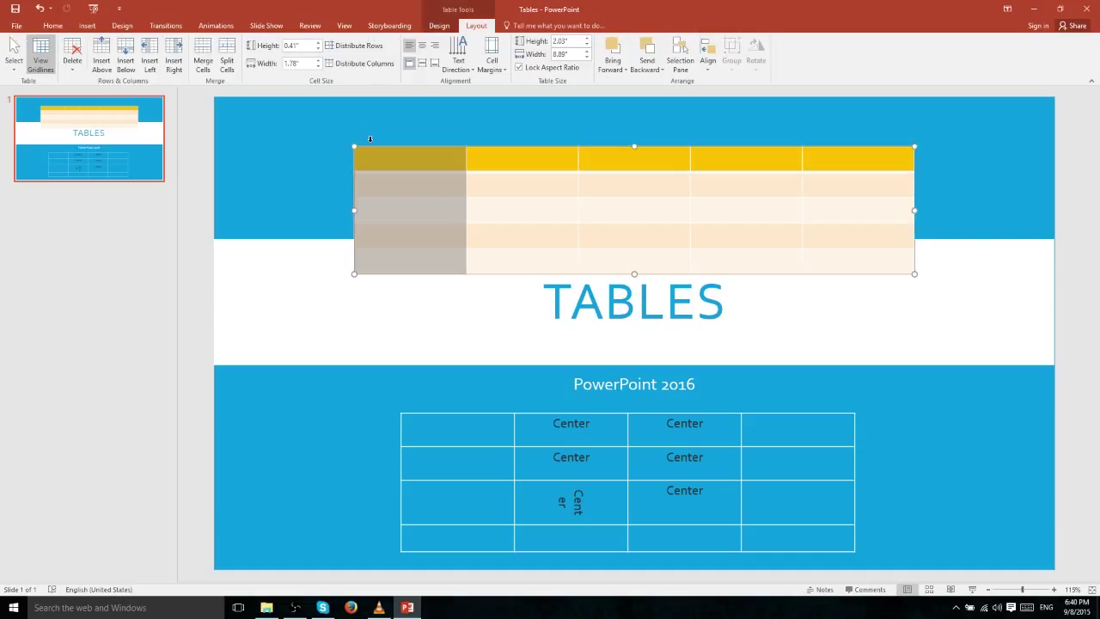
Select the upper table's second and third columns, then its first three rows, and deselect
{"action": "left_click", "coordinate": [529, 137]}
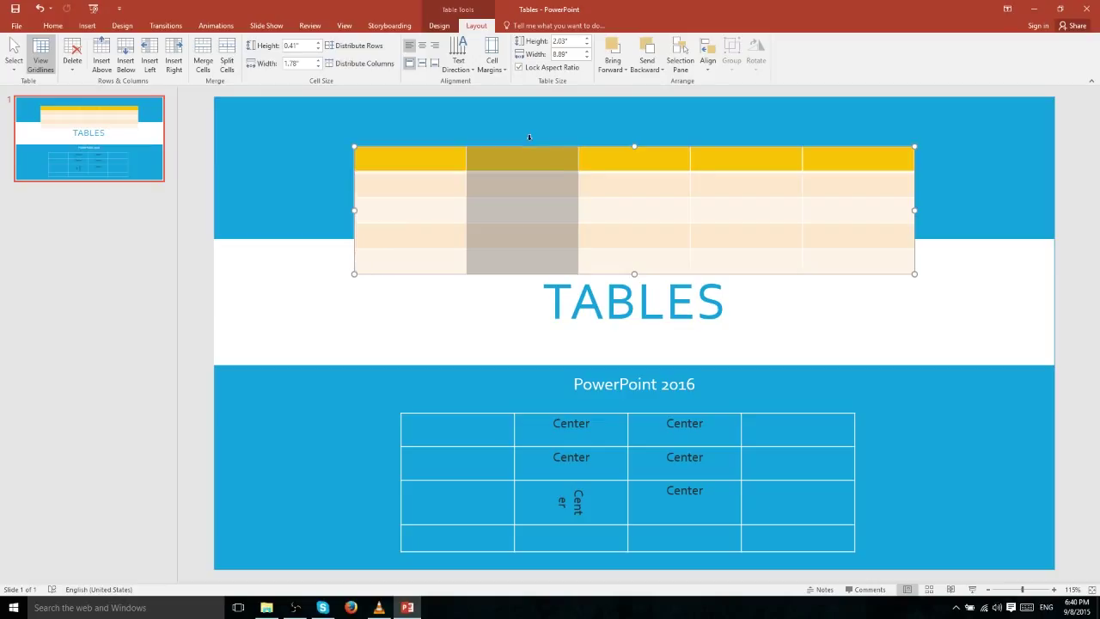
{"action": "left_click", "coordinate": [628, 138]}
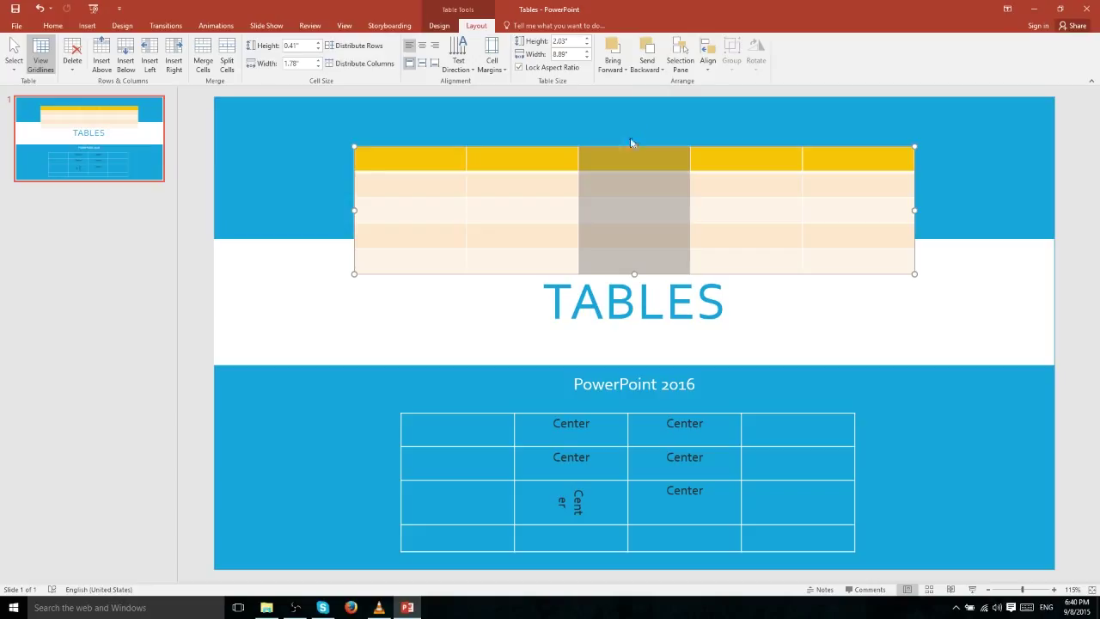
{"action": "left_click", "coordinate": [346, 157]}
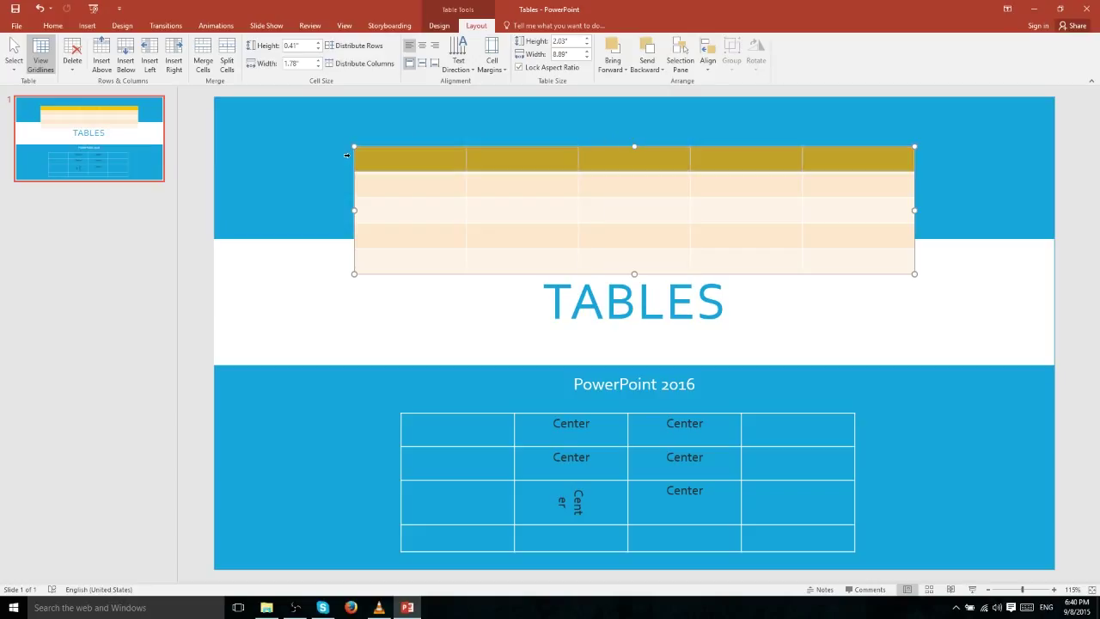
{"action": "left_click", "coordinate": [347, 183]}
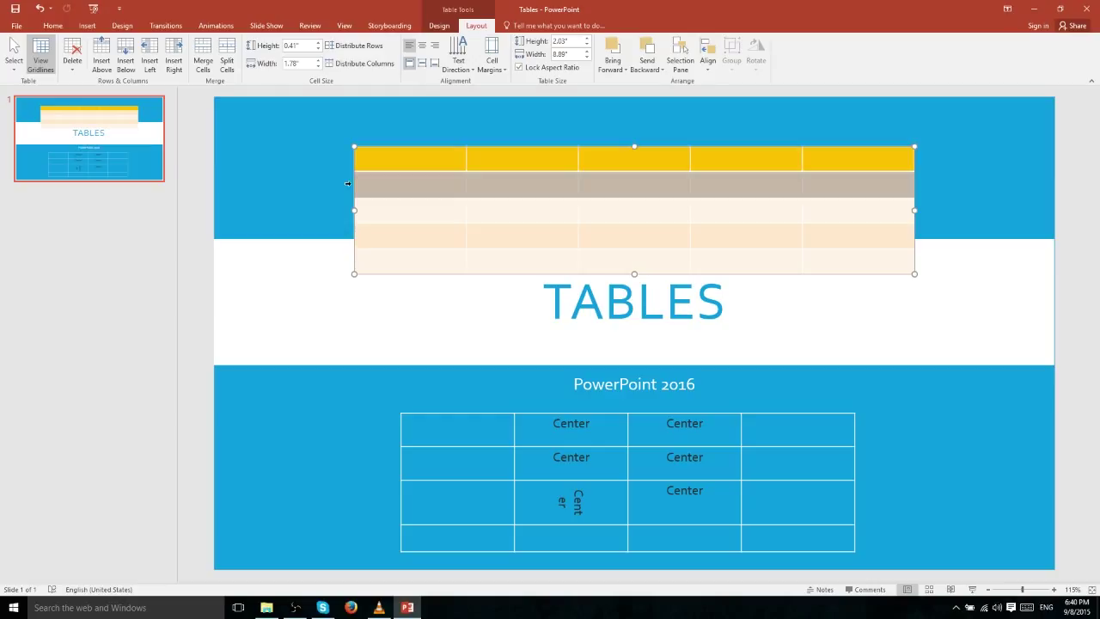
{"action": "left_click", "coordinate": [346, 157]}
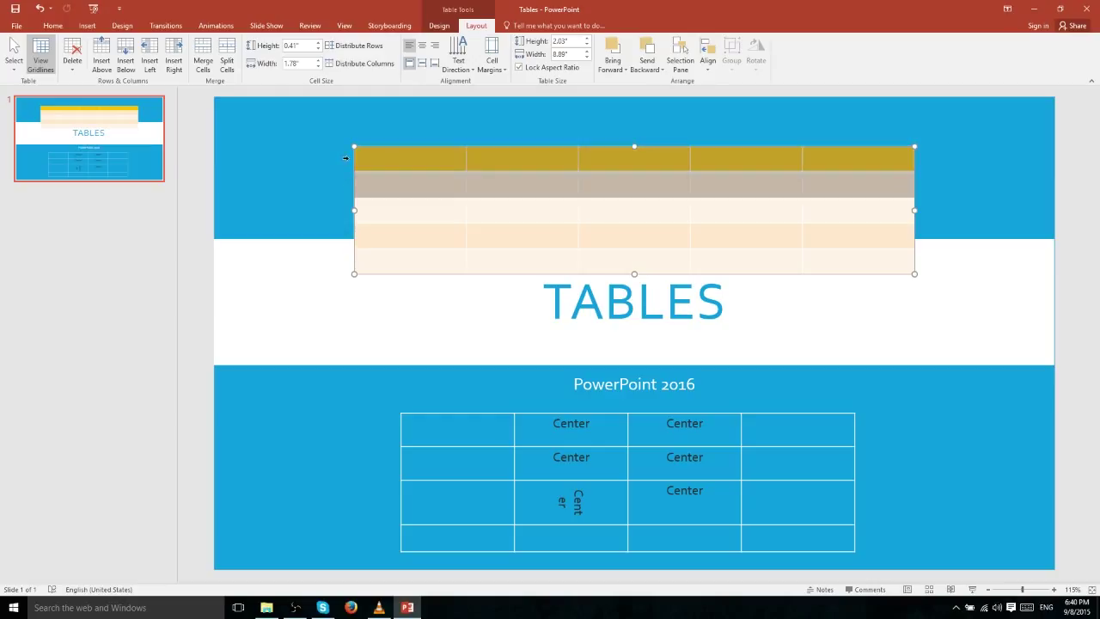
{"action": "left_click", "coordinate": [344, 209]}
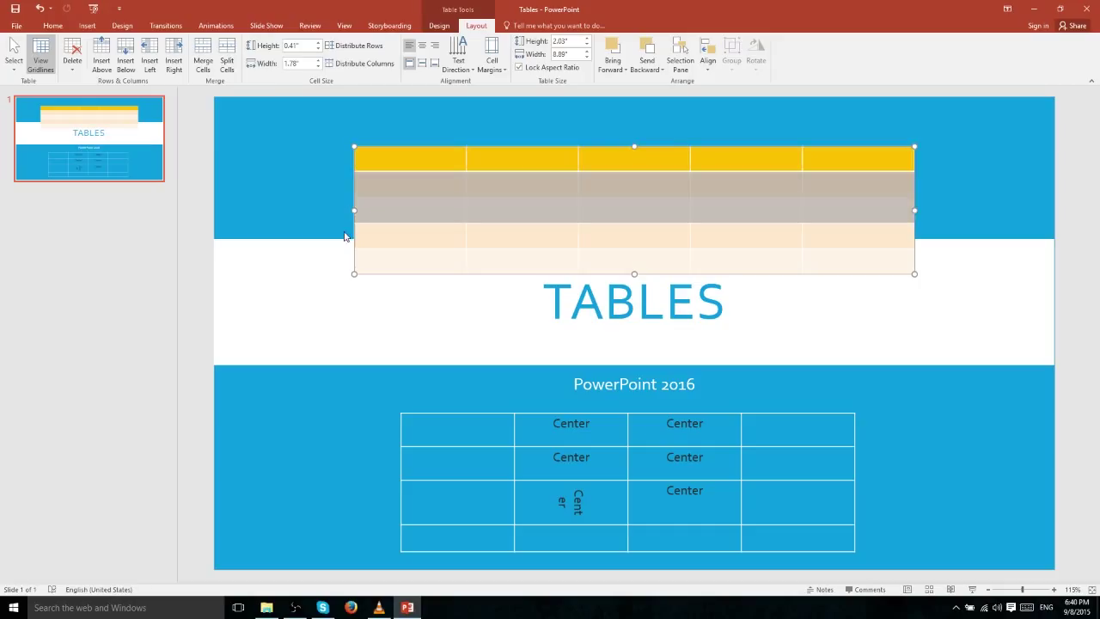
{"action": "left_click", "coordinate": [349, 147]}
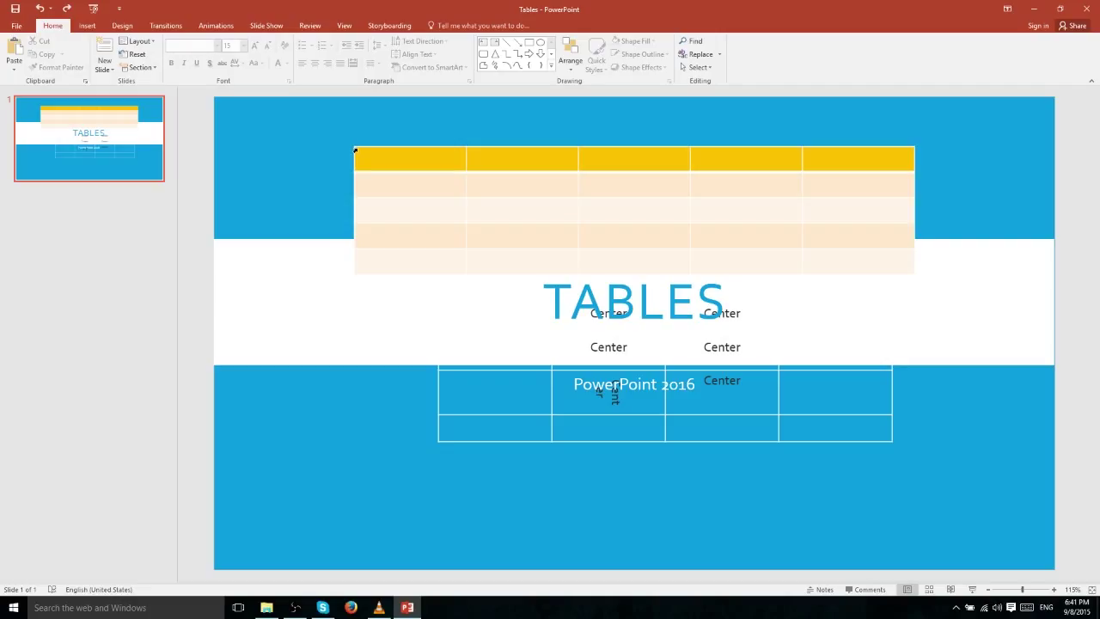
{"action": "left_click", "coordinate": [355, 151]}
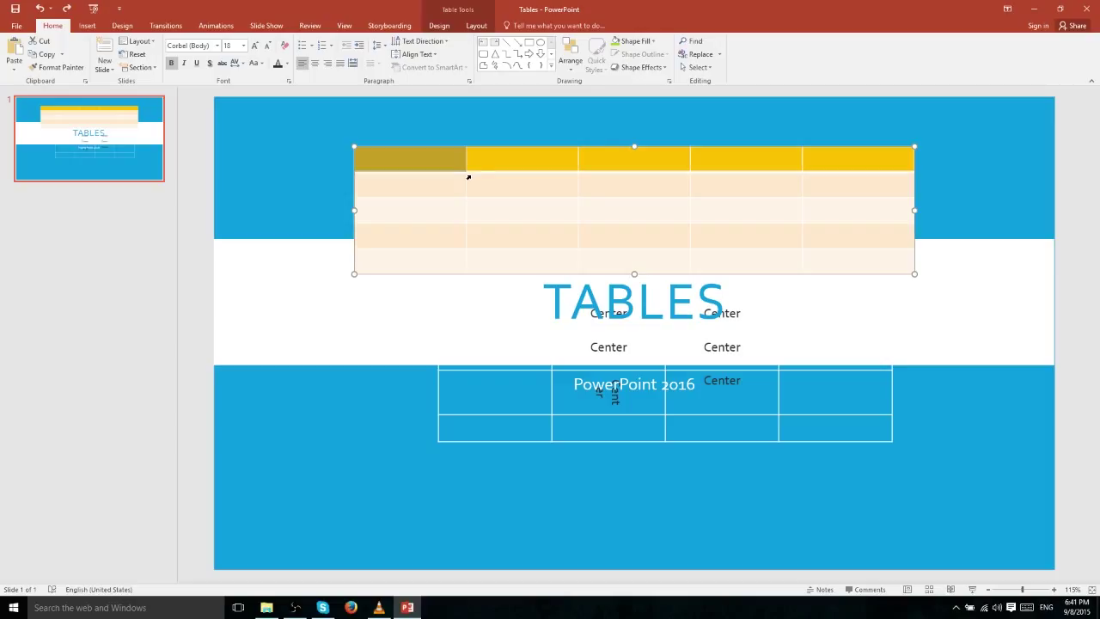
{"action": "left_click_drag", "start_coordinate": [468, 176], "coordinate": [468, 177]}
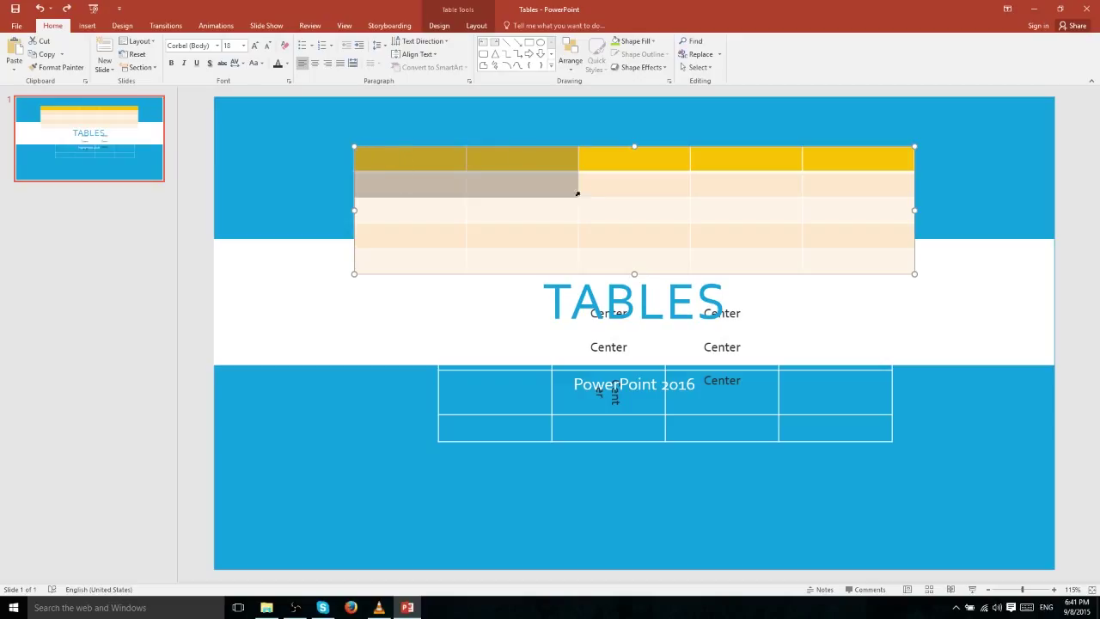
{"action": "left_click", "coordinate": [581, 203], "text": "shift"}
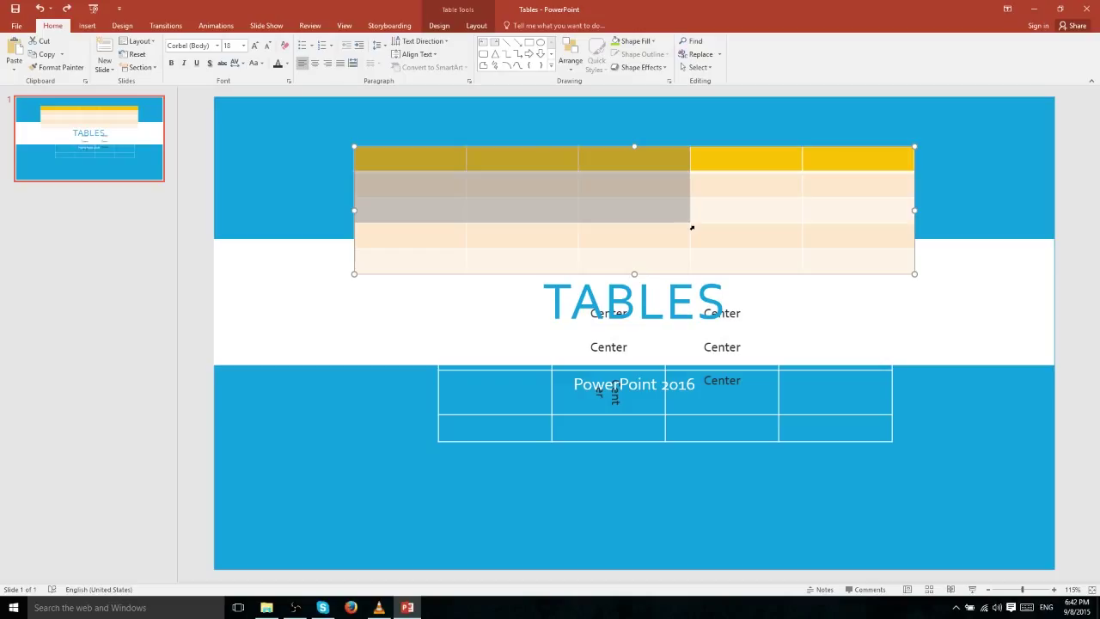
{"action": "left_click", "coordinate": [691, 227], "text": "shift"}
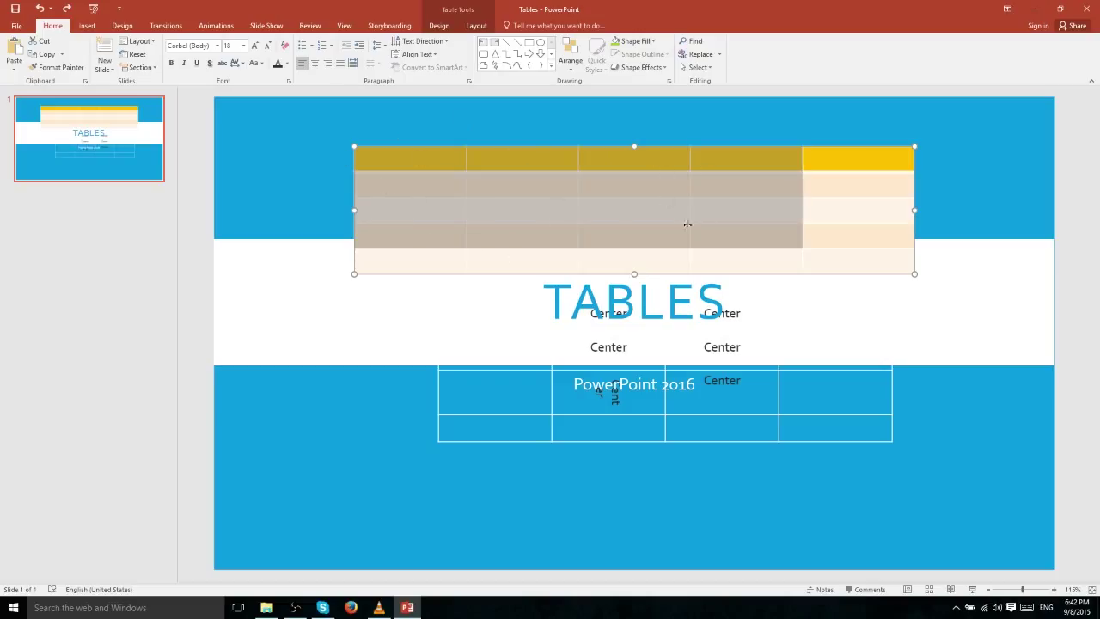
{"action": "left_click", "coordinate": [397, 139]}
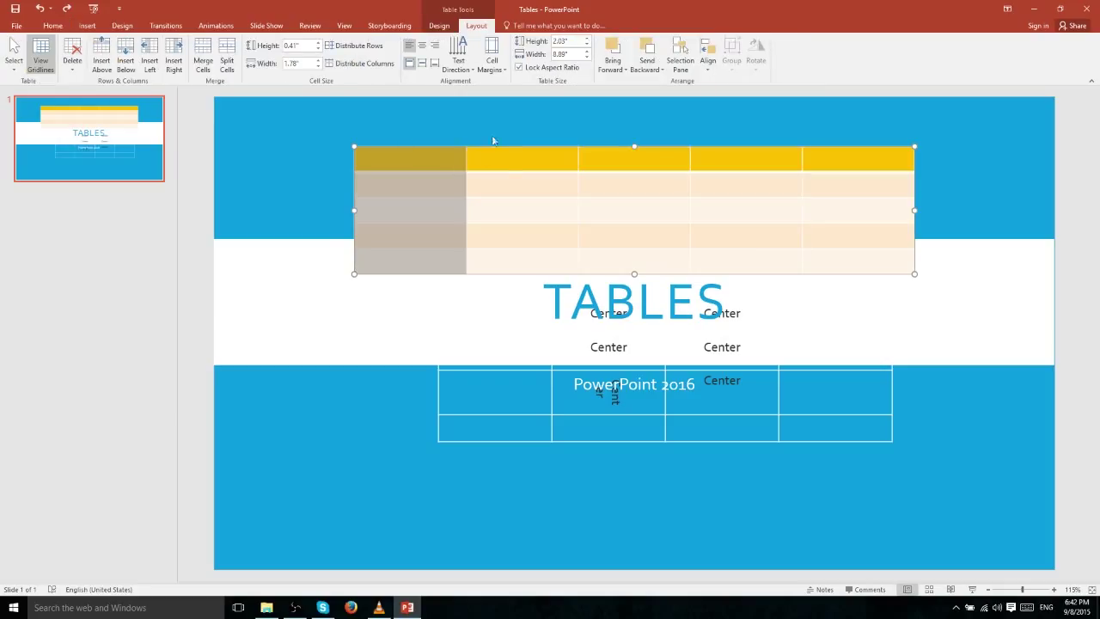
{"action": "left_click", "coordinate": [520, 182]}
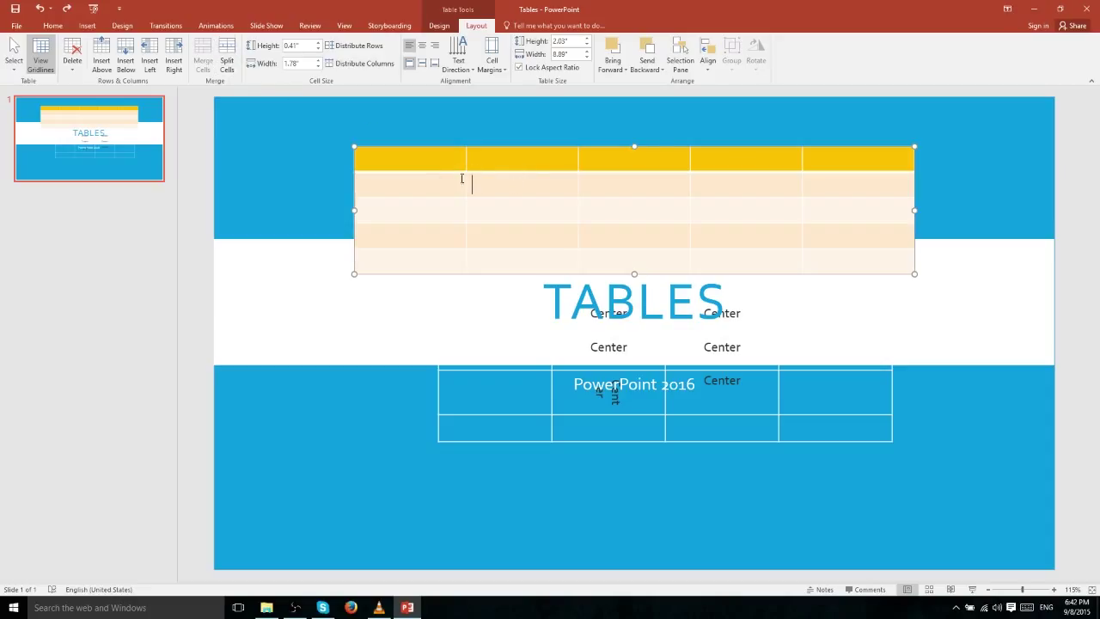
Split the second-row cell into a 2×2 grid, then merge the four sub-cells back
{"action": "right_click", "coordinate": [488, 182]}
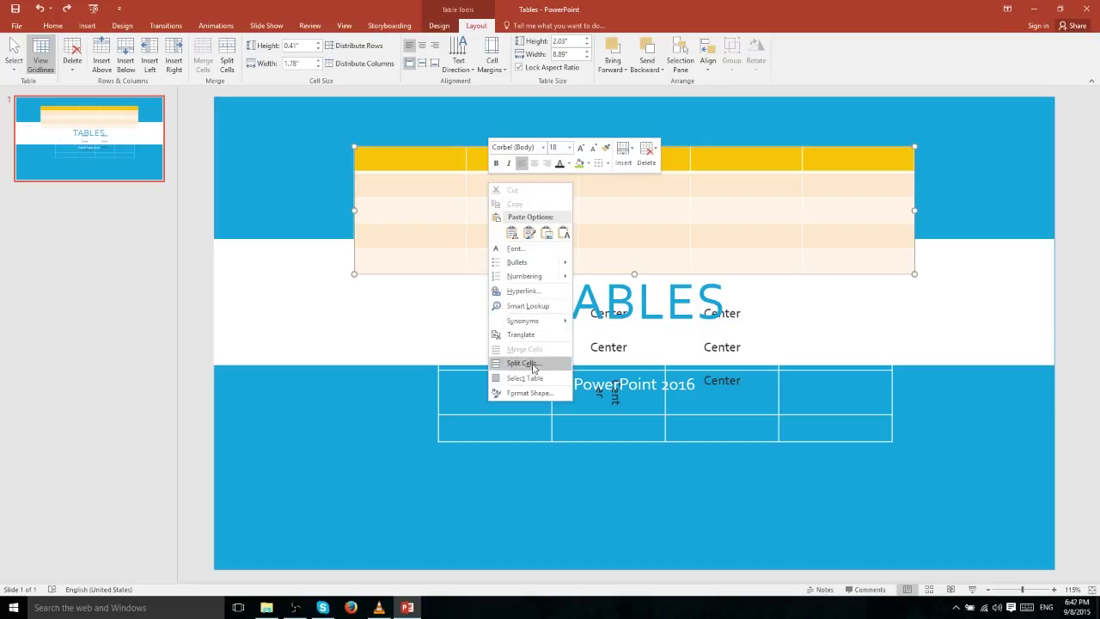
{"action": "left_click", "coordinate": [478, 196]}
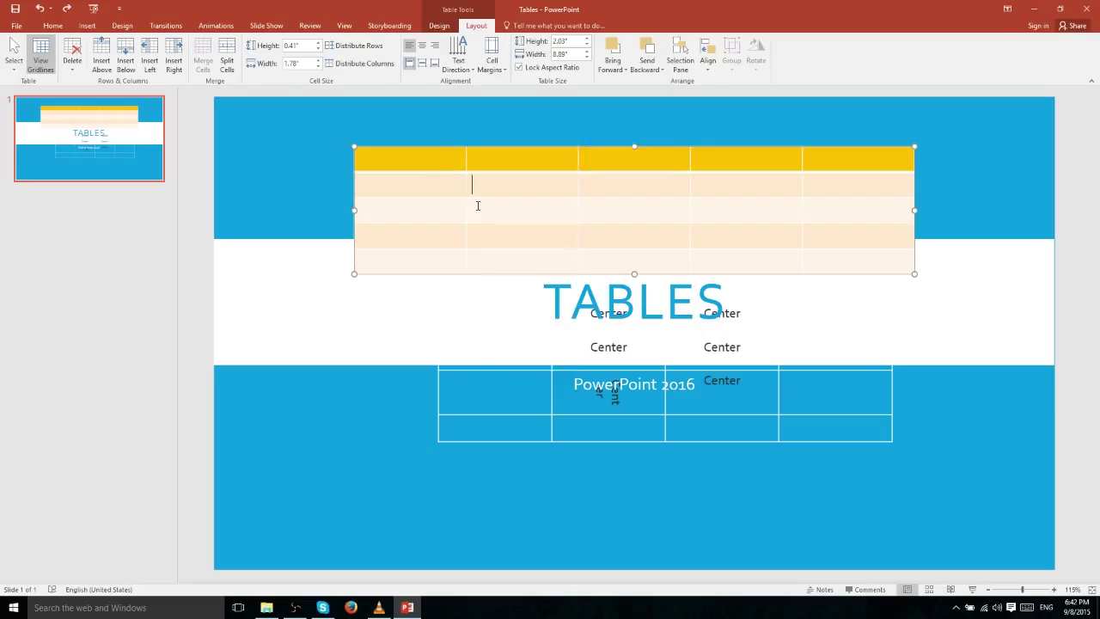
{"action": "left_click", "coordinate": [235, 69]}
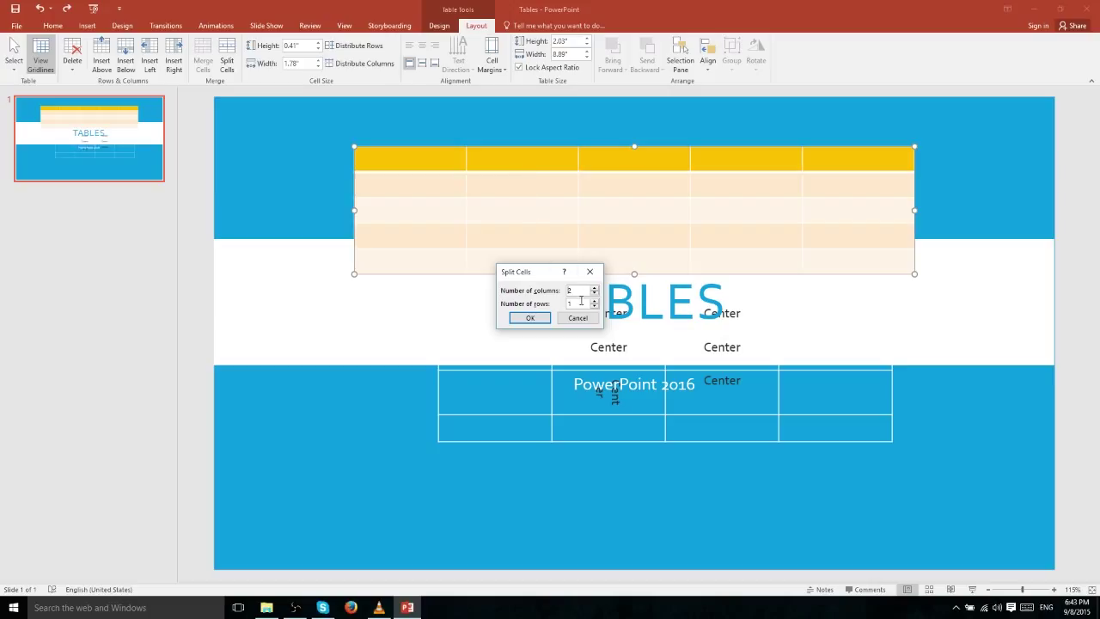
{"action": "left_click_drag", "start_coordinate": [576, 304], "coordinate": [562, 306]}
{"action": "type", "text": "2"}
{"action": "left_click", "coordinate": [531, 318]}
{"action": "left_click", "coordinate": [510, 196]}
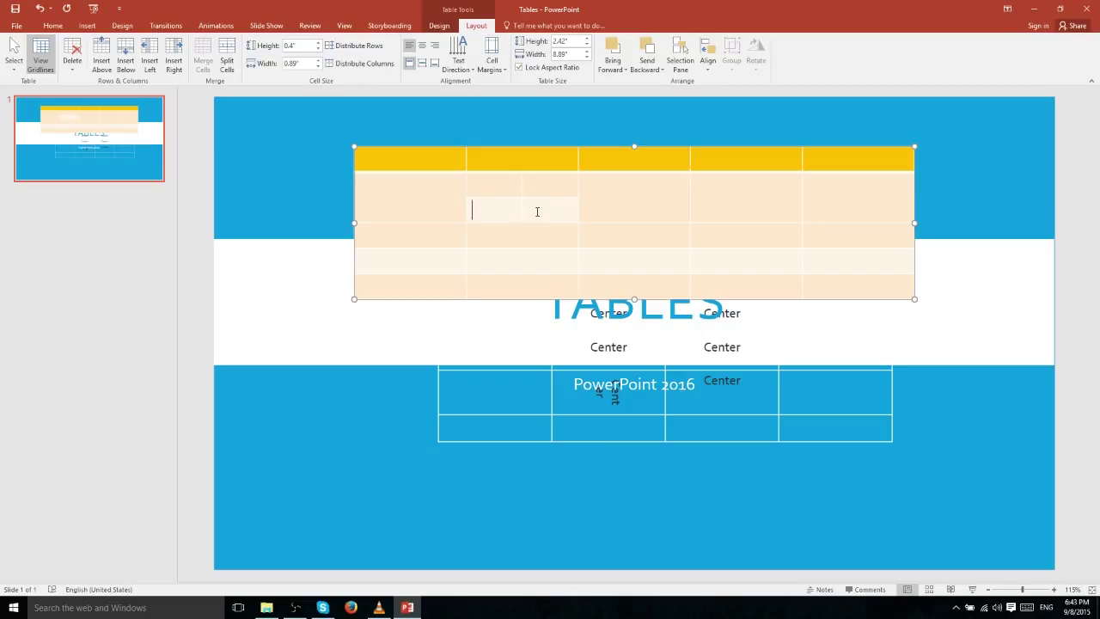
{"action": "left_click_drag", "start_coordinate": [554, 212], "coordinate": [508, 188]}
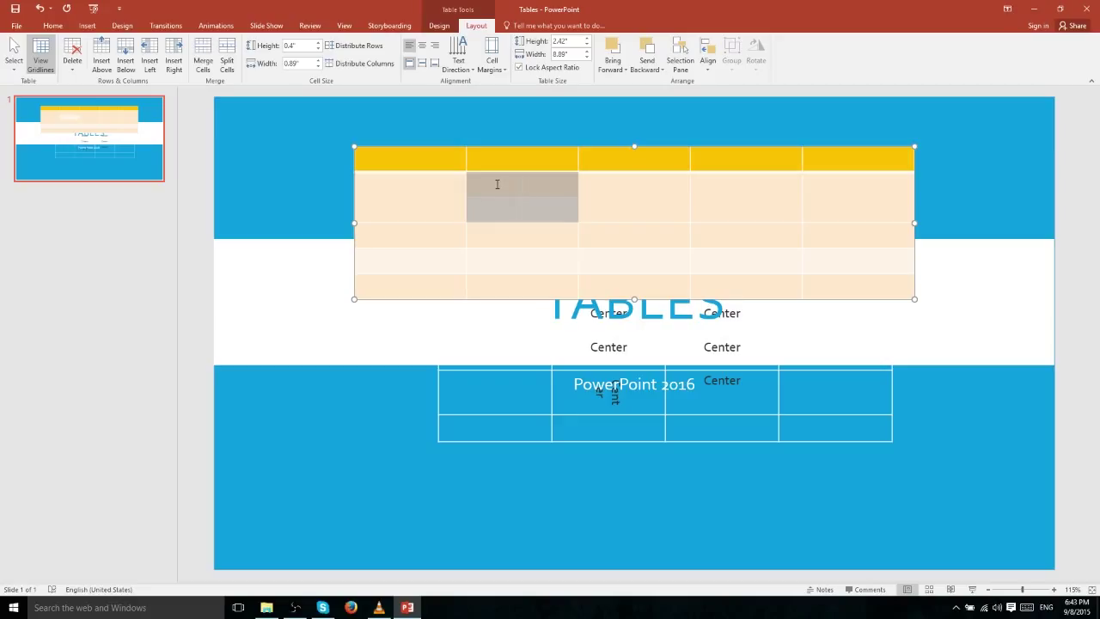
{"action": "left_click", "coordinate": [203, 60]}
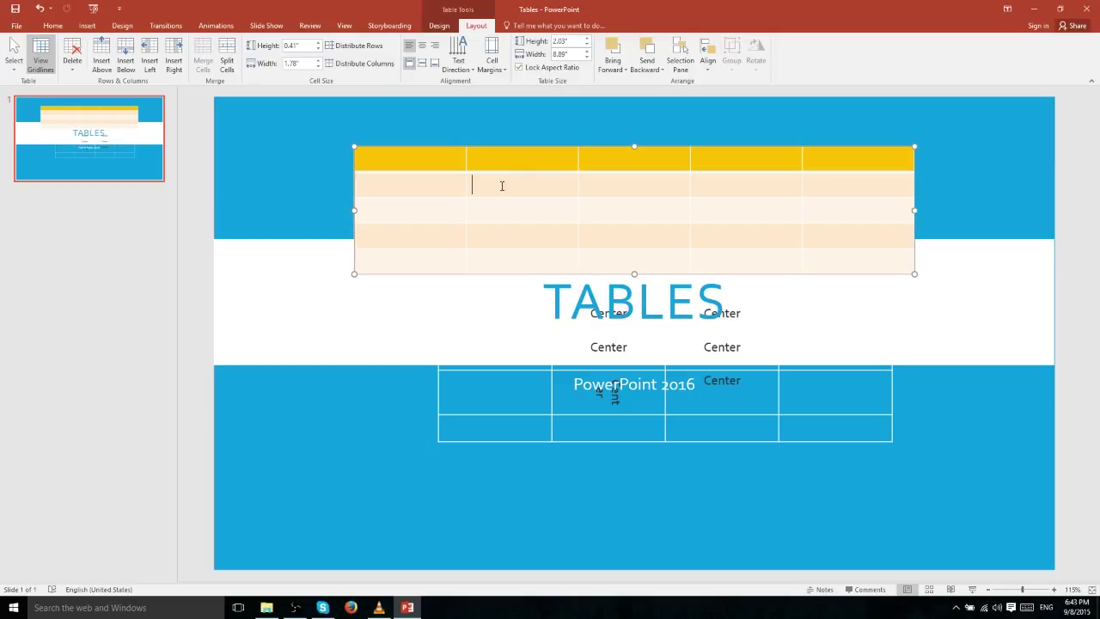
Merge the second and third cells of row 2 into one cell
{"action": "left_click_drag", "start_coordinate": [483, 185], "coordinate": [686, 184]}
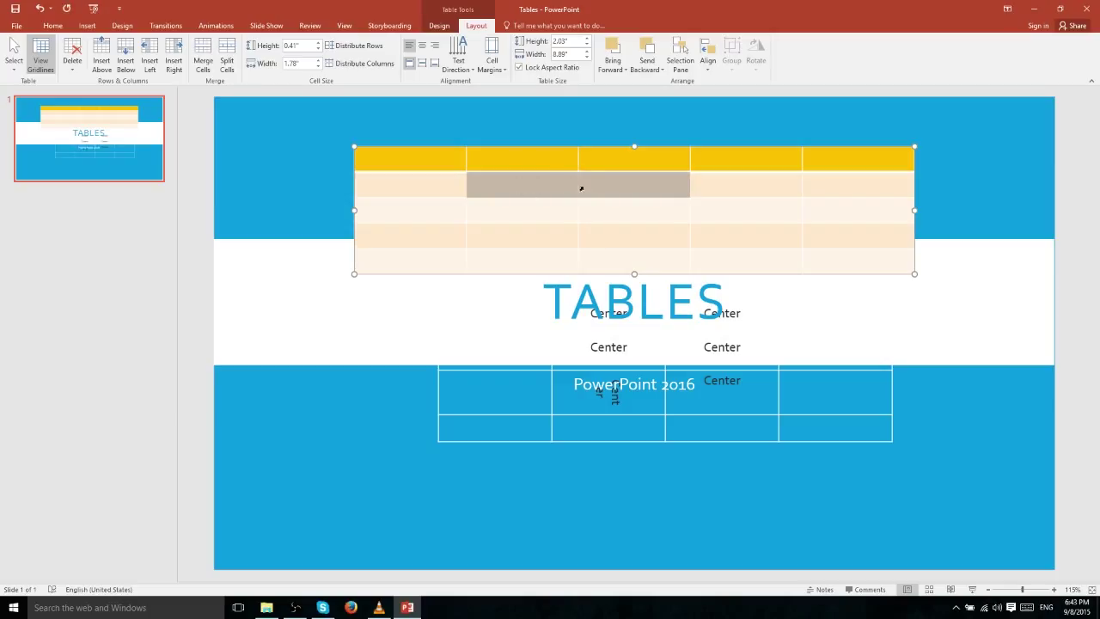
{"action": "left_click", "coordinate": [202, 60]}
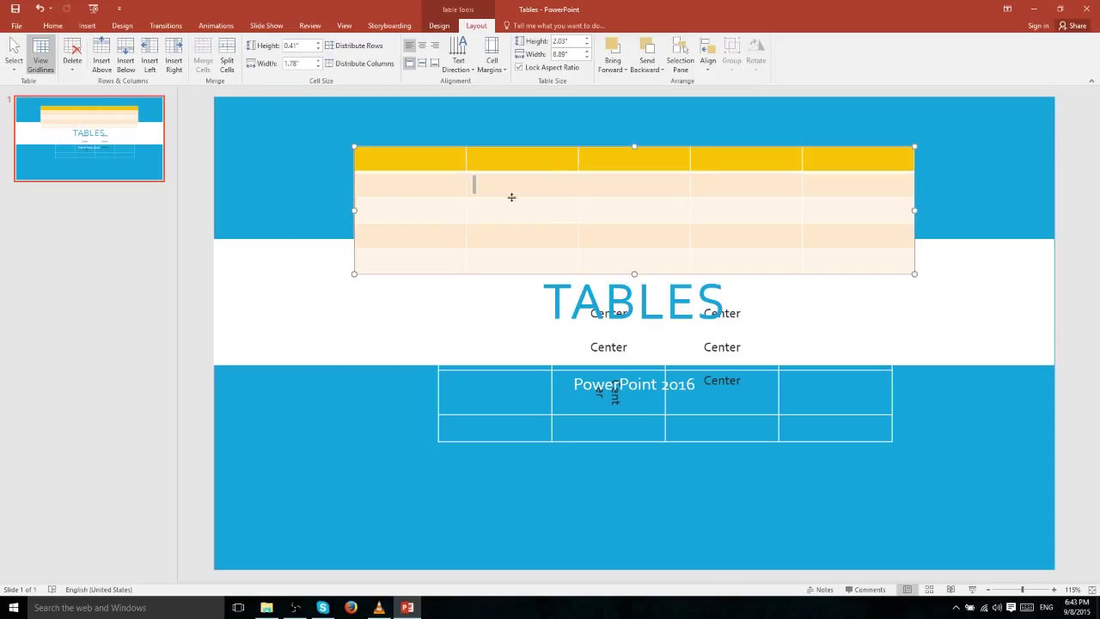
{"action": "left_click", "coordinate": [439, 25]}
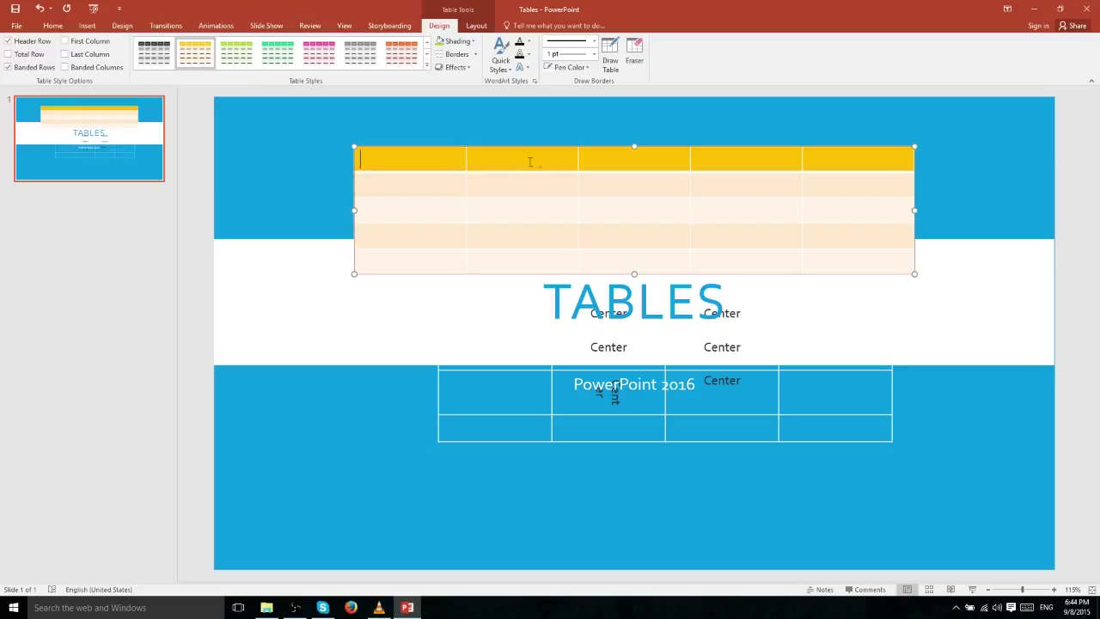
Turn on Total Row so the table gets a yellow bottom row matching the header
{"action": "left_click", "coordinate": [639, 161]}
{"action": "left_click", "coordinate": [434, 165]}
{"action": "left_click", "coordinate": [7, 55]}
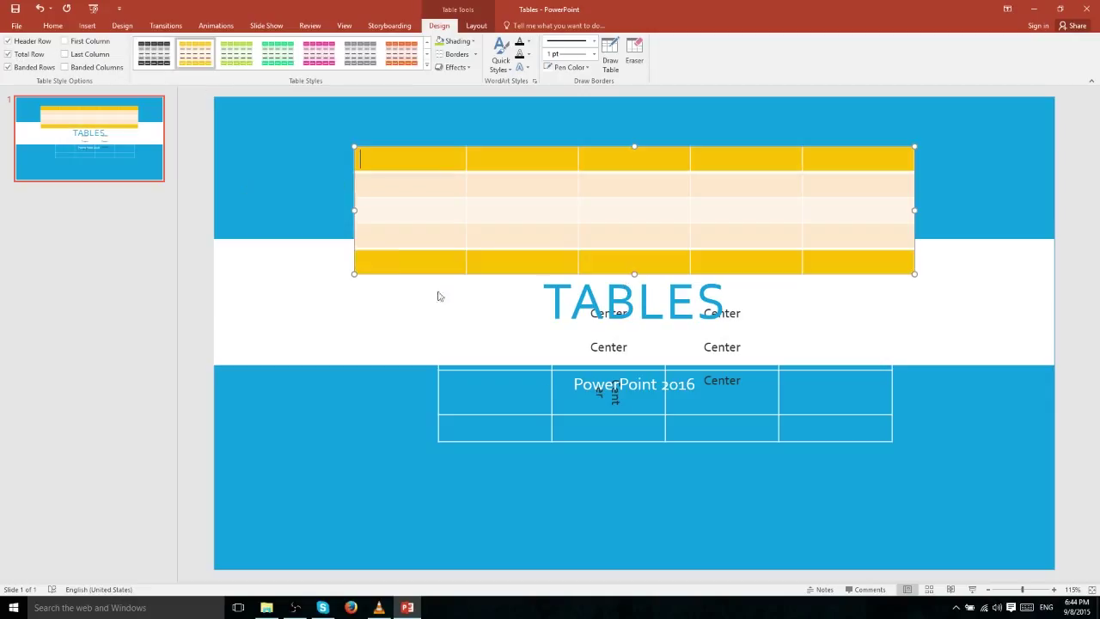
{"action": "left_click", "coordinate": [397, 262]}
{"action": "left_click", "coordinate": [348, 188]}
{"action": "left_click", "coordinate": [378, 183]}
{"action": "left_click", "coordinate": [400, 211]}
{"action": "left_click", "coordinate": [347, 234]}
{"action": "left_click", "coordinate": [378, 238]}
{"action": "left_click", "coordinate": [87, 26]}
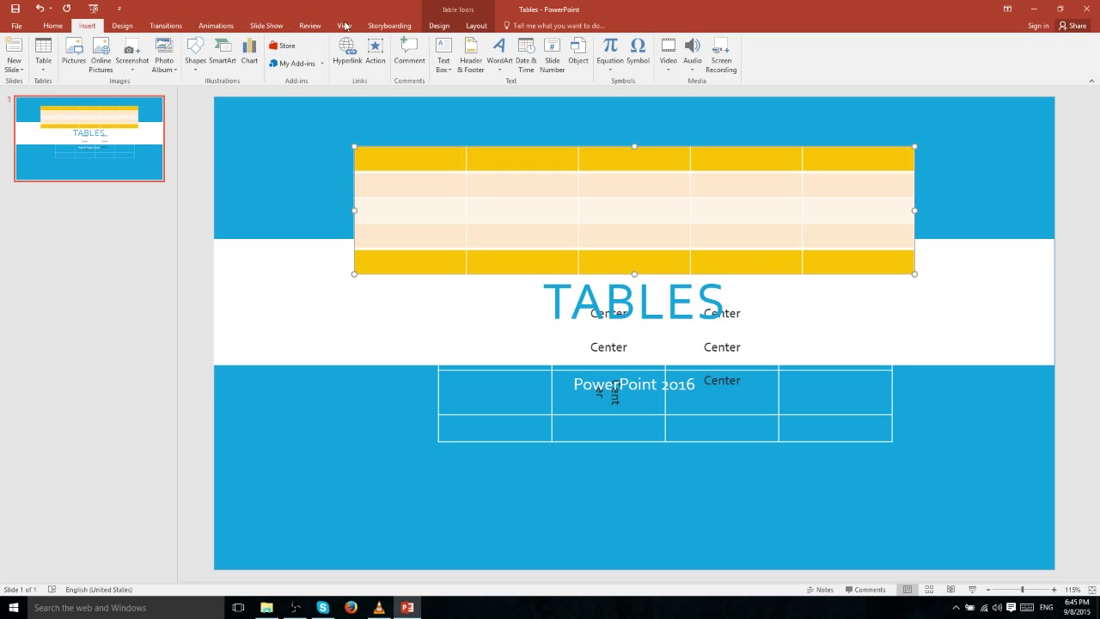
Insert two new rows below the current table row and place the caret in one
{"action": "left_click", "coordinate": [476, 25]}
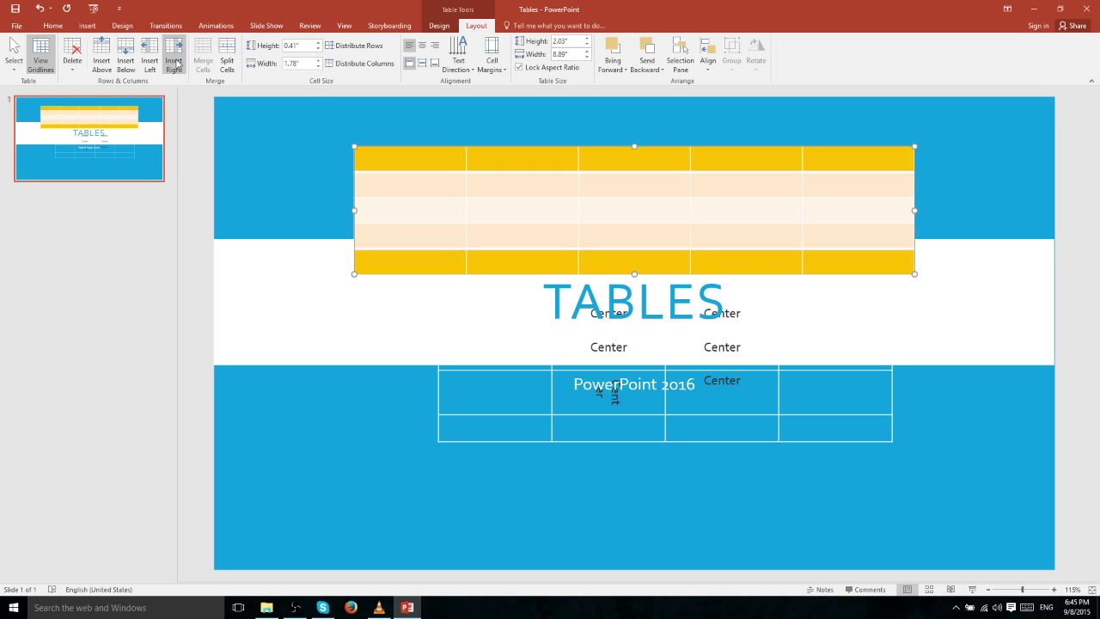
{"action": "left_click", "coordinate": [127, 65]}
{"action": "left_click", "coordinate": [127, 65]}
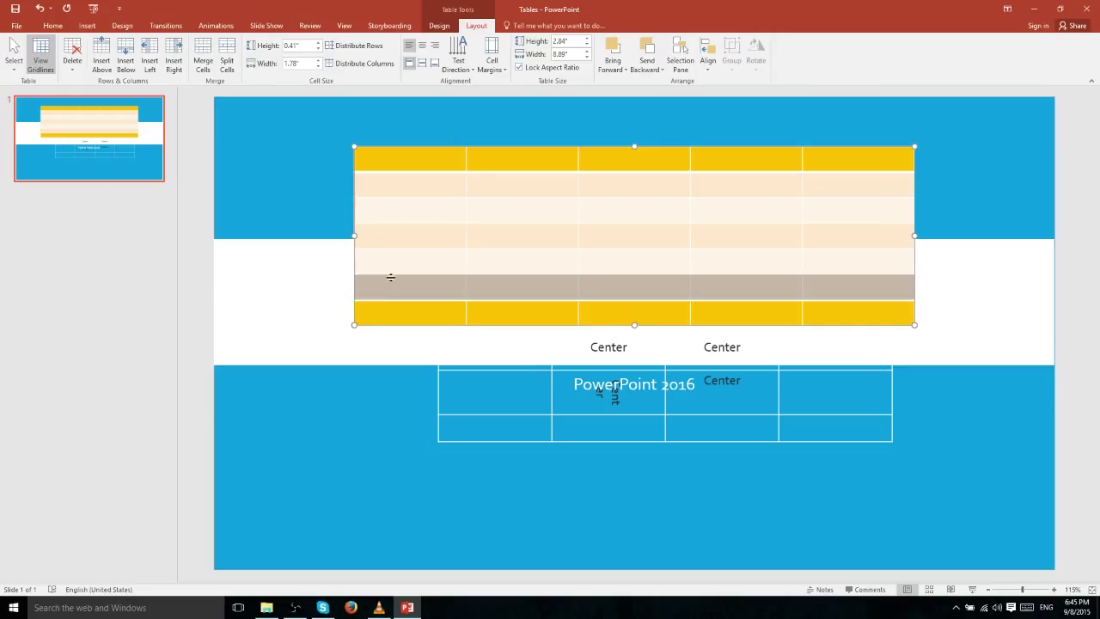
{"action": "left_click", "coordinate": [387, 267]}
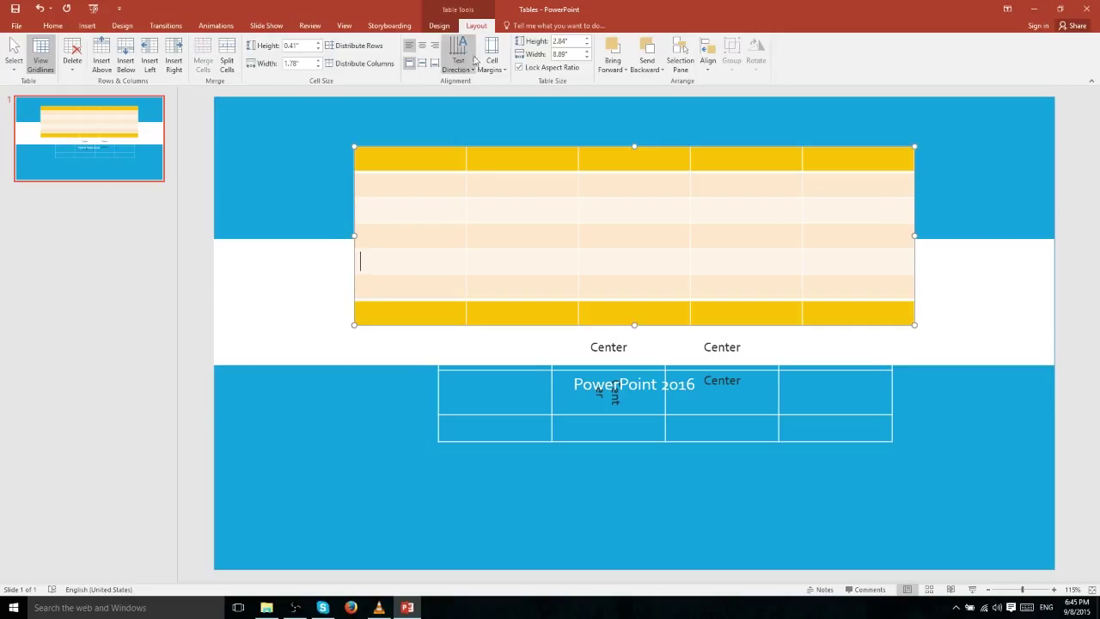
Turn Banded Rows off, then back on so the peach alternating row shading returns
{"action": "left_click", "coordinate": [448, 26]}
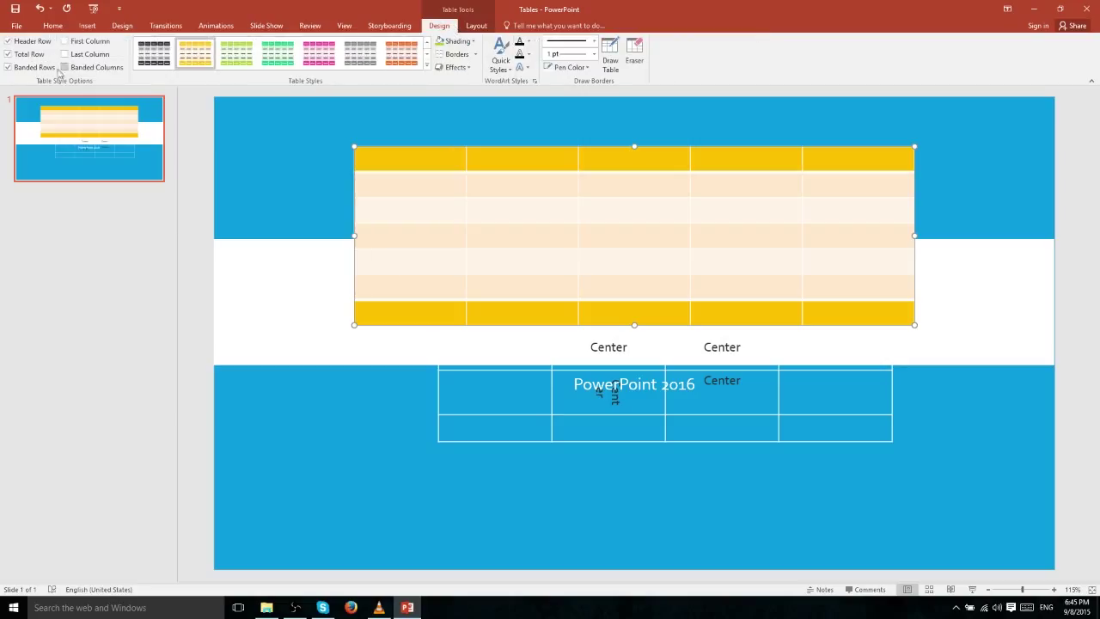
{"action": "left_click", "coordinate": [34, 69]}
{"action": "left_click", "coordinate": [433, 227]}
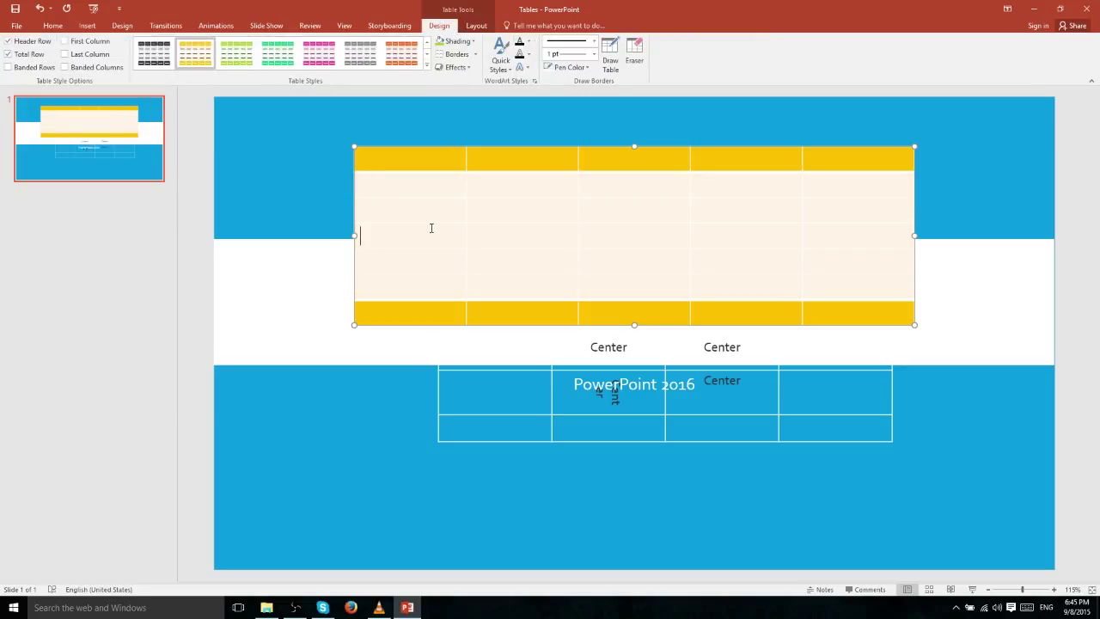
{"action": "left_click", "coordinate": [417, 219]}
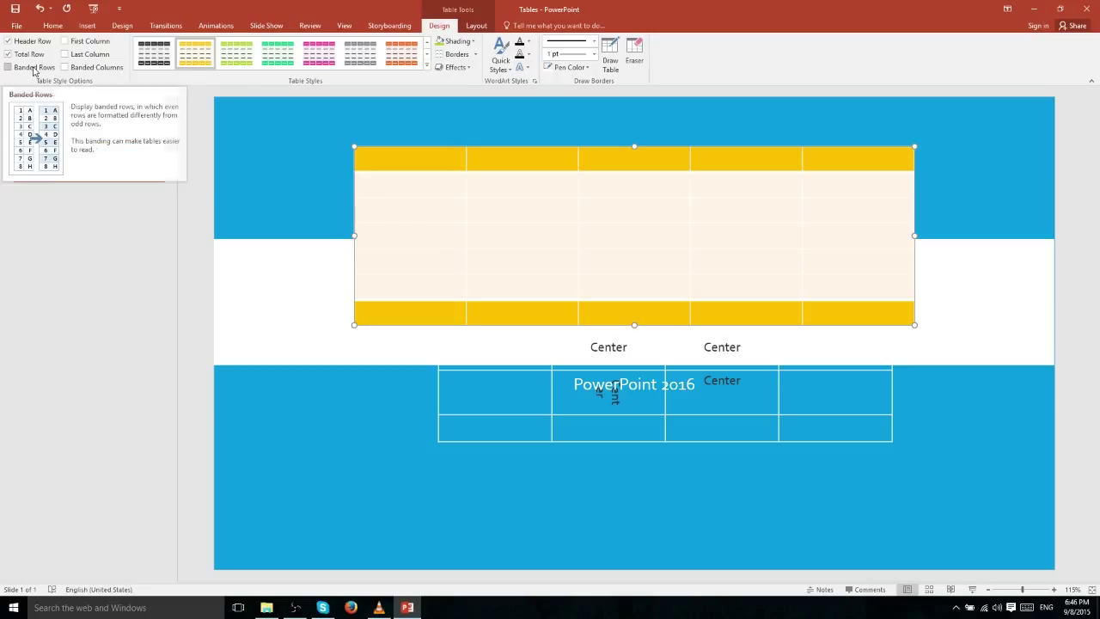
{"action": "left_click", "coordinate": [35, 69]}
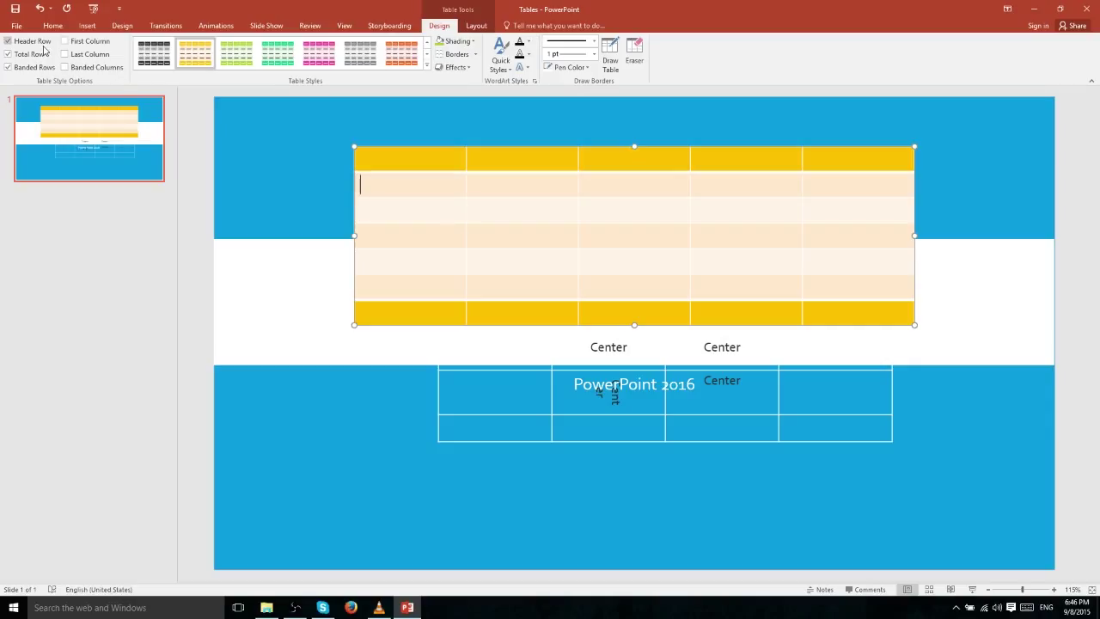
Turn on First Column and Last Column emphasis from the top-left header cell
{"action": "left_click", "coordinate": [446, 172]}
{"action": "left_click", "coordinate": [418, 165]}
{"action": "left_click", "coordinate": [111, 42]}
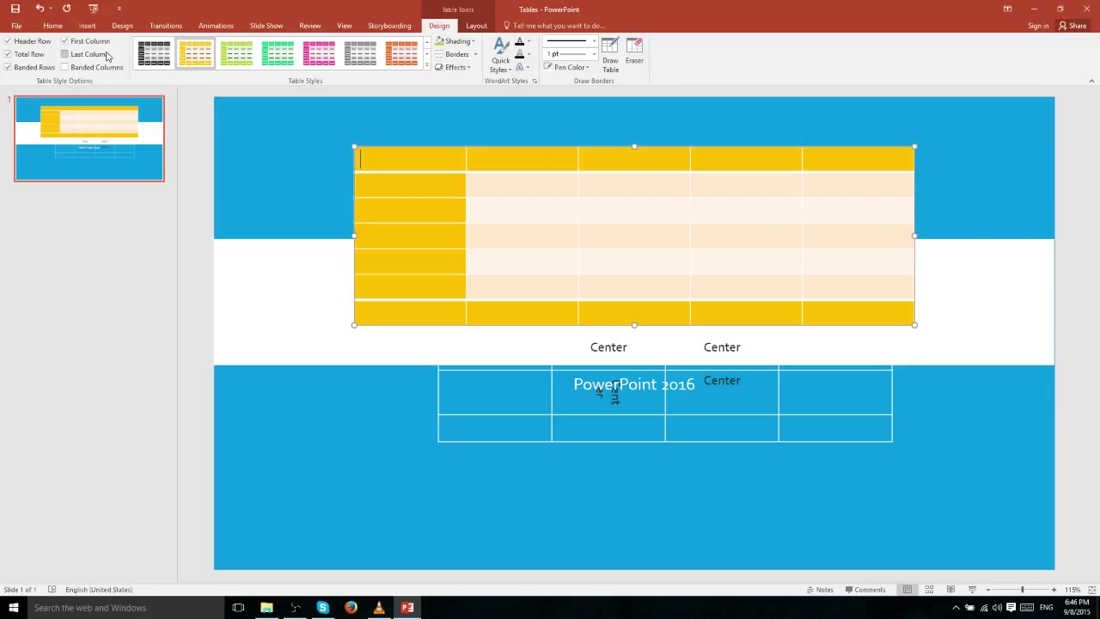
{"action": "left_click", "coordinate": [102, 56]}
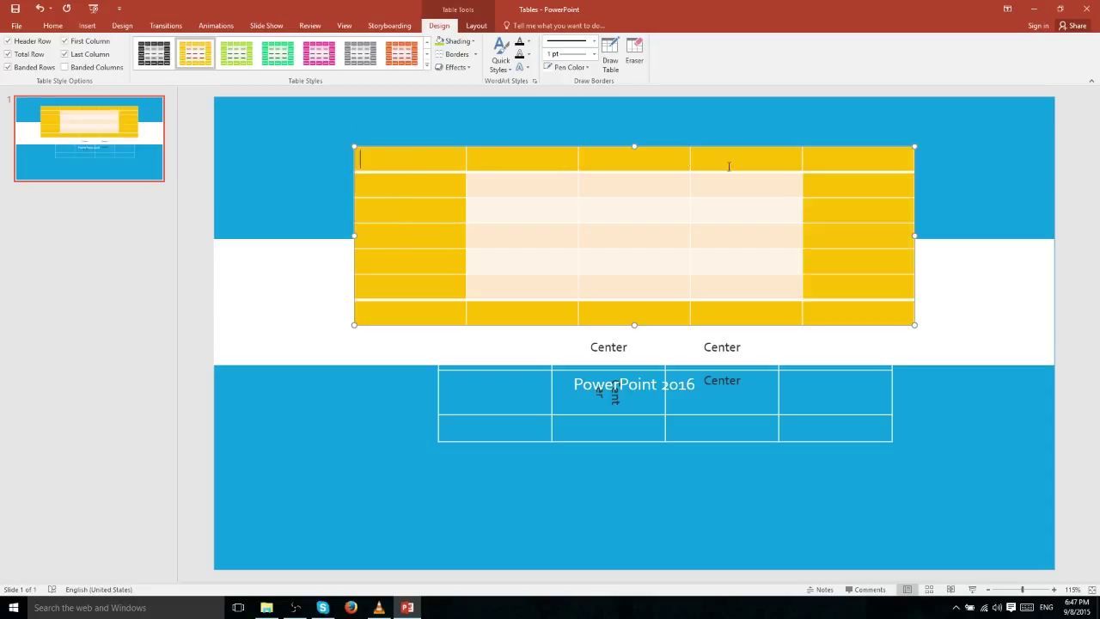
Undo the column emphasis, then switch from Banded Rows to Banded Columns shading
{"action": "left_click", "coordinate": [447, 185]}
{"action": "key", "text": "ctrl+z"}
{"action": "key", "text": "ctrl+z"}
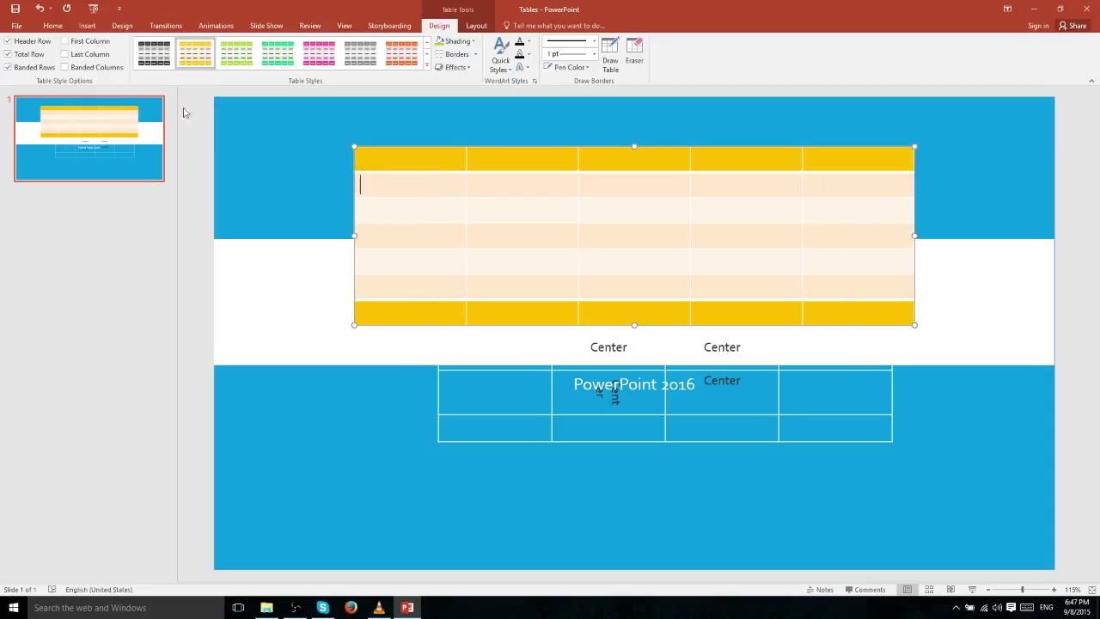
{"action": "left_click", "coordinate": [64, 67]}
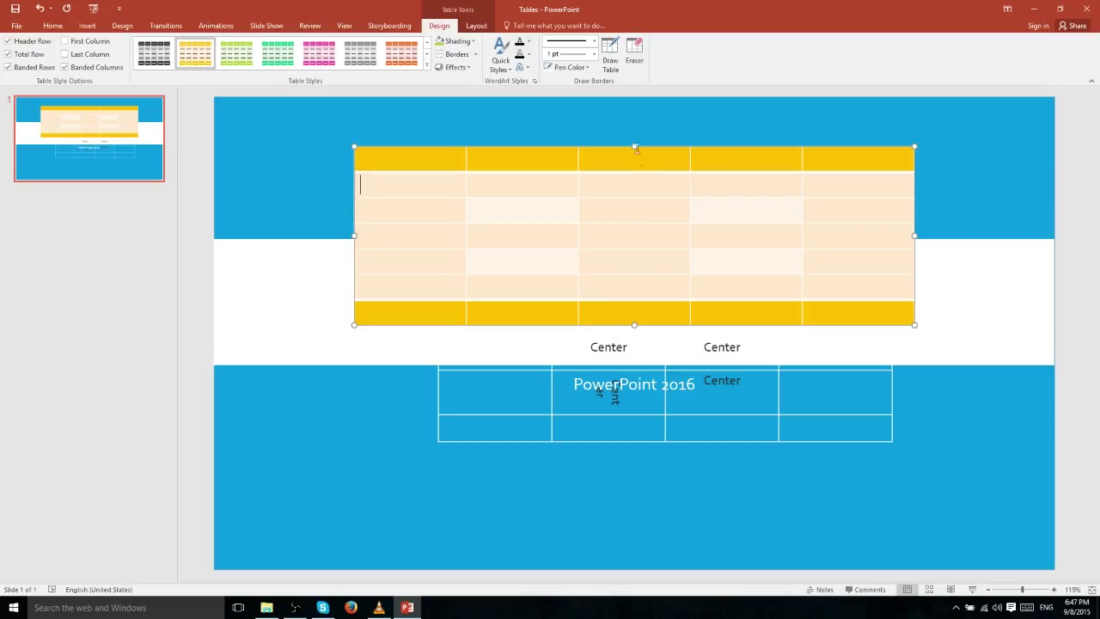
{"action": "left_click", "coordinate": [41, 68]}
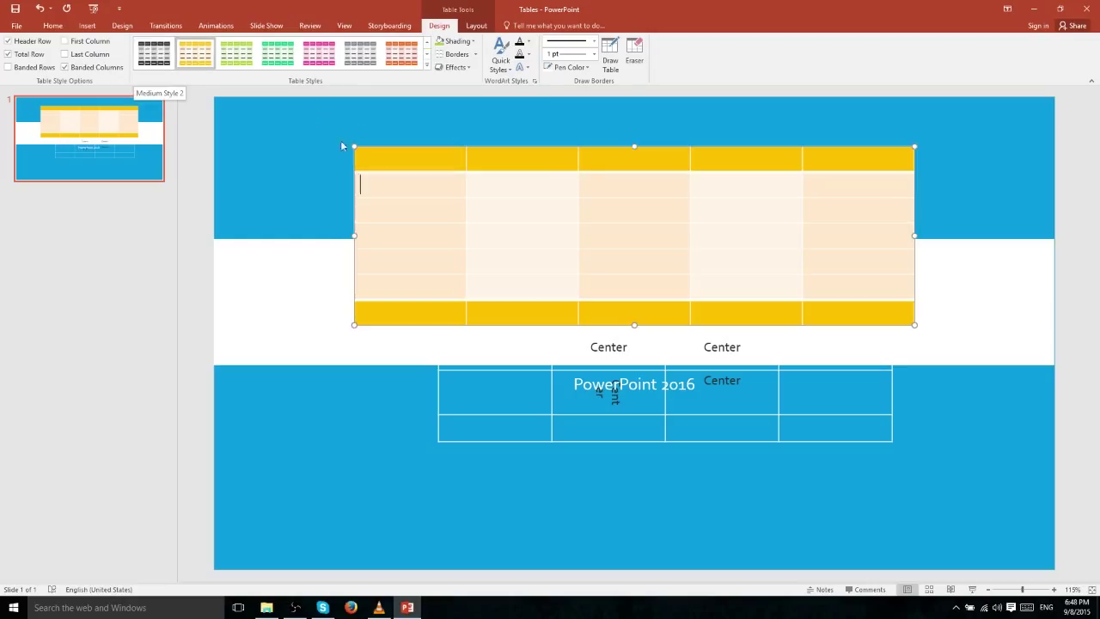
Try pink, orange, Medium Style 3 - Accent 1 and green styles, ending on dark grey
{"action": "left_click", "coordinate": [324, 63]}
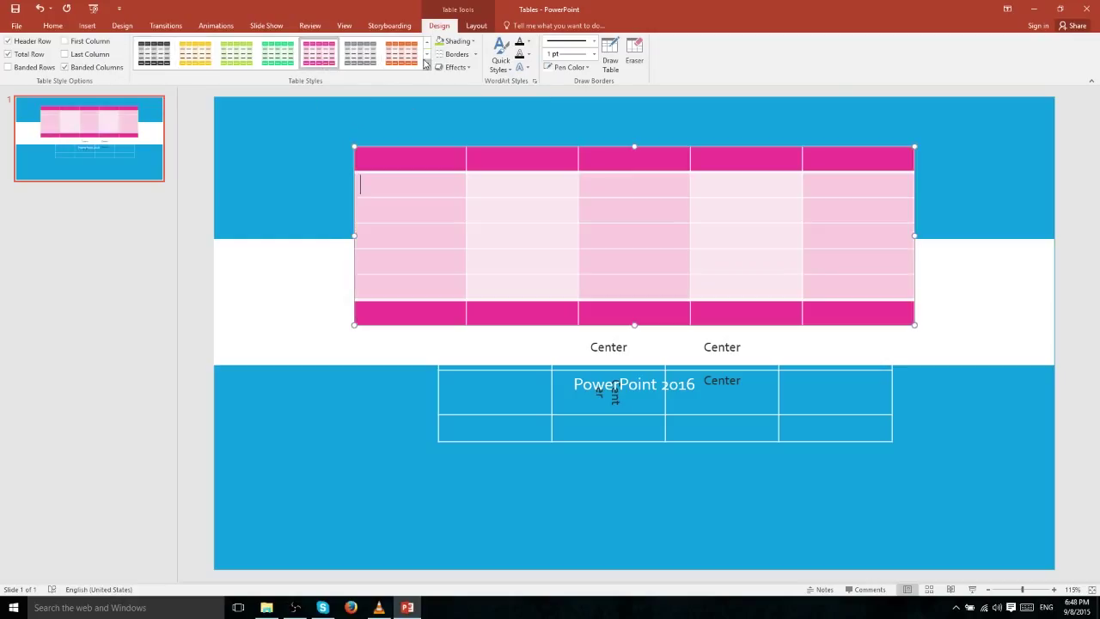
{"action": "left_click", "coordinate": [420, 57]}
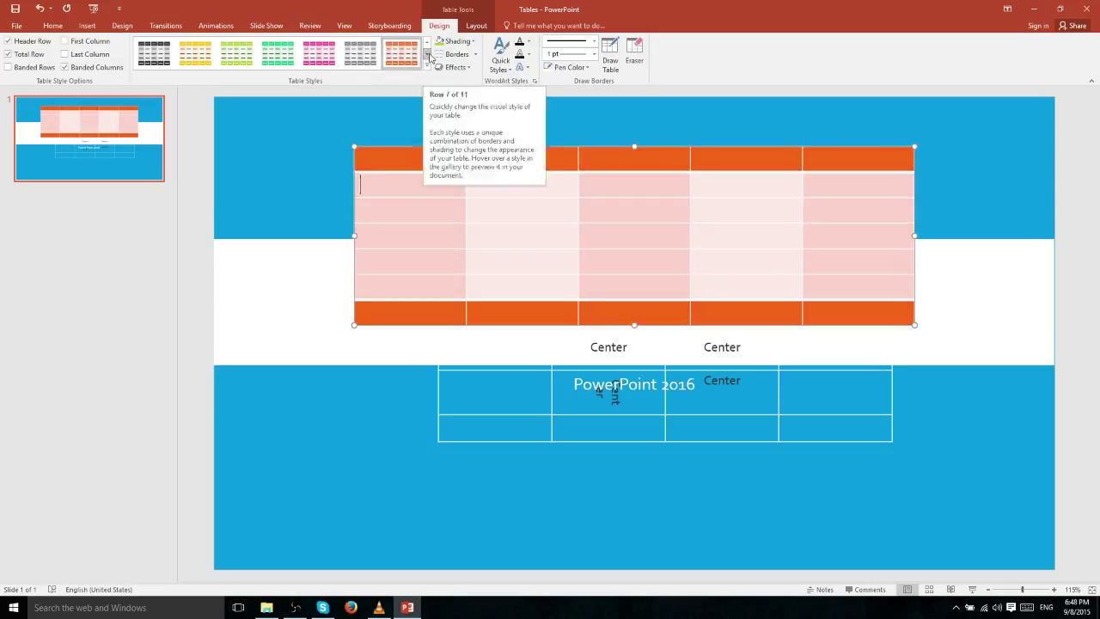
{"action": "left_click", "coordinate": [427, 54]}
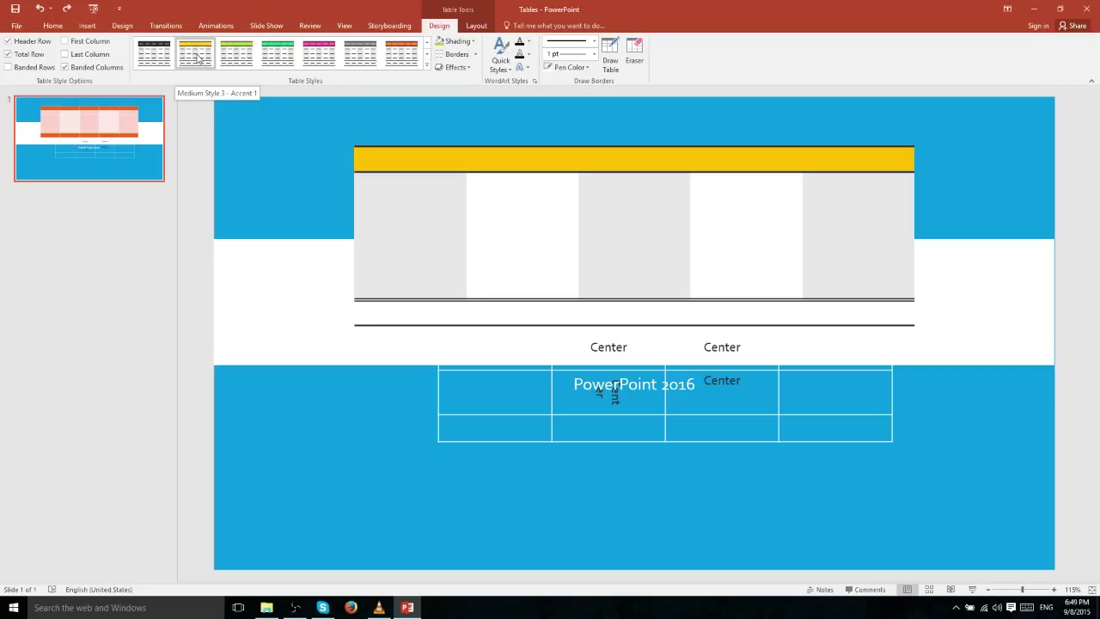
{"action": "left_click", "coordinate": [196, 55]}
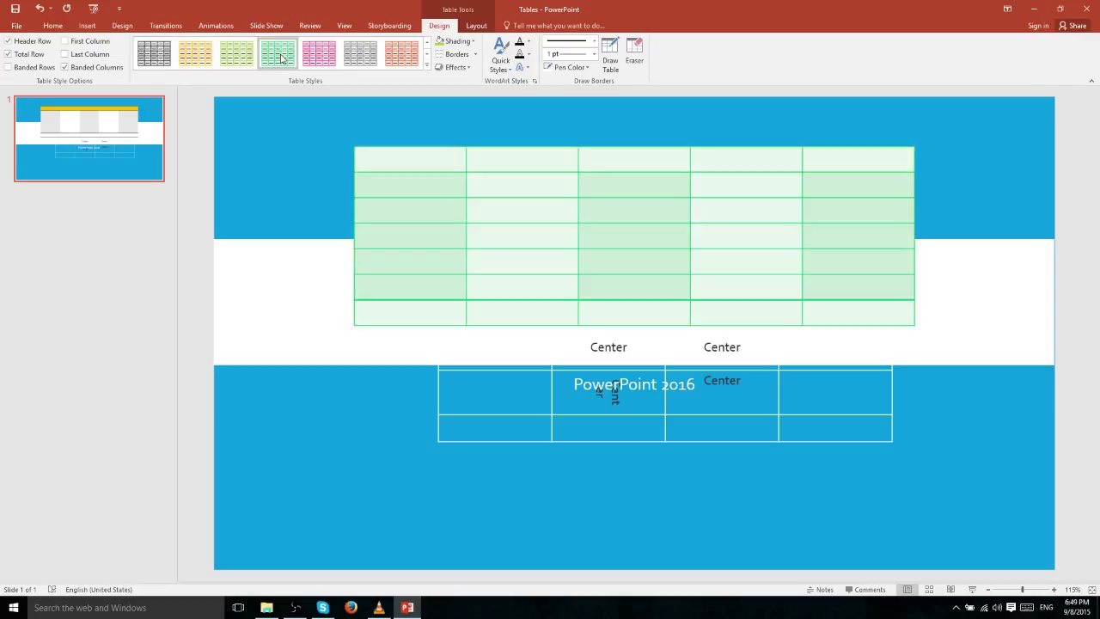
{"action": "left_click", "coordinate": [319, 54]}
{"action": "left_click", "coordinate": [427, 54]}
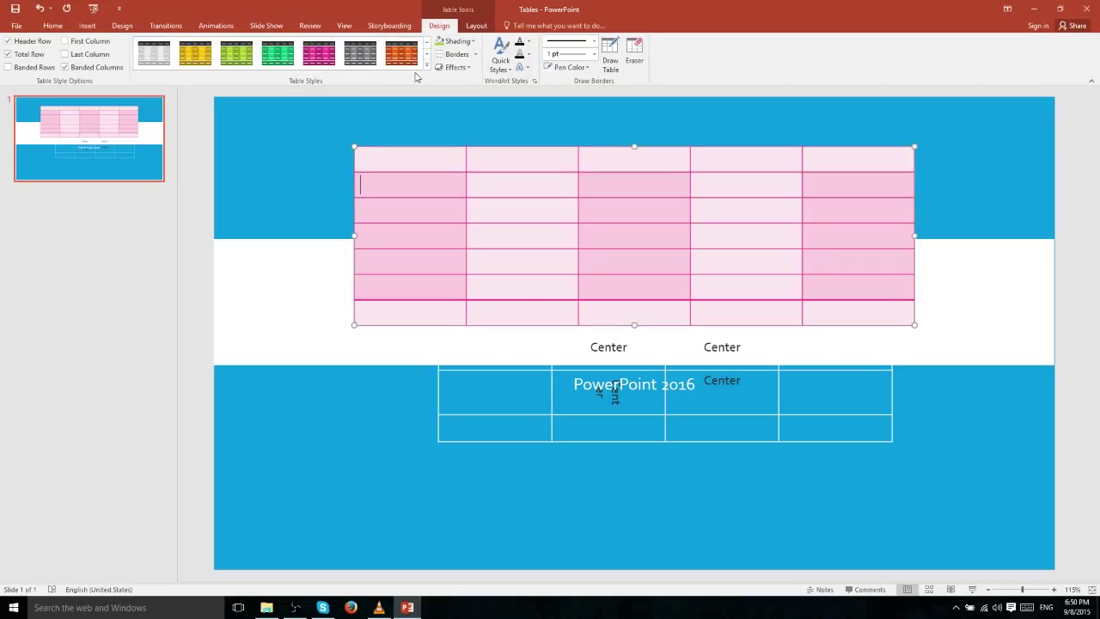
{"action": "left_click", "coordinate": [360, 58]}
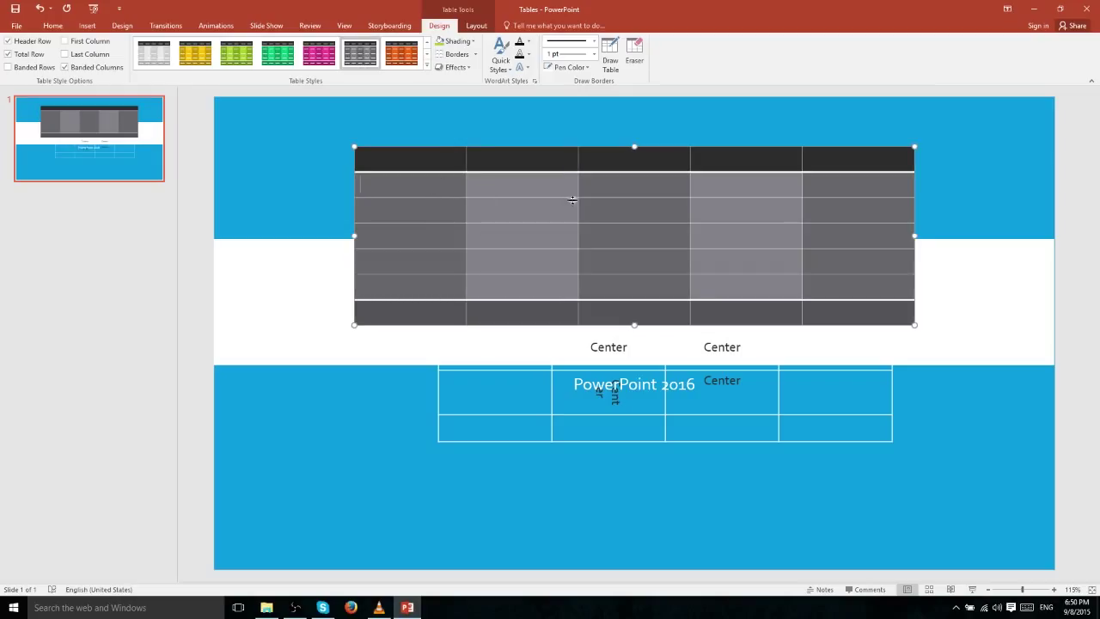
Undo the stray 'fdgdg' text and expand the full Table Styles gallery
{"action": "type", "text": "fdgdg"}
{"action": "left_click", "coordinate": [295, 178]}
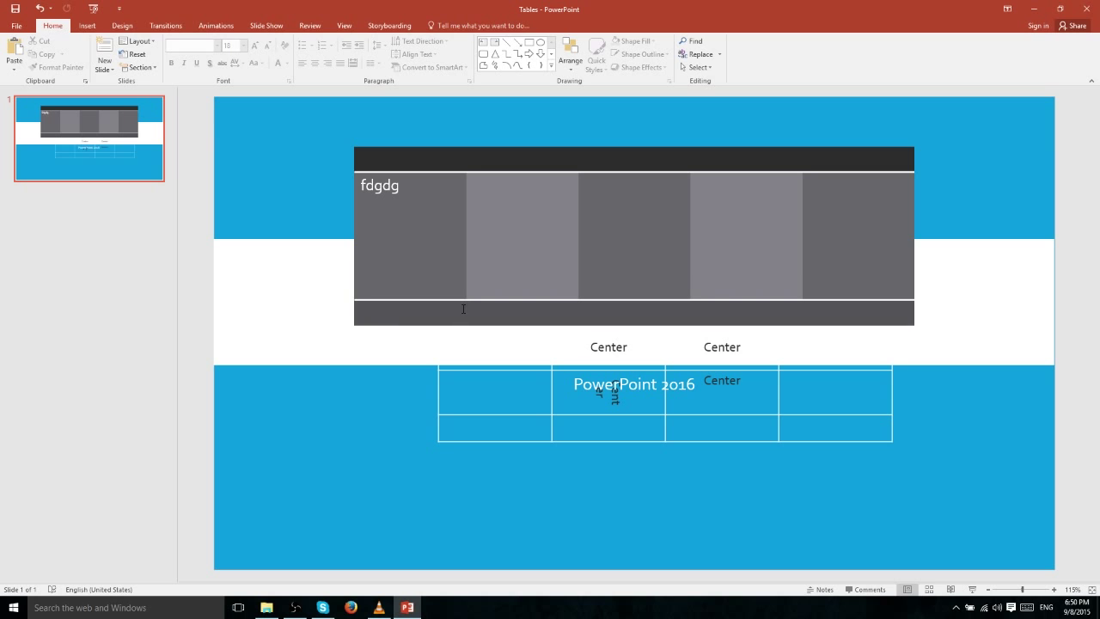
{"action": "key", "text": "ctrl+z"}
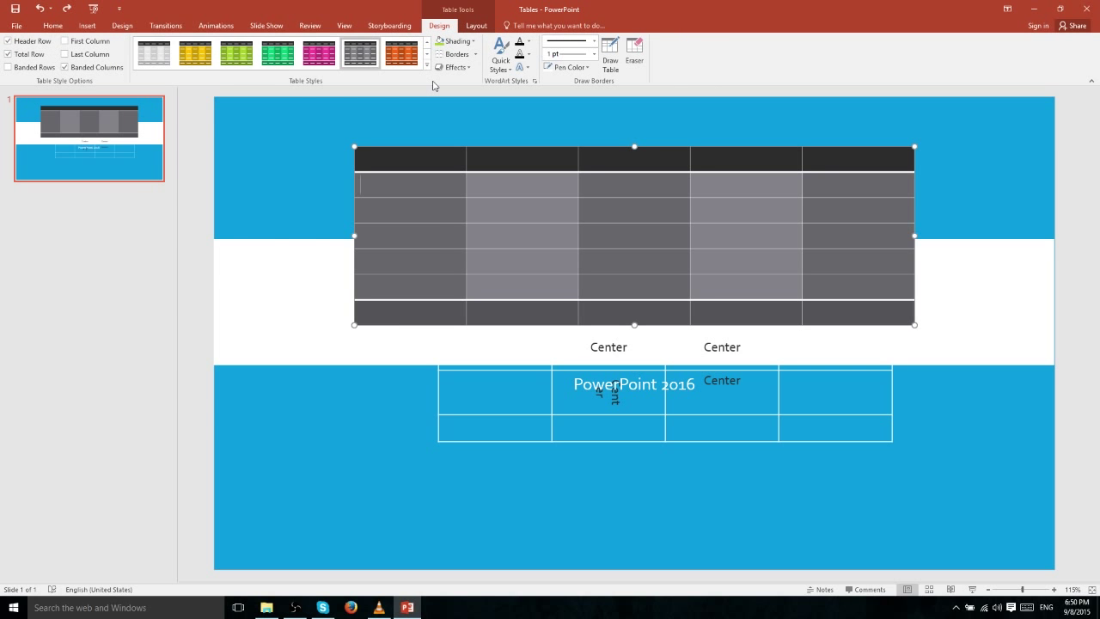
{"action": "left_click", "coordinate": [426, 67]}
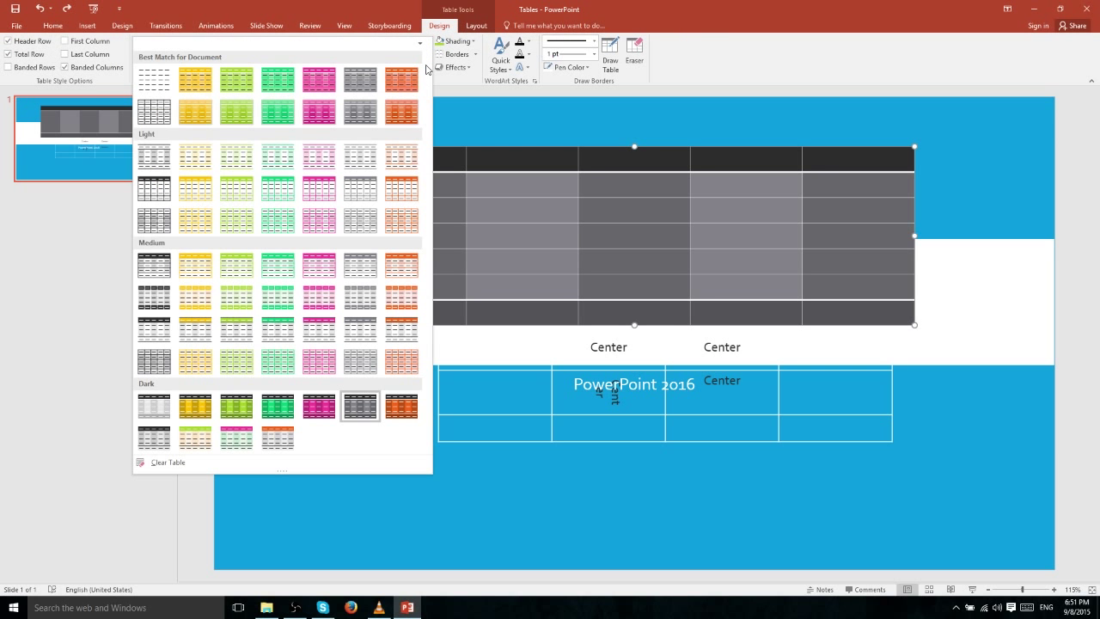
{"action": "left_click", "coordinate": [426, 69]}
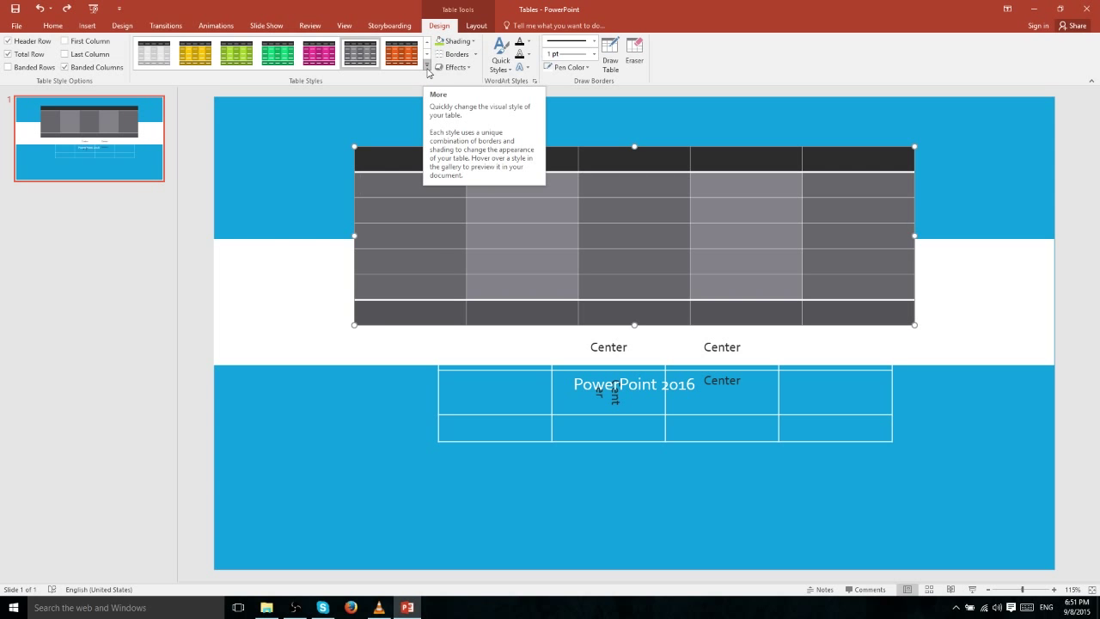
{"action": "left_click", "coordinate": [426, 68]}
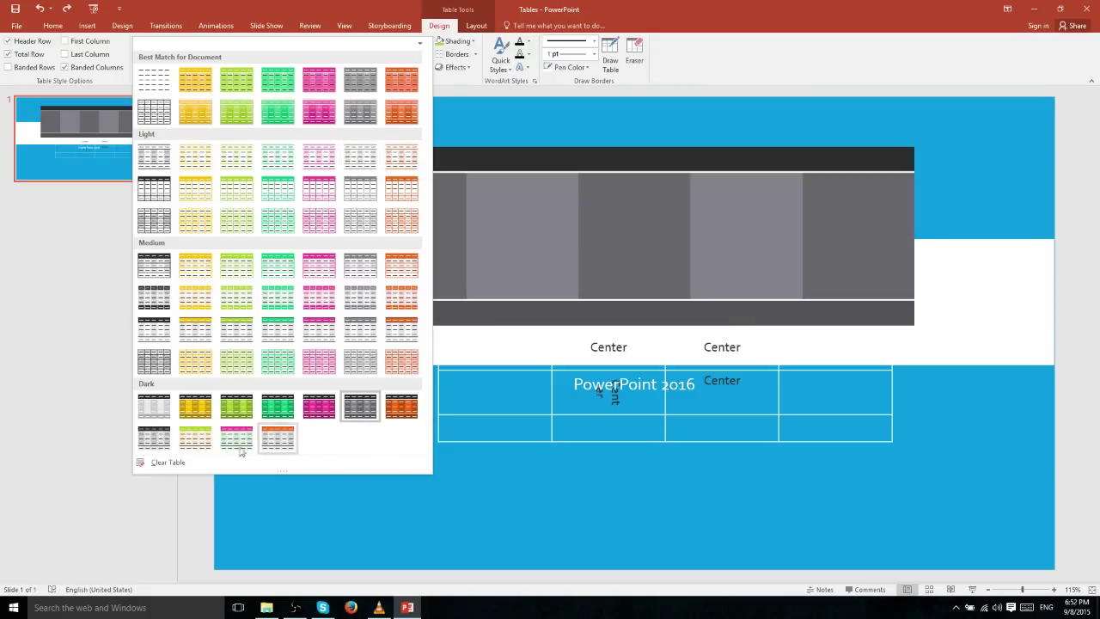
Clear the table's style and select every cell of the table
{"action": "left_click", "coordinate": [171, 464]}
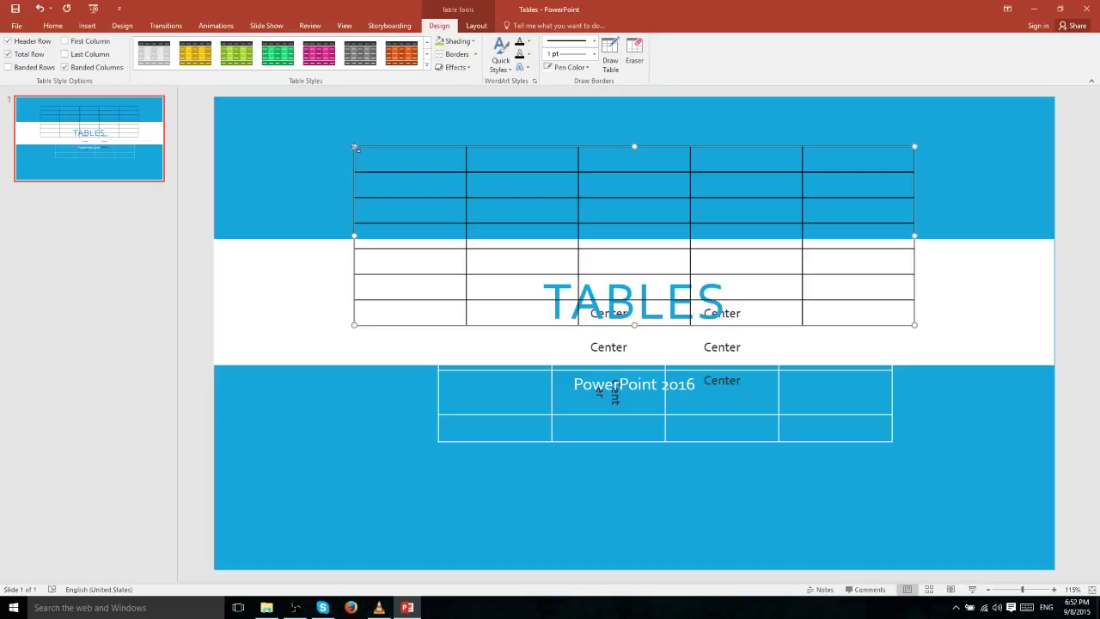
{"action": "left_click", "coordinate": [473, 41]}
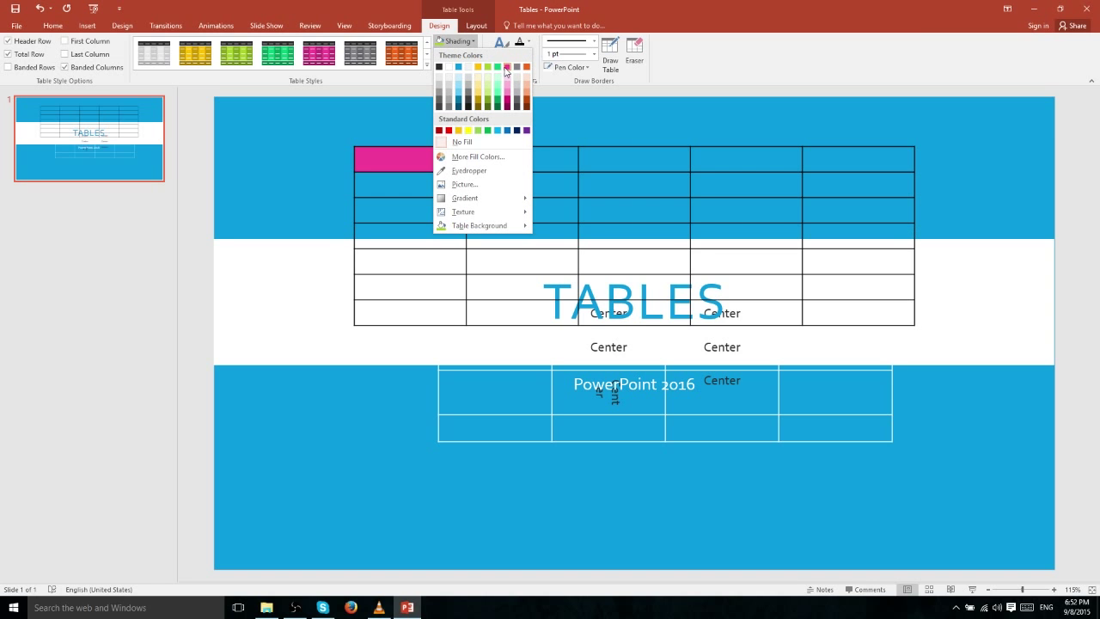
{"action": "key", "text": "Escape"}
{"action": "key", "text": "ctrl+a"}
{"action": "left_click", "coordinate": [474, 53]}
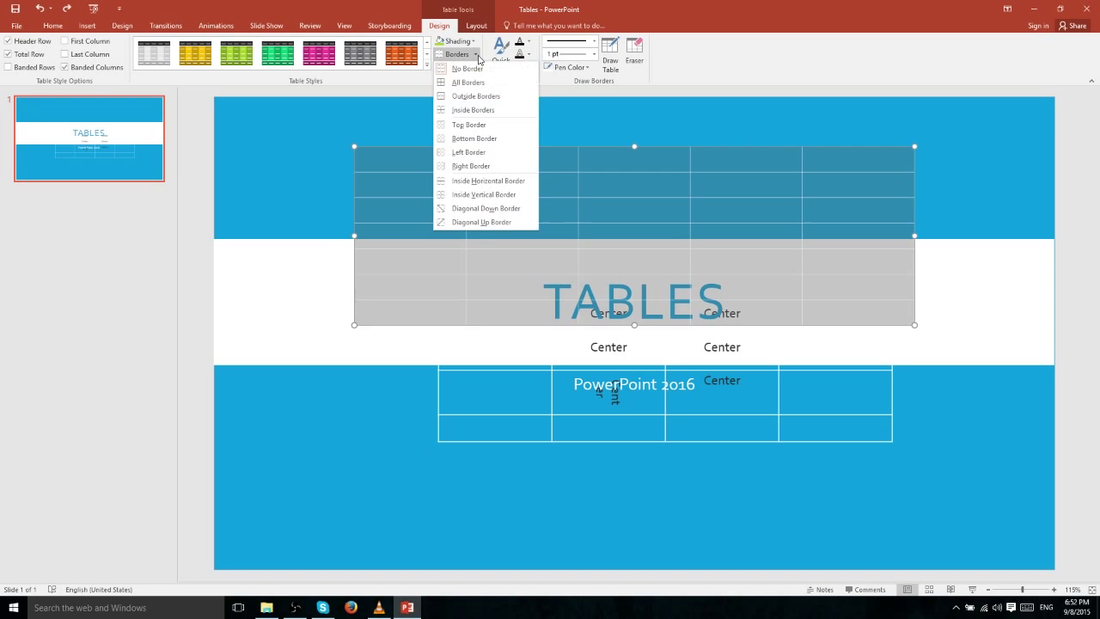
Add white outside borders and inside borders between all table cells
{"action": "left_click", "coordinate": [491, 102]}
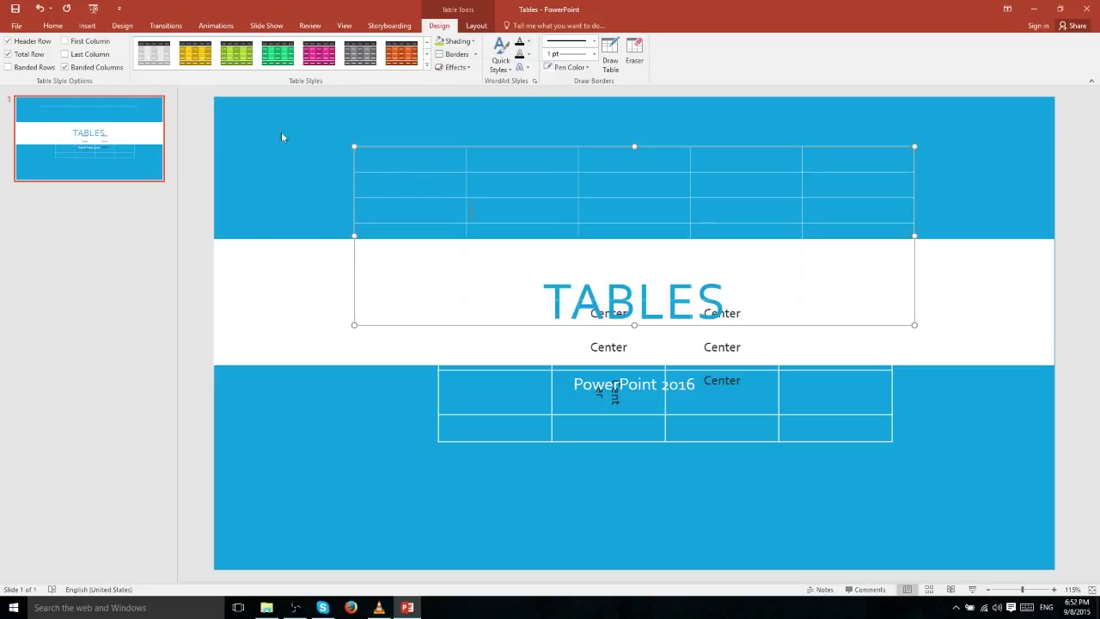
{"action": "key", "text": "ctrl+a"}
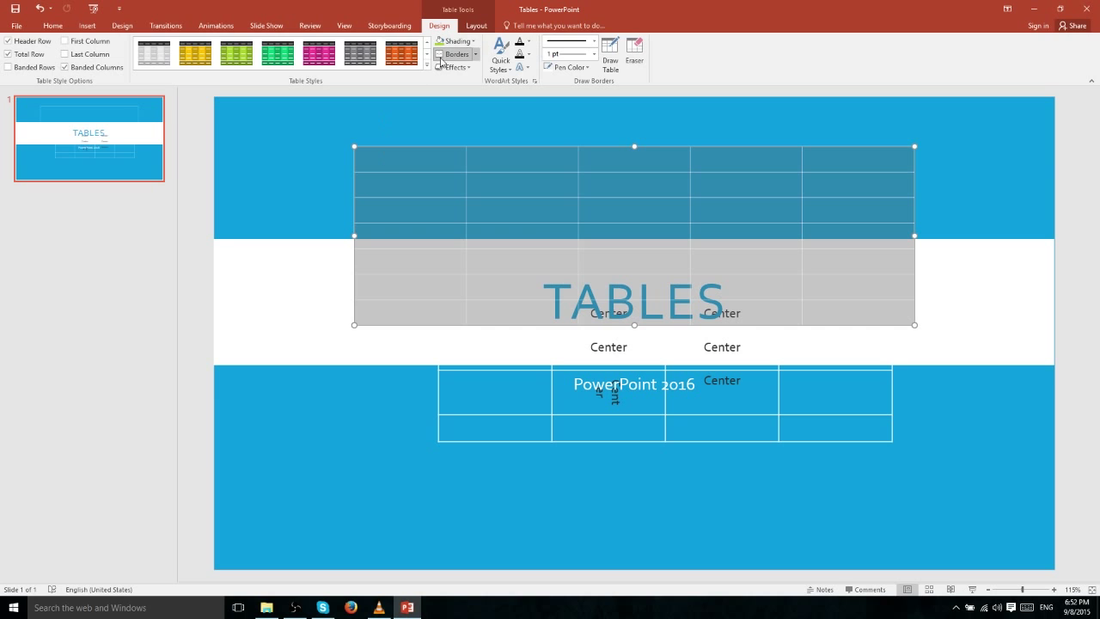
{"action": "left_click", "coordinate": [477, 54]}
{"action": "left_click", "coordinate": [464, 116]}
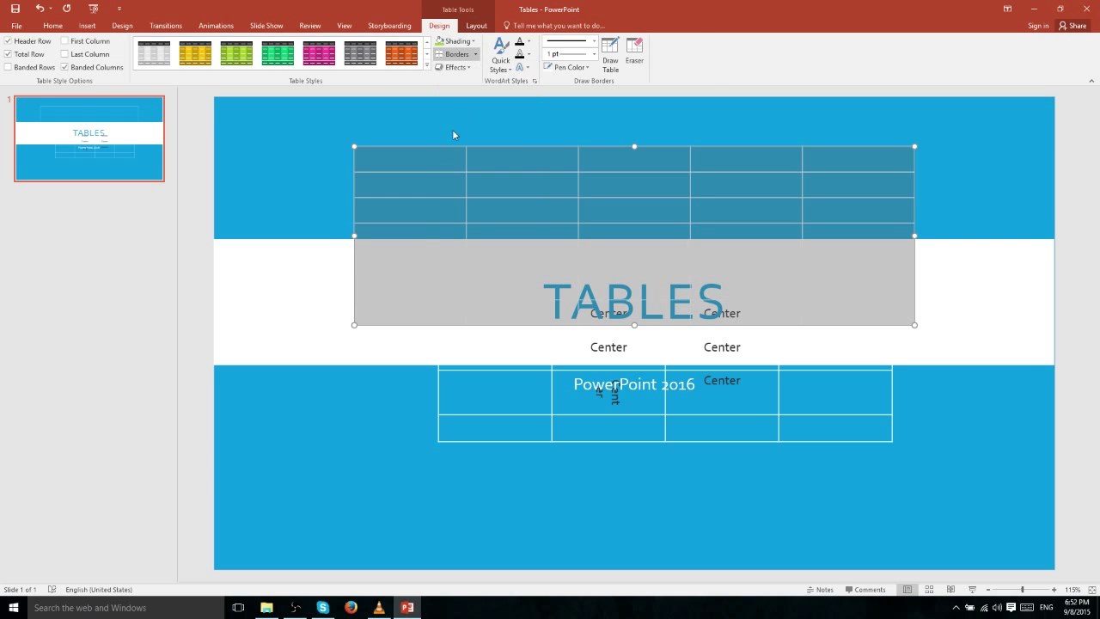
{"action": "left_click", "coordinate": [314, 261]}
{"action": "left_click", "coordinate": [344, 164]}
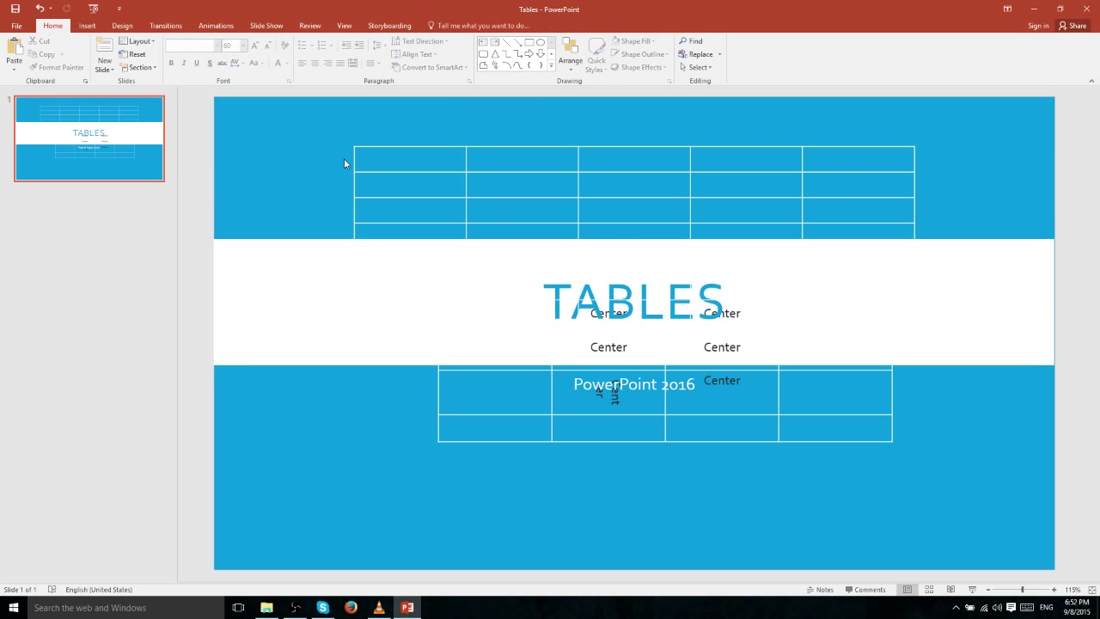
Remove all borders from the second-row, second-column cell, then select the whole table
{"action": "left_click", "coordinate": [463, 172]}
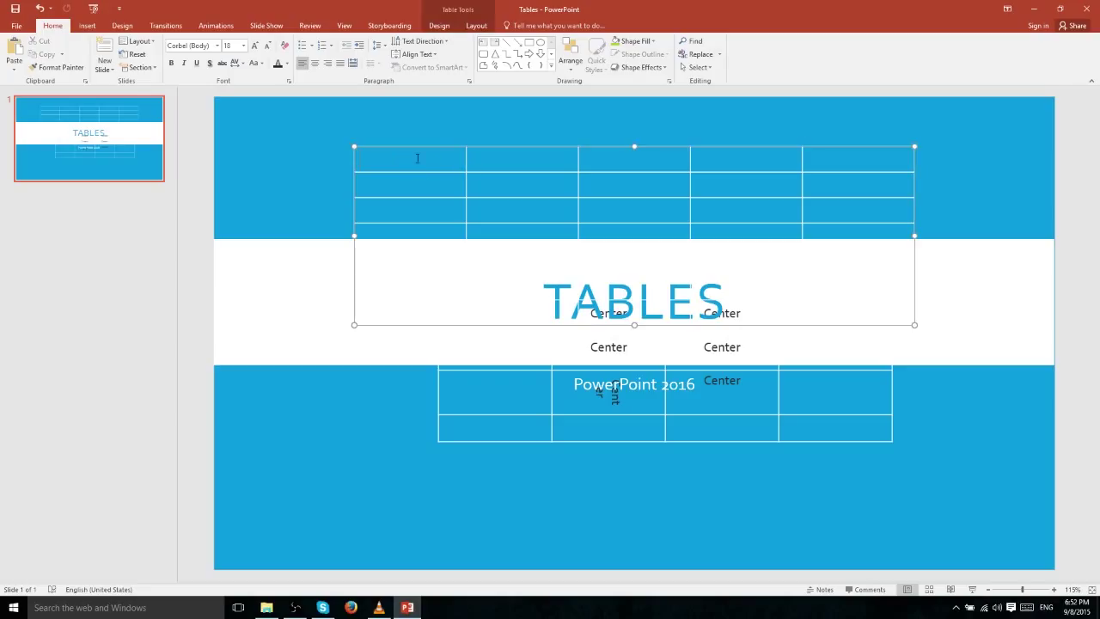
{"action": "left_click", "coordinate": [466, 179]}
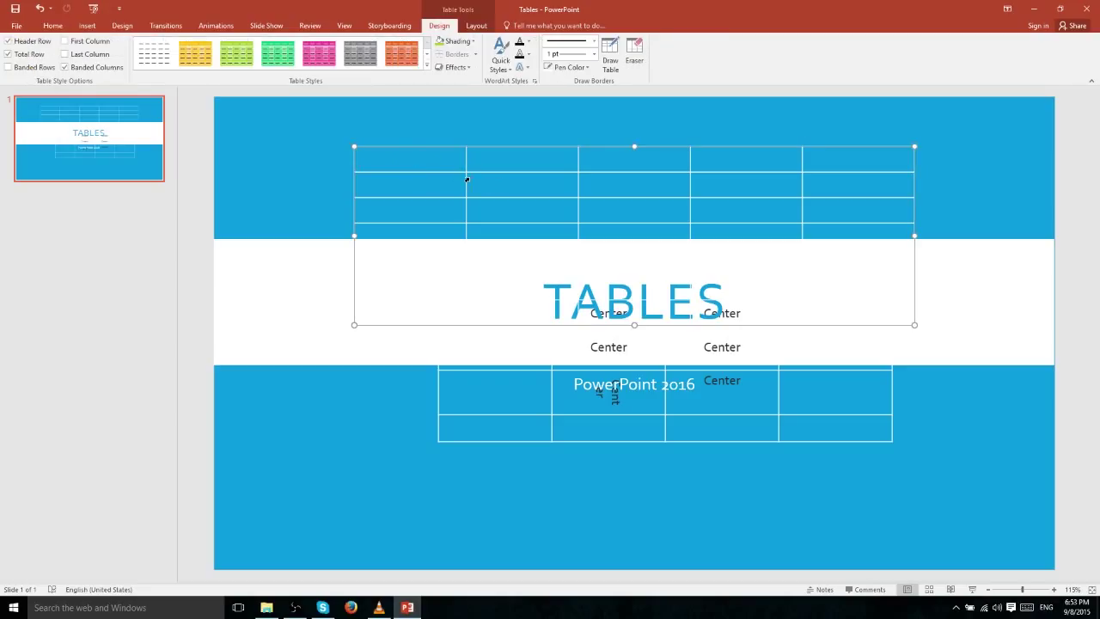
{"action": "left_click", "coordinate": [466, 180]}
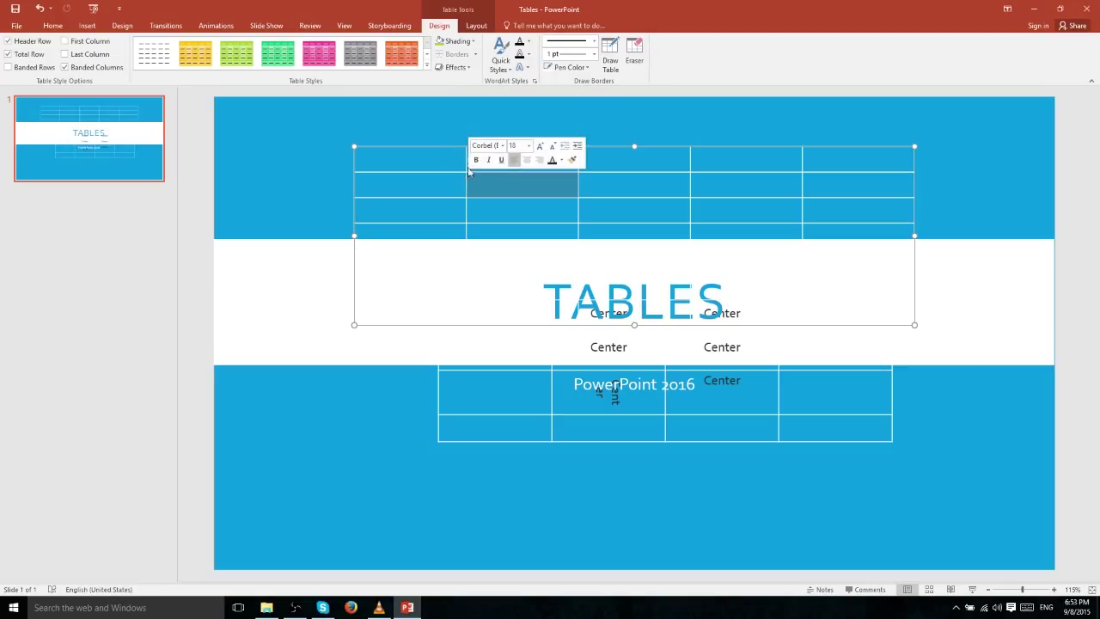
{"action": "left_click", "coordinate": [475, 55]}
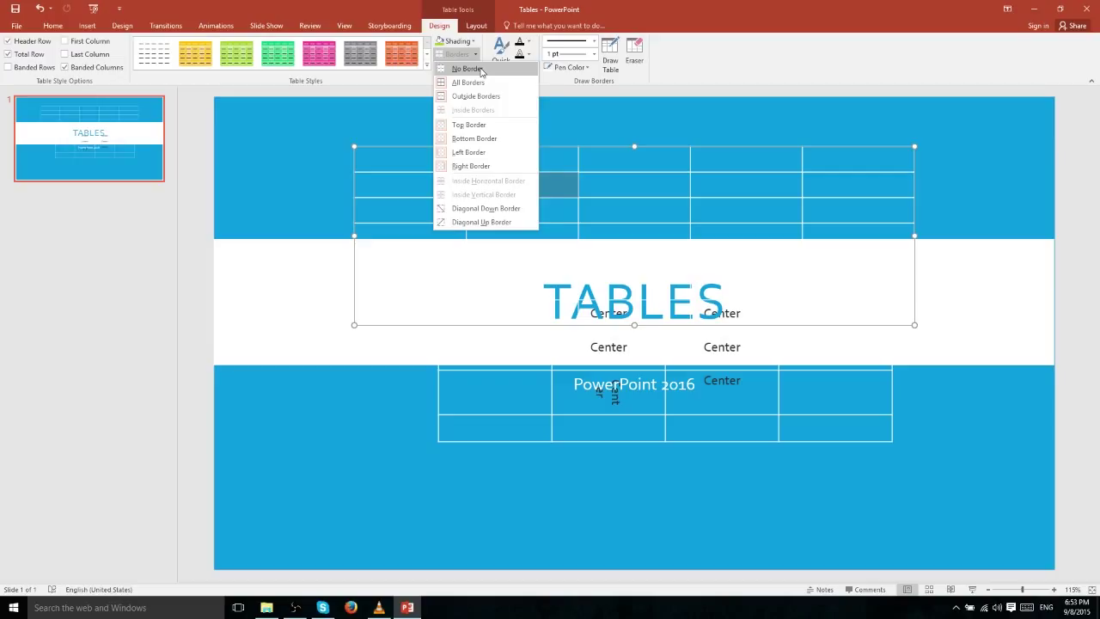
{"action": "left_click", "coordinate": [468, 69]}
{"action": "left_click", "coordinate": [461, 146]}
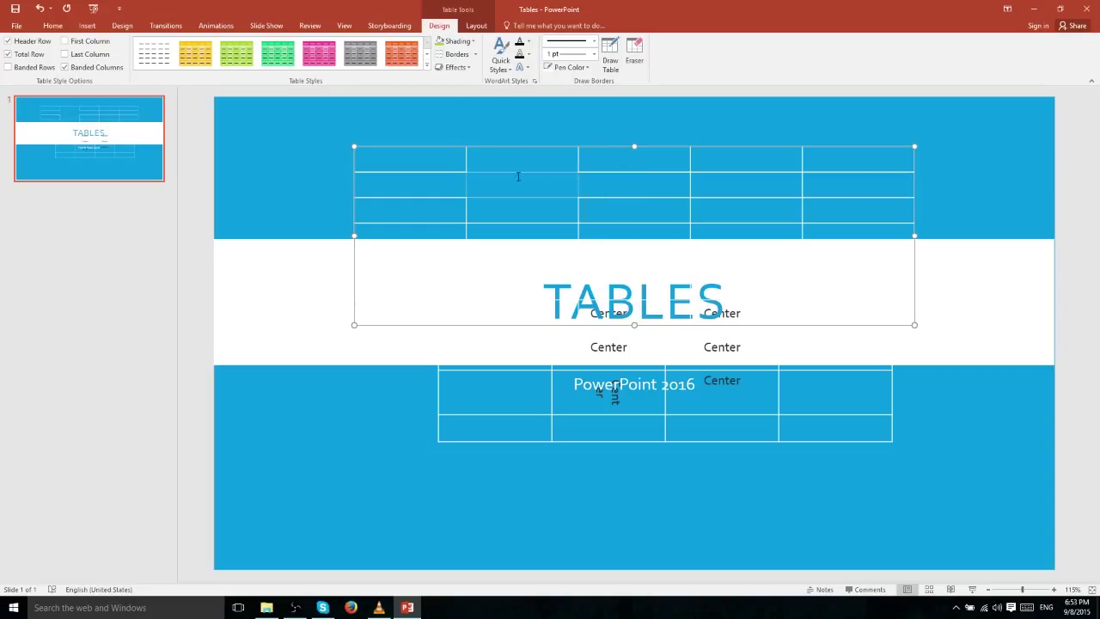
{"action": "key", "text": "ctrl+a"}
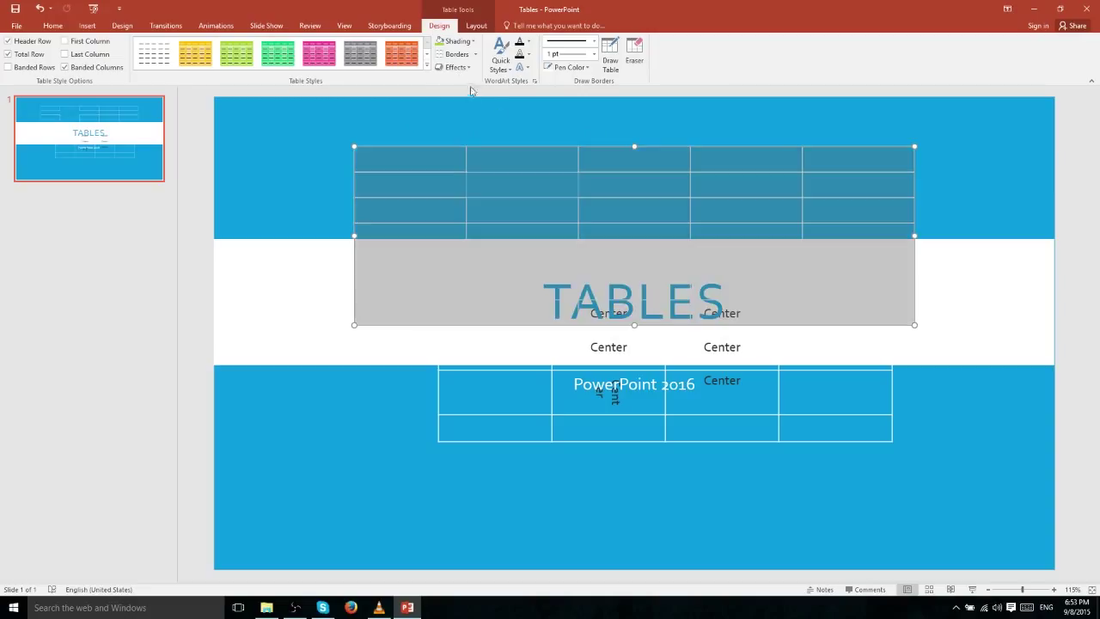
Apply a Cell Bevel effect to the whole table
{"action": "left_click", "coordinate": [469, 69]}
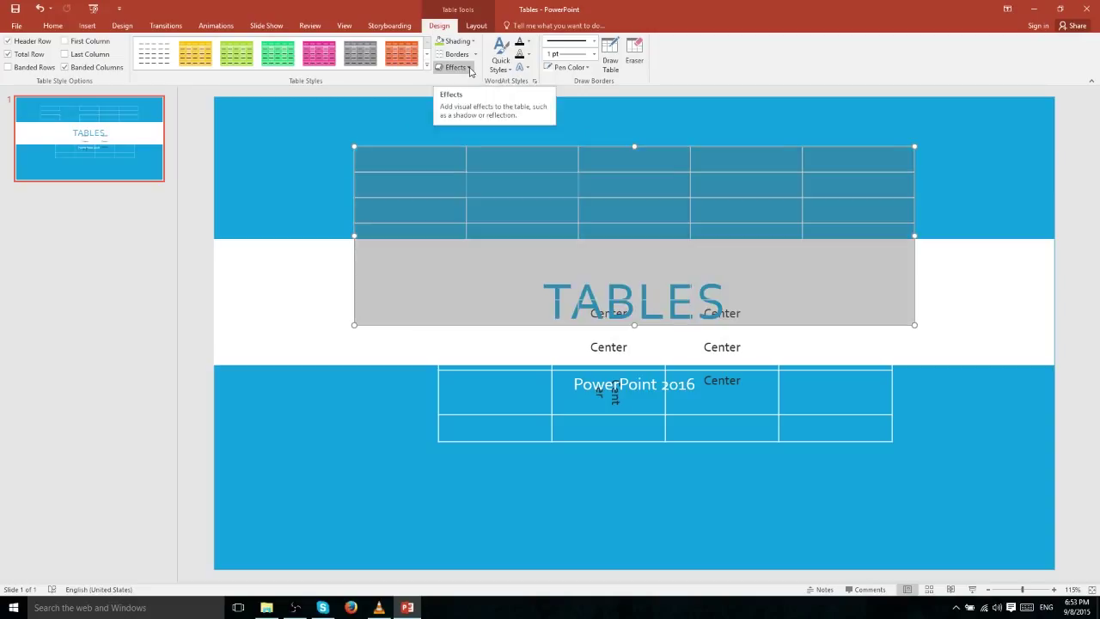
{"action": "left_click", "coordinate": [469, 68]}
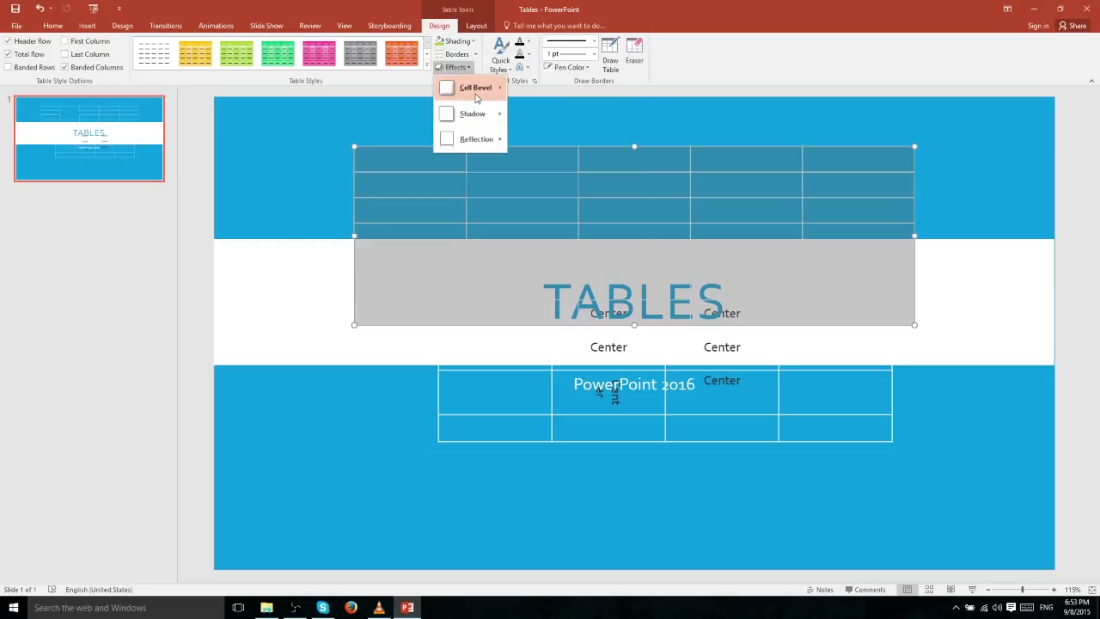
{"action": "mouse_move", "coordinate": [477, 97]}
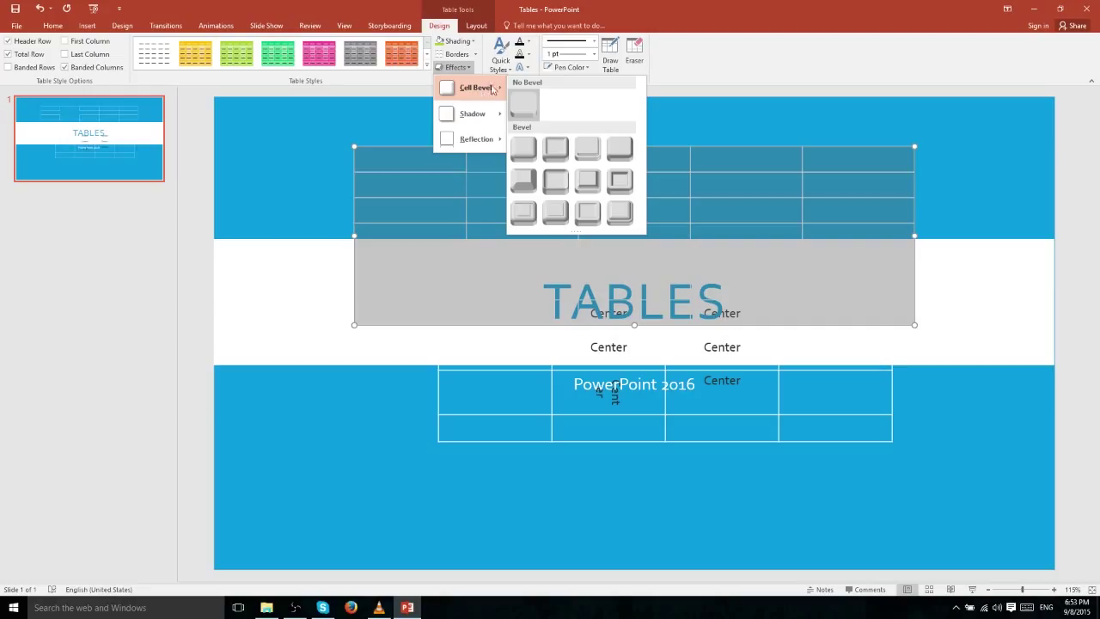
{"action": "left_click", "coordinate": [592, 180]}
Add a Reflection variation beneath the table
{"action": "left_click", "coordinate": [455, 67]}
{"action": "mouse_move", "coordinate": [485, 118]}
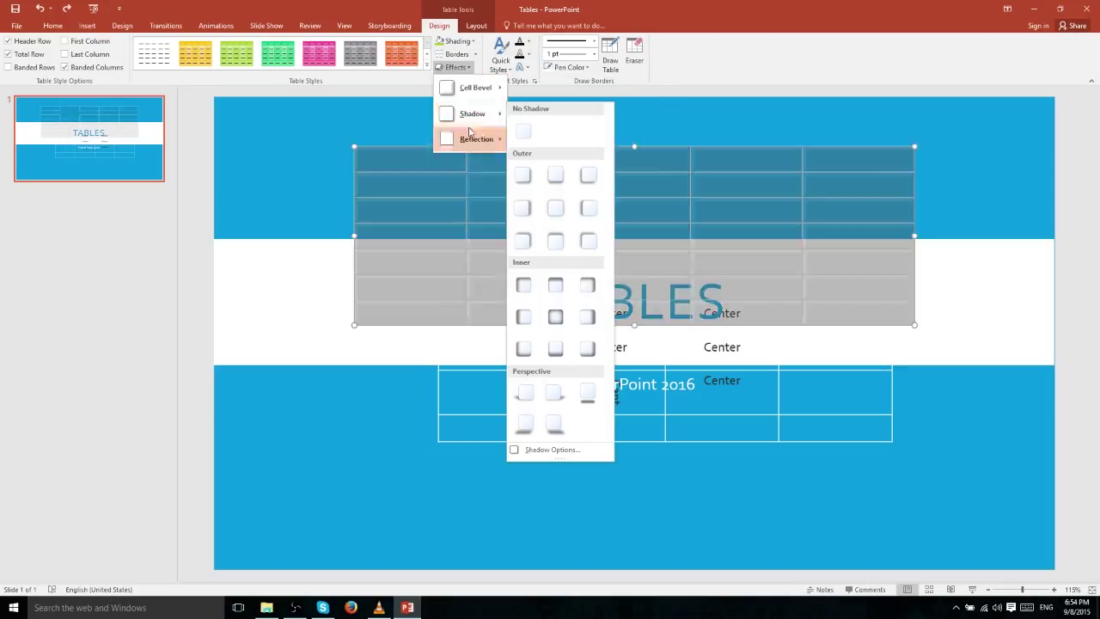
{"action": "mouse_move", "coordinate": [472, 141]}
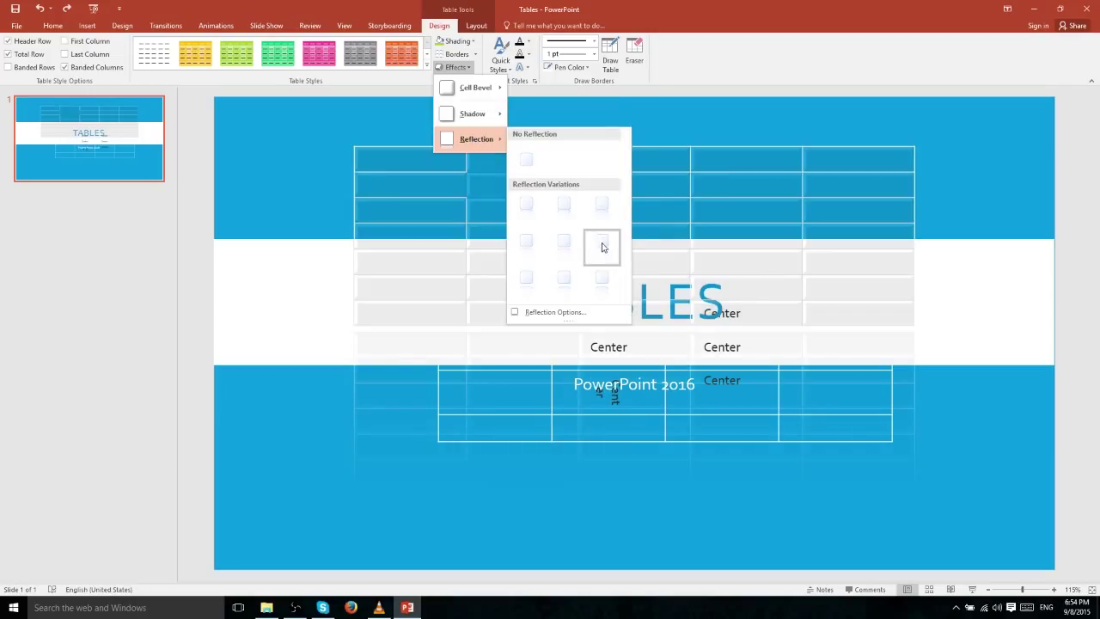
{"action": "left_click", "coordinate": [601, 247]}
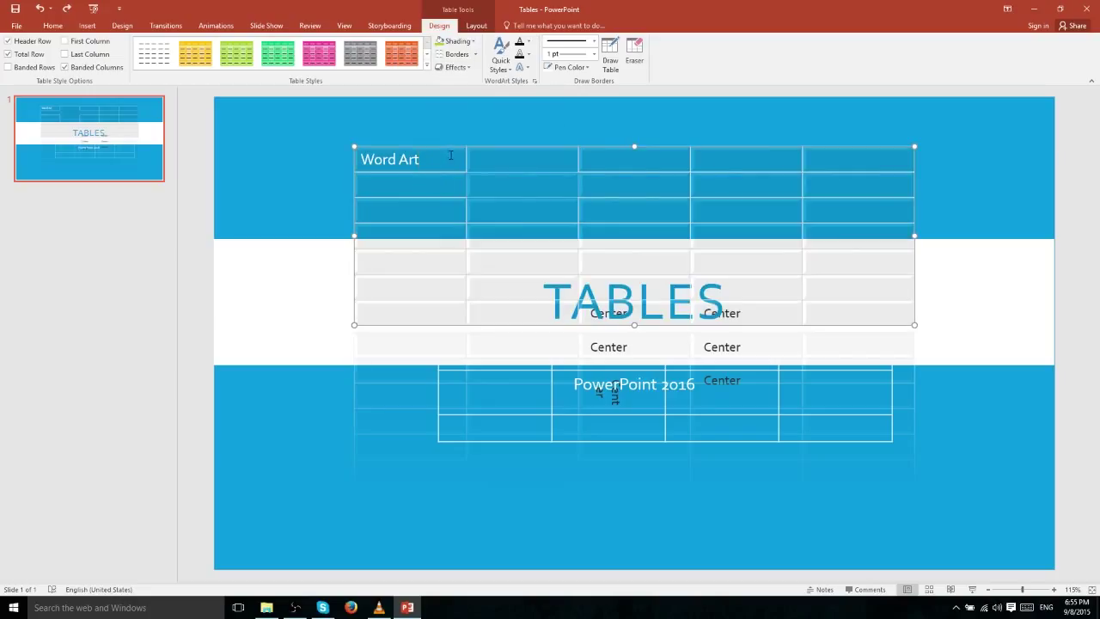
Give the 'Word Art' text a glow effect and a green WordArt quick style
{"action": "left_click_drag", "start_coordinate": [450, 155], "coordinate": [359, 159]}
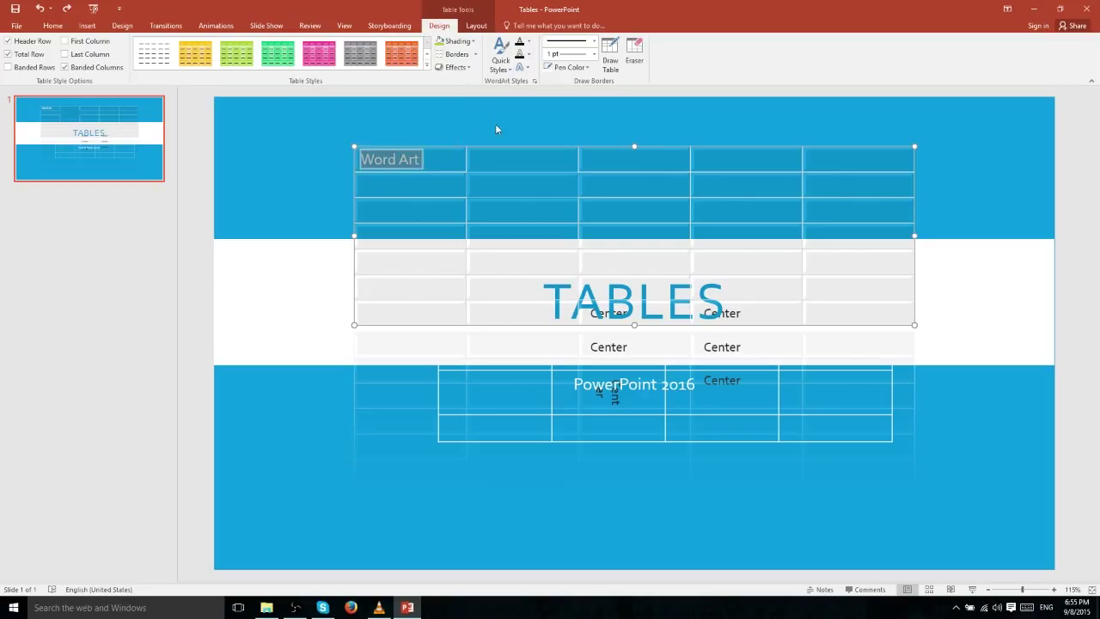
{"action": "left_click", "coordinate": [530, 68]}
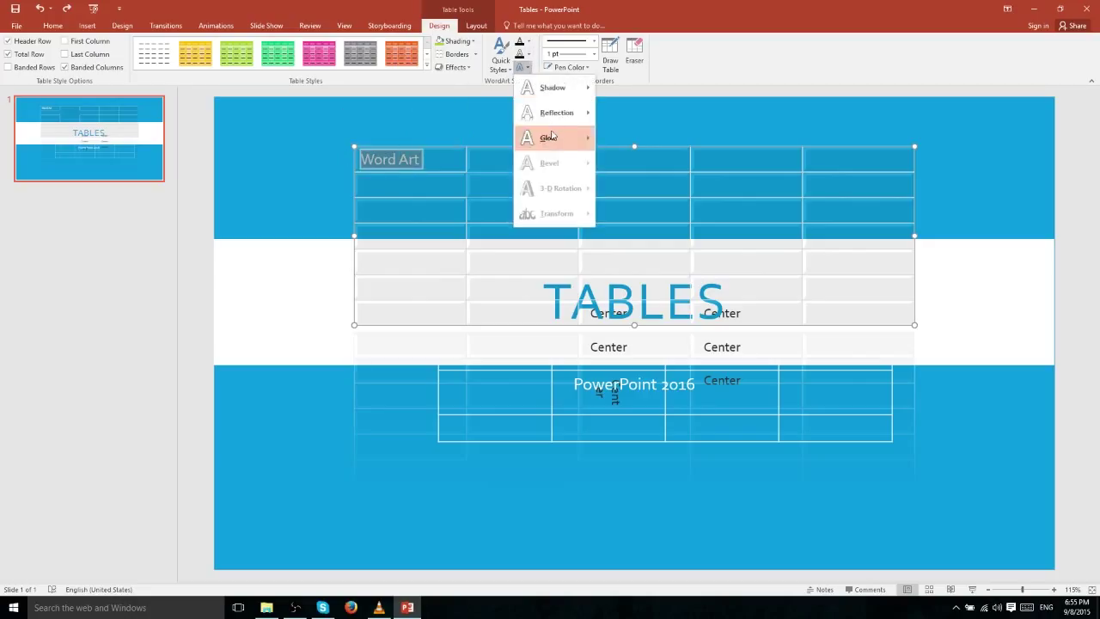
{"action": "mouse_move", "coordinate": [554, 138]}
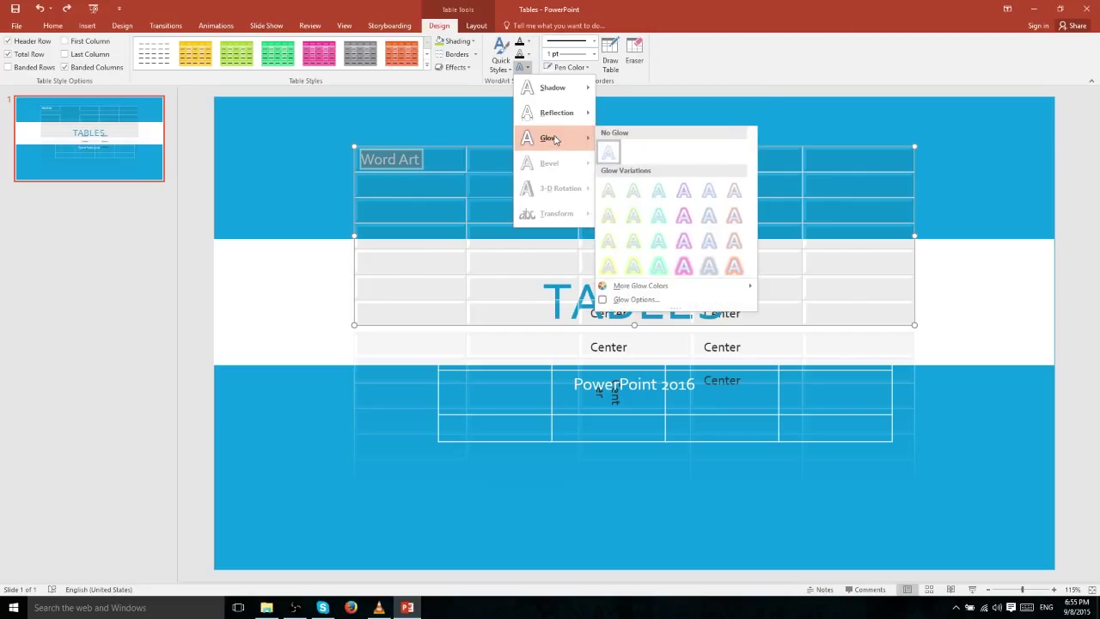
{"action": "left_click", "coordinate": [678, 196]}
{"action": "left_click", "coordinate": [500, 54]}
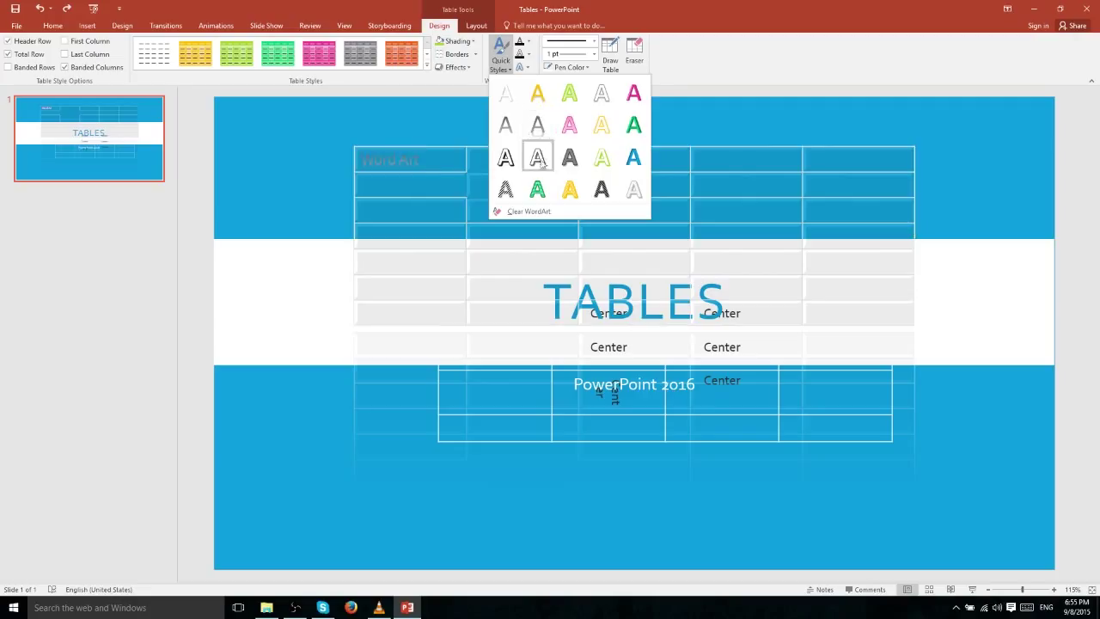
{"action": "left_click", "coordinate": [537, 189]}
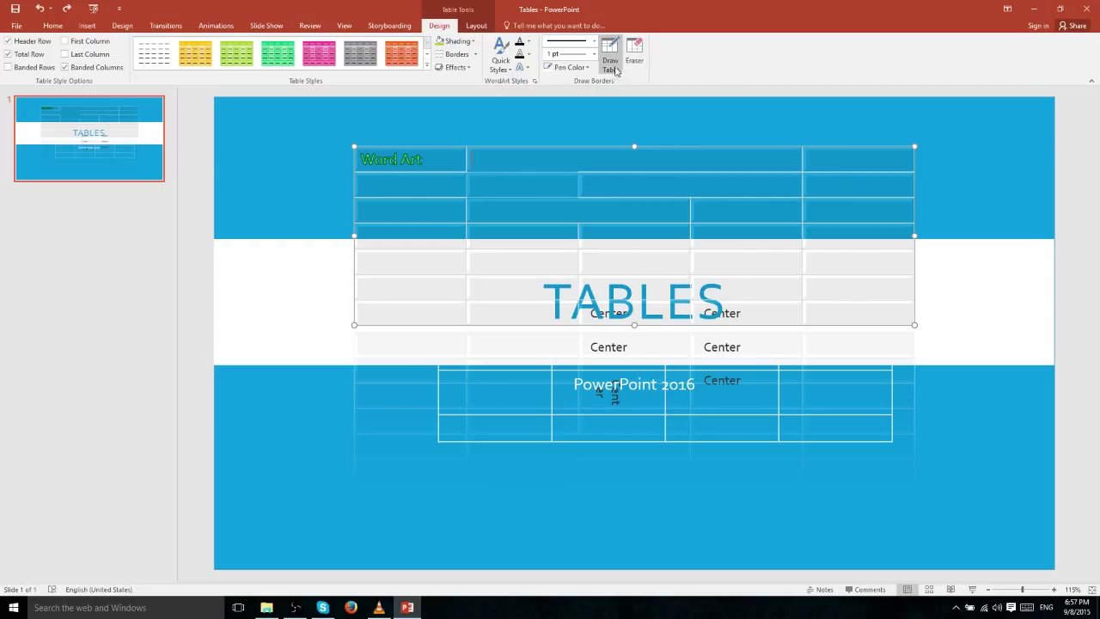
Erase a cell partition in the table's third row with the Eraser
{"action": "right_click", "coordinate": [546, 190]}
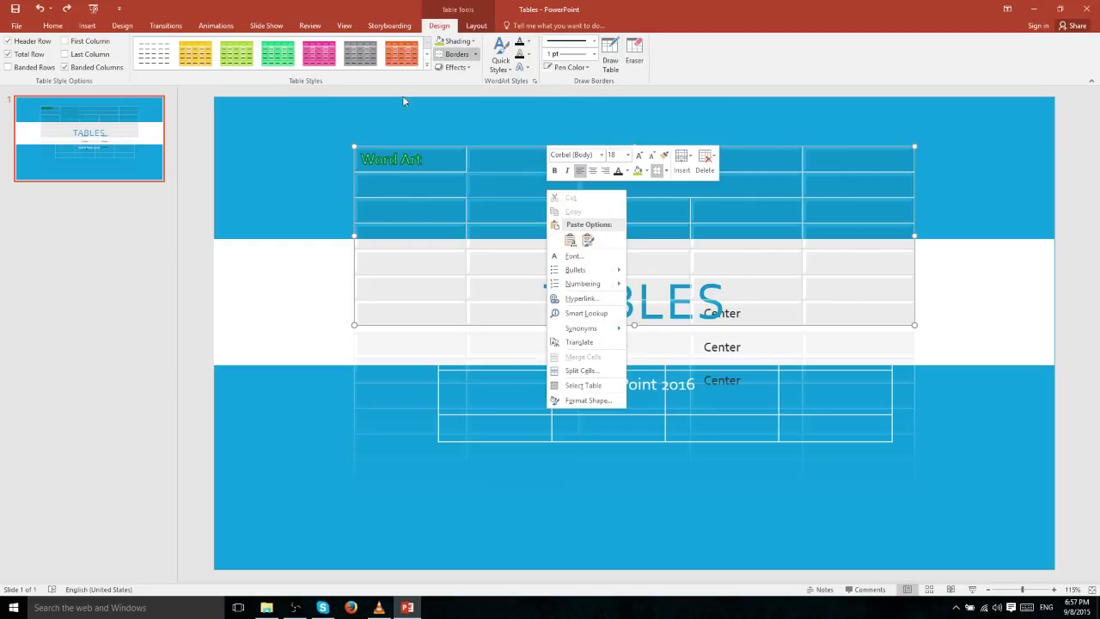
{"action": "left_click", "coordinate": [521, 168]}
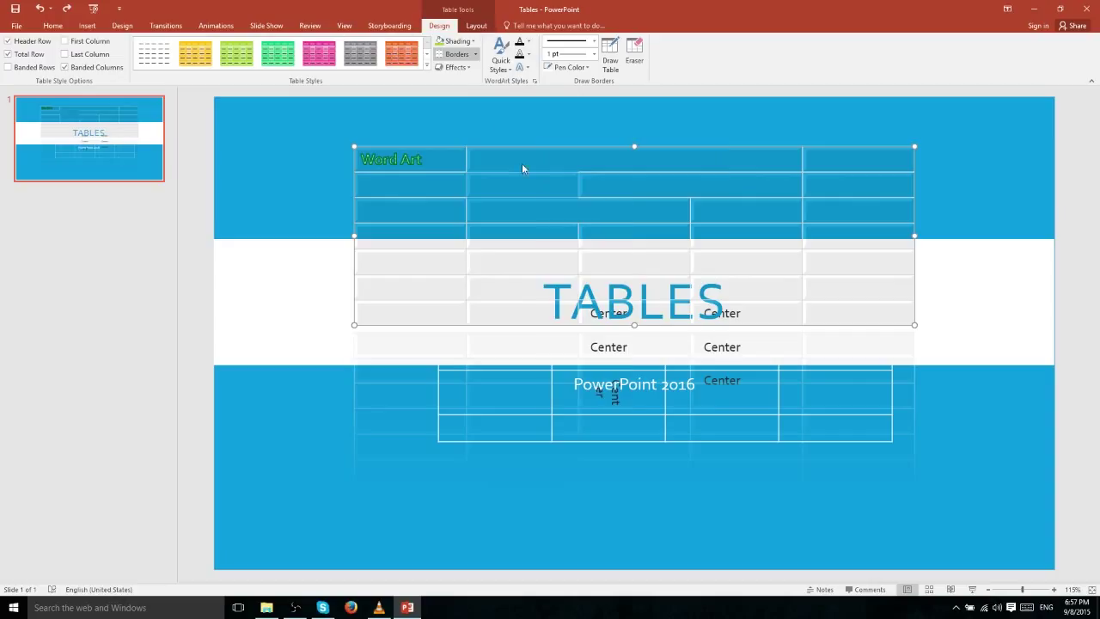
{"action": "left_click", "coordinate": [634, 53]}
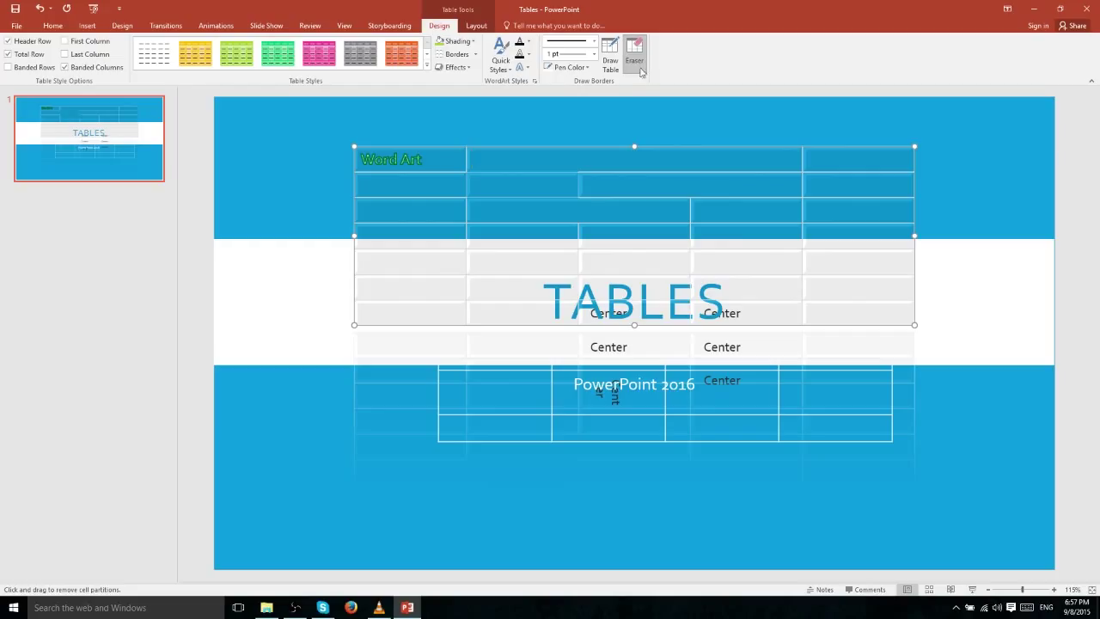
{"action": "right_click", "coordinate": [701, 213]}
{"action": "key", "text": "Escape"}
{"action": "right_click", "coordinate": [618, 214]}
{"action": "key", "text": "Escape"}
{"action": "right_click", "coordinate": [713, 213]}
{"action": "key", "text": "Escape"}
{"action": "left_click", "coordinate": [691, 210]}
{"action": "right_click", "coordinate": [691, 211]}
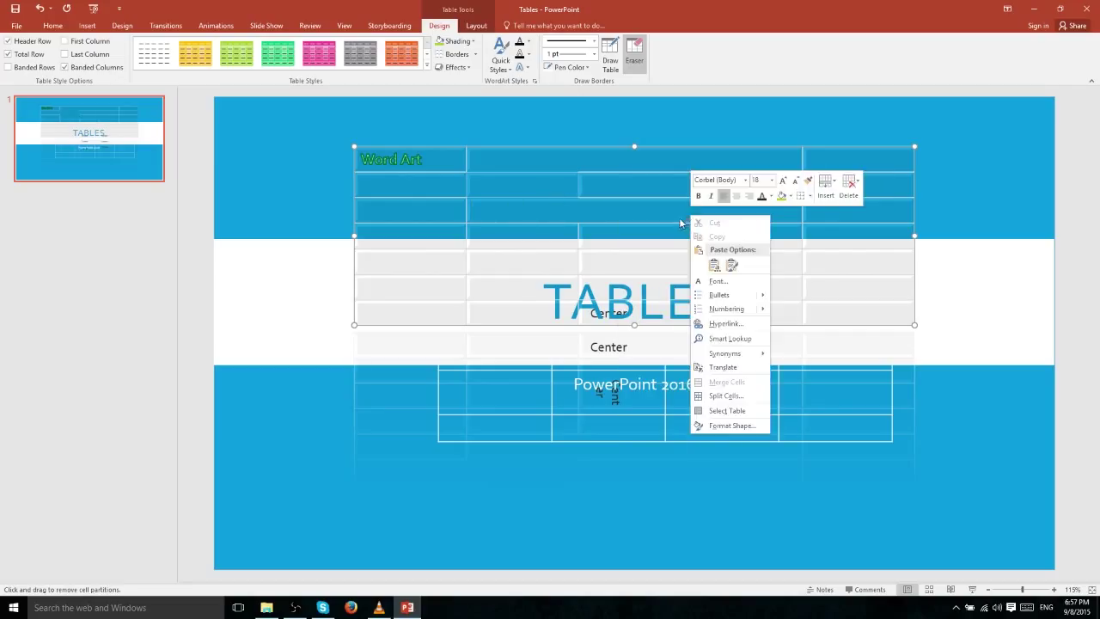
{"action": "key", "text": "Escape"}
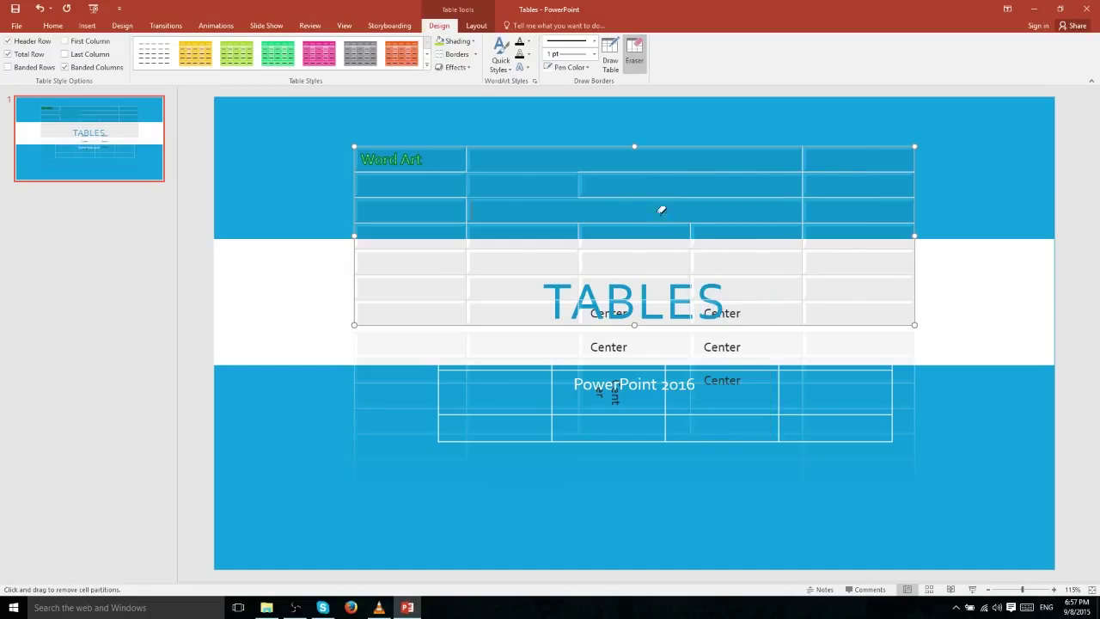
Draw two new dividing borders in the third row and a diagonal across its right cell
{"action": "left_click", "coordinate": [613, 62]}
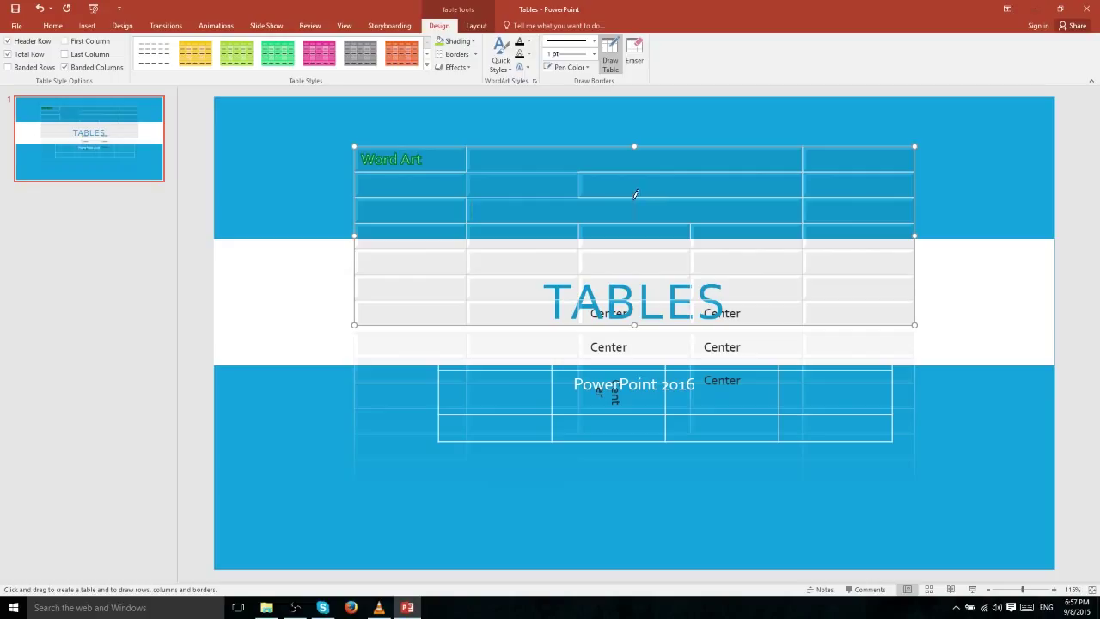
{"action": "left_click_drag", "start_coordinate": [635, 197], "coordinate": [634, 221]}
{"action": "left_click_drag", "start_coordinate": [635, 204], "coordinate": [594, 210]}
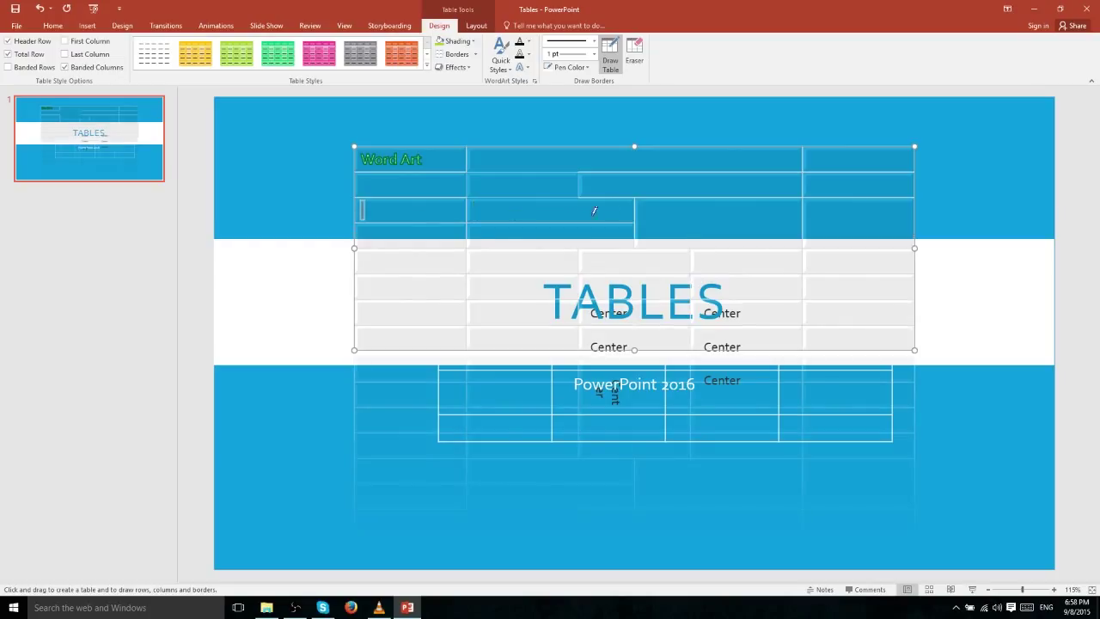
{"action": "left_click", "coordinate": [506, 198]}
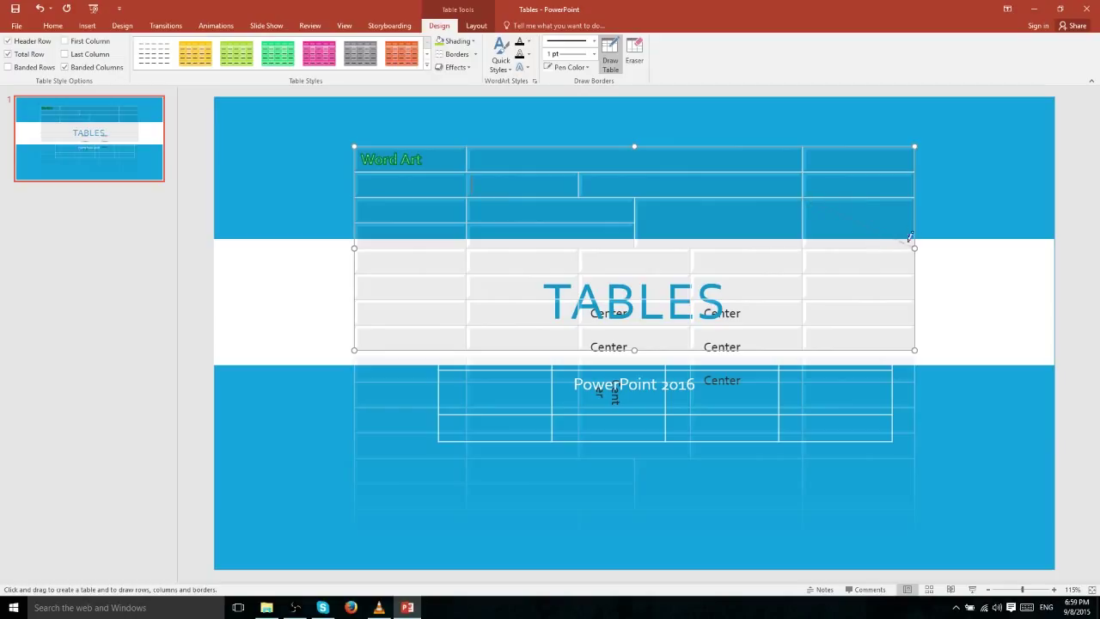
{"action": "left_click_drag", "start_coordinate": [912, 238], "coordinate": [913, 243]}
{"action": "left_click", "coordinate": [610, 53]}
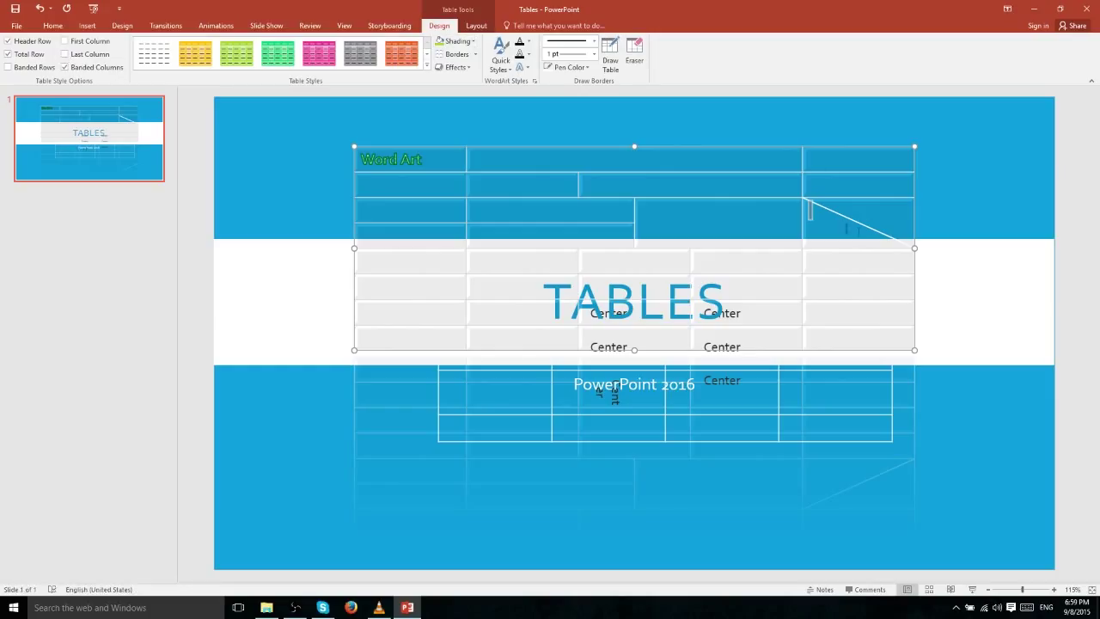
{"action": "type", "text": "asdasdasd"}
{"action": "key", "text": "ctrl+z"}
Set the border pen to 3 pt weight and dark pink colour
{"action": "left_click", "coordinate": [592, 41]}
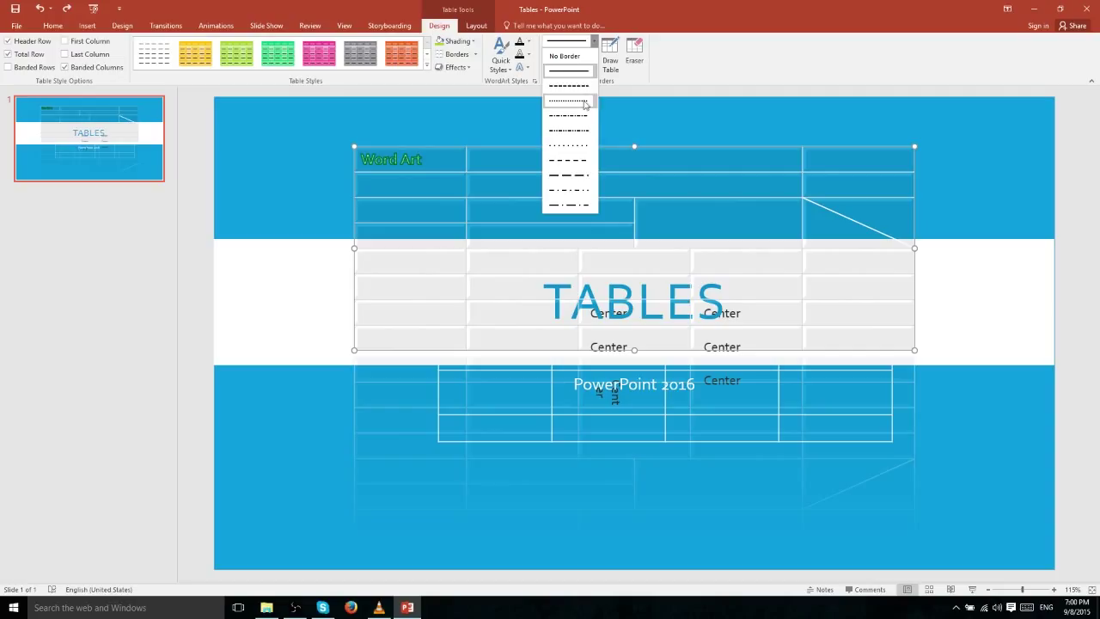
{"action": "left_click", "coordinate": [589, 42]}
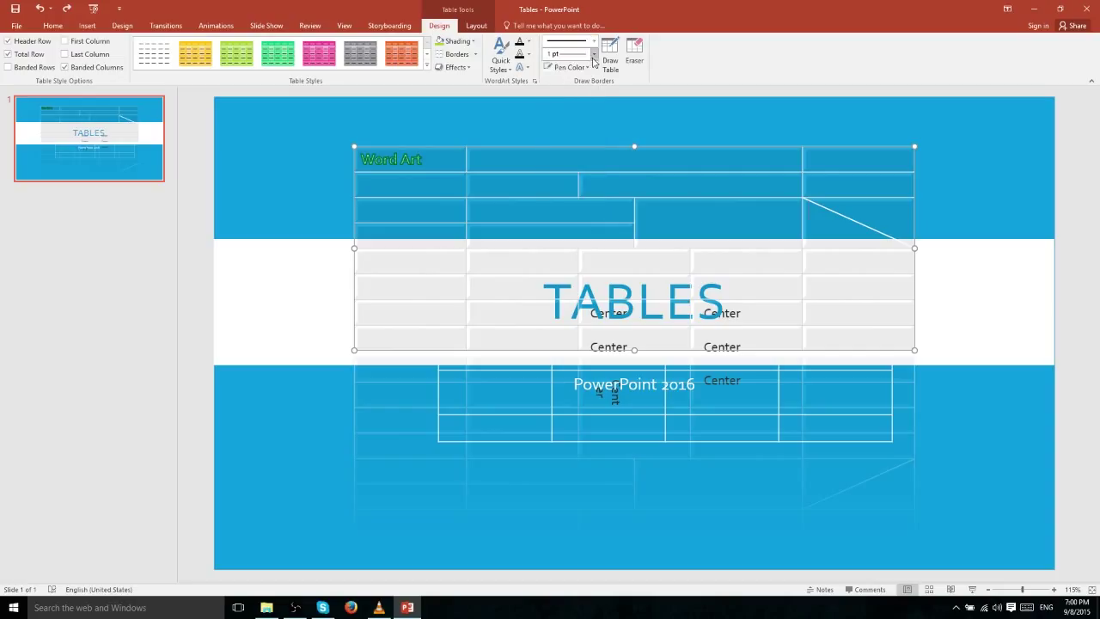
{"action": "left_click", "coordinate": [593, 54]}
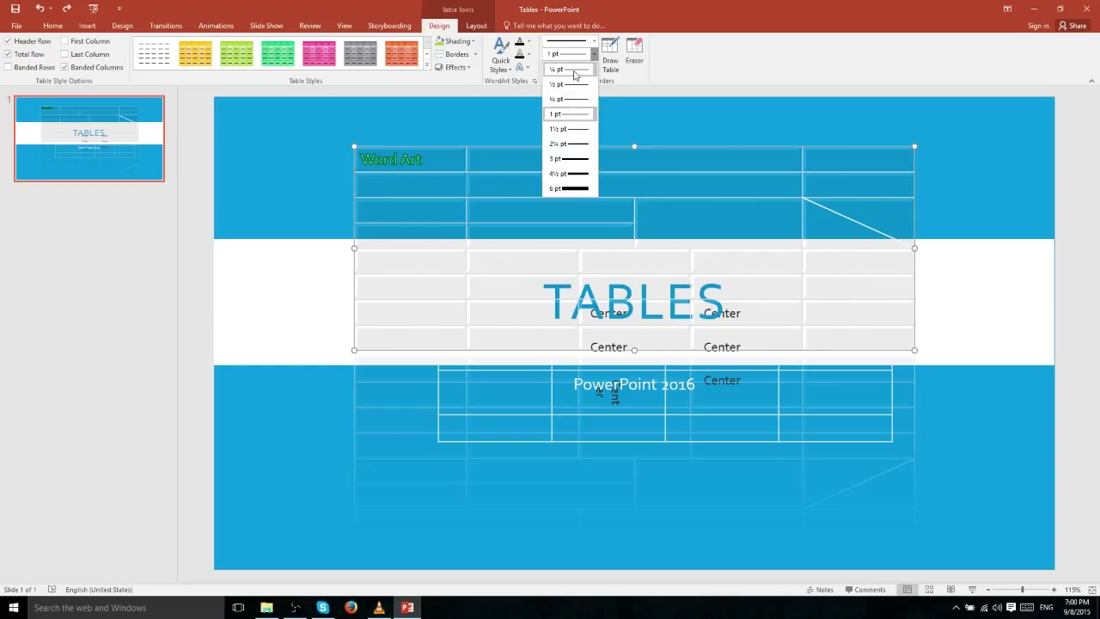
{"action": "left_click", "coordinate": [573, 159]}
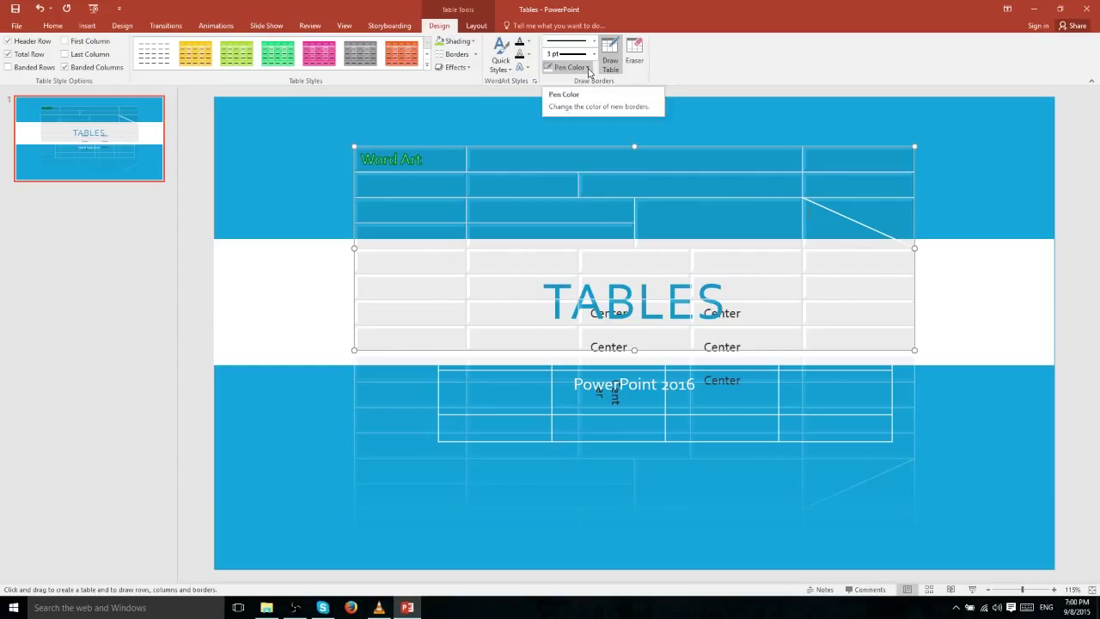
{"action": "left_click", "coordinate": [587, 68]}
{"action": "left_click", "coordinate": [616, 129]}
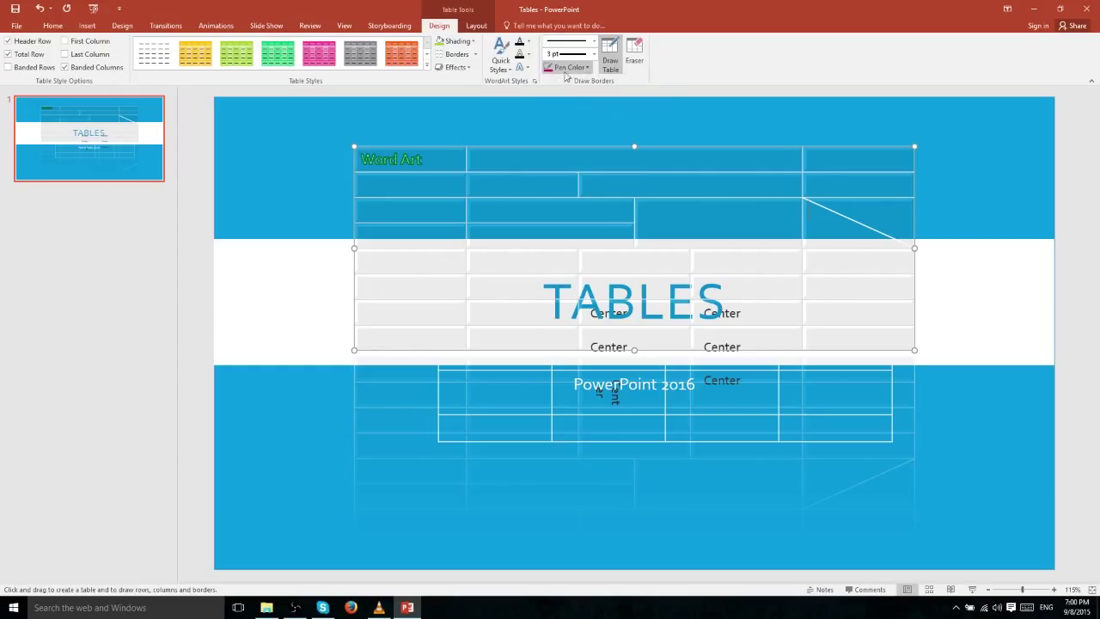
{"action": "key", "text": "Escape"}
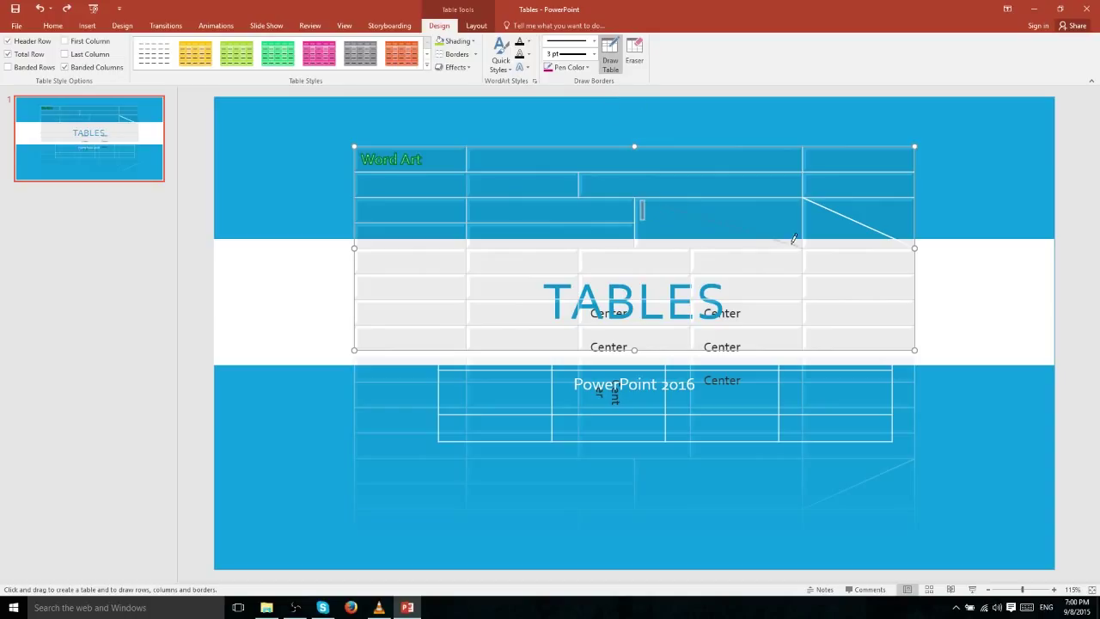
Draw pink diagonal, vertical and long horizontal borders in the table's third row
{"action": "left_click_drag", "start_coordinate": [792, 242], "coordinate": [638, 200]}
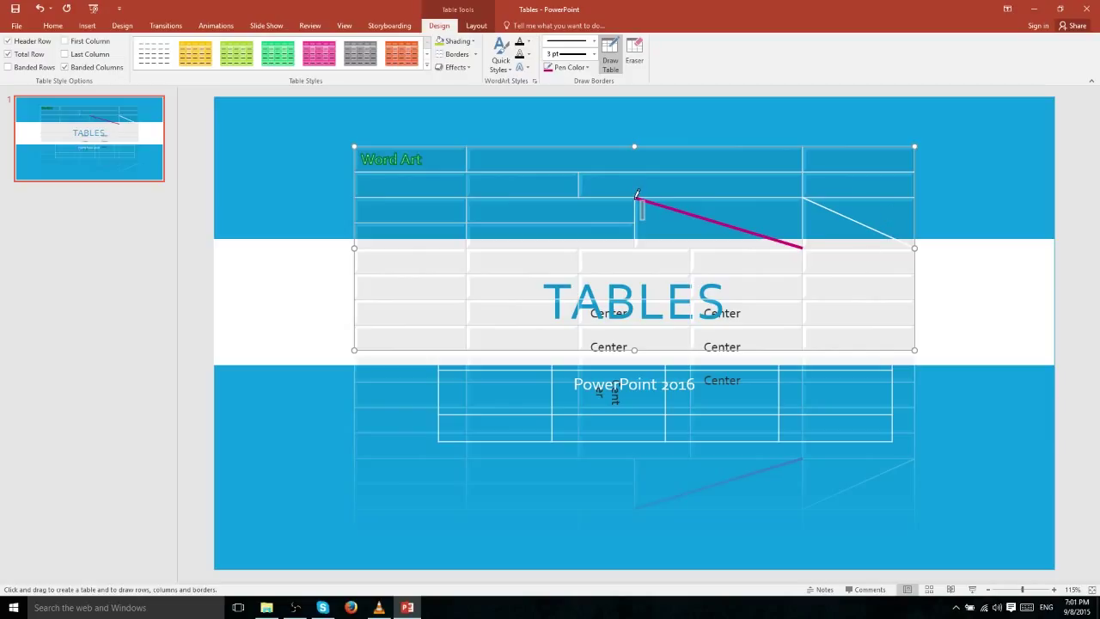
{"action": "left_click_drag", "start_coordinate": [635, 195], "coordinate": [639, 243]}
{"action": "left_click_drag", "start_coordinate": [472, 197], "coordinate": [803, 196]}
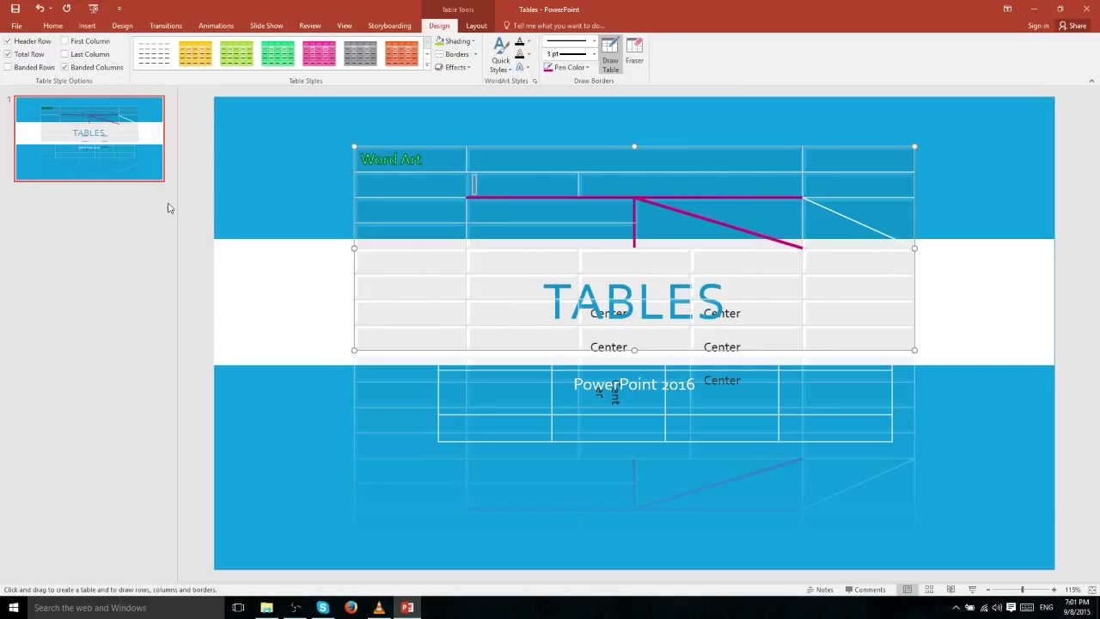